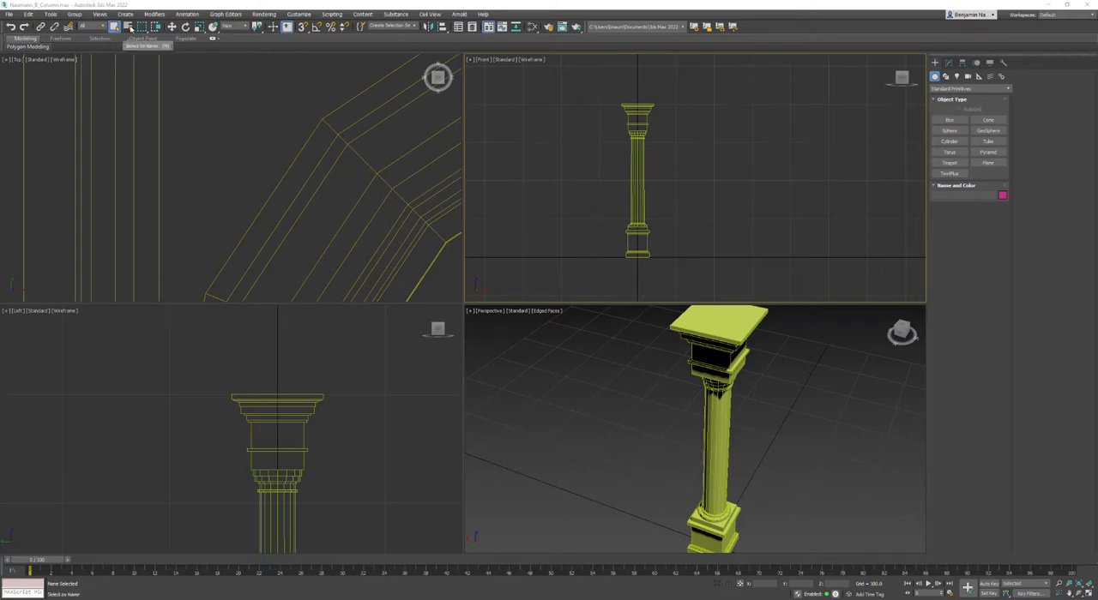
Step: Open the Scene Explorer and select the low-poly column BN_Column_LP
{"action": "left_click", "coordinate": [51, 14]}
{"action": "left_click", "coordinate": [51, 15]}
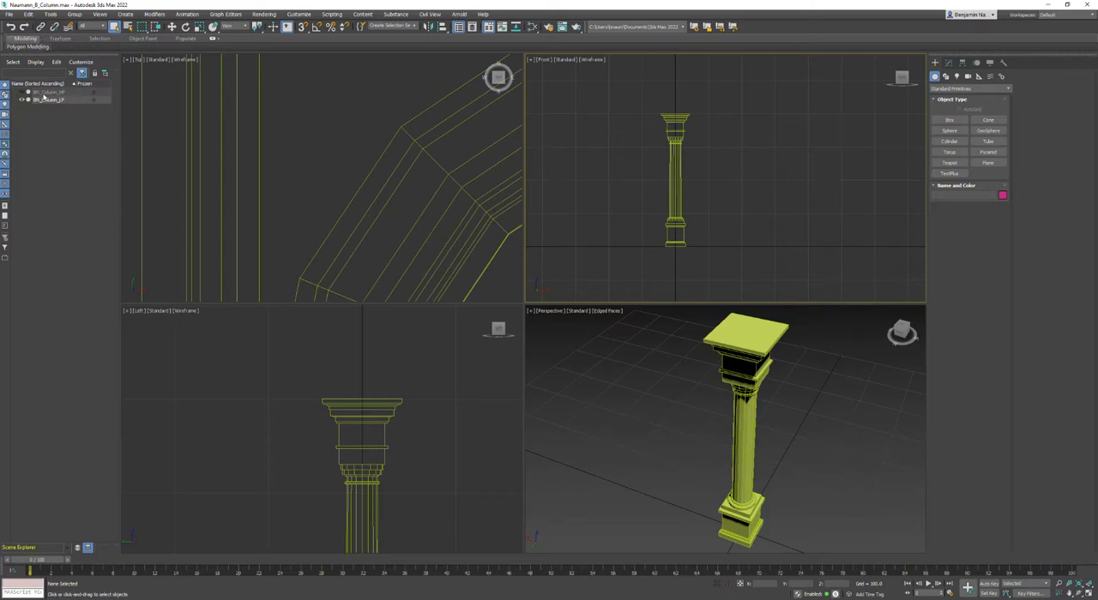
{"action": "left_click", "coordinate": [39, 100]}
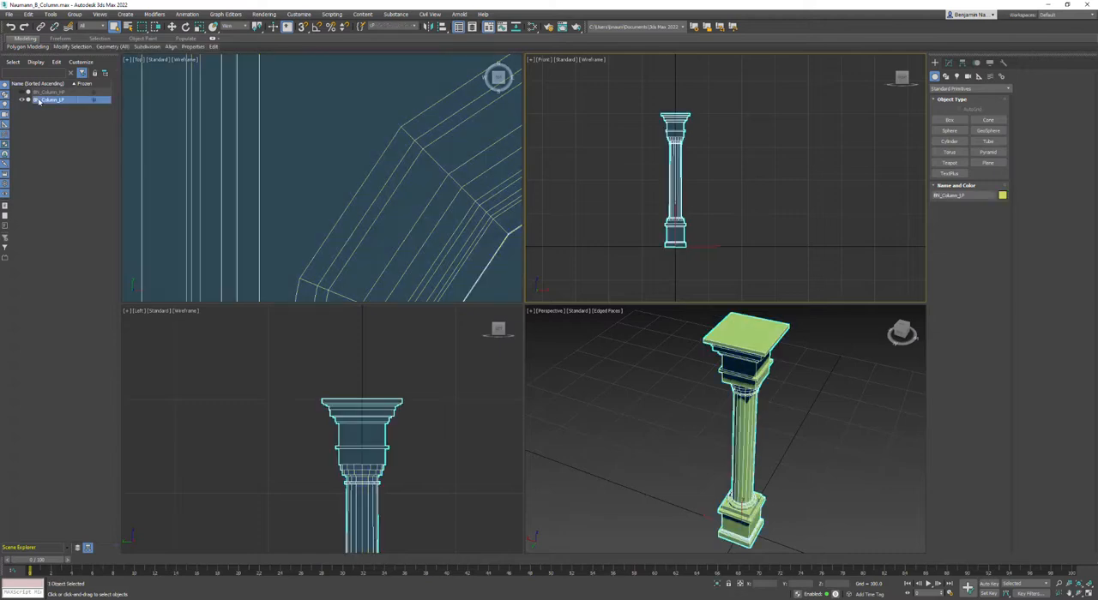
Step: Hide the low-poly column, show and select BN_Column_HP, and examine its capital in the perspective view
{"action": "left_click", "coordinate": [20, 101]}
{"action": "left_click", "coordinate": [21, 91]}
{"action": "left_click", "coordinate": [40, 93]}
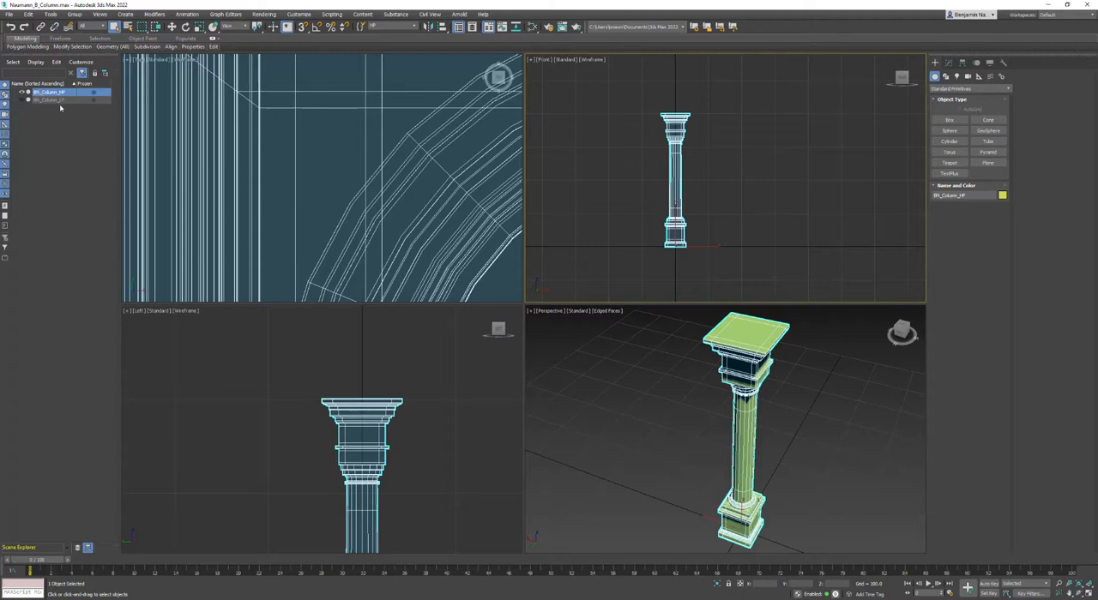
{"action": "scroll", "coordinate": [783, 413], "scroll_direction": "up", "scroll_amount": 5}
{"action": "scroll", "coordinate": [755, 334], "scroll_direction": "up", "scroll_amount": 6}
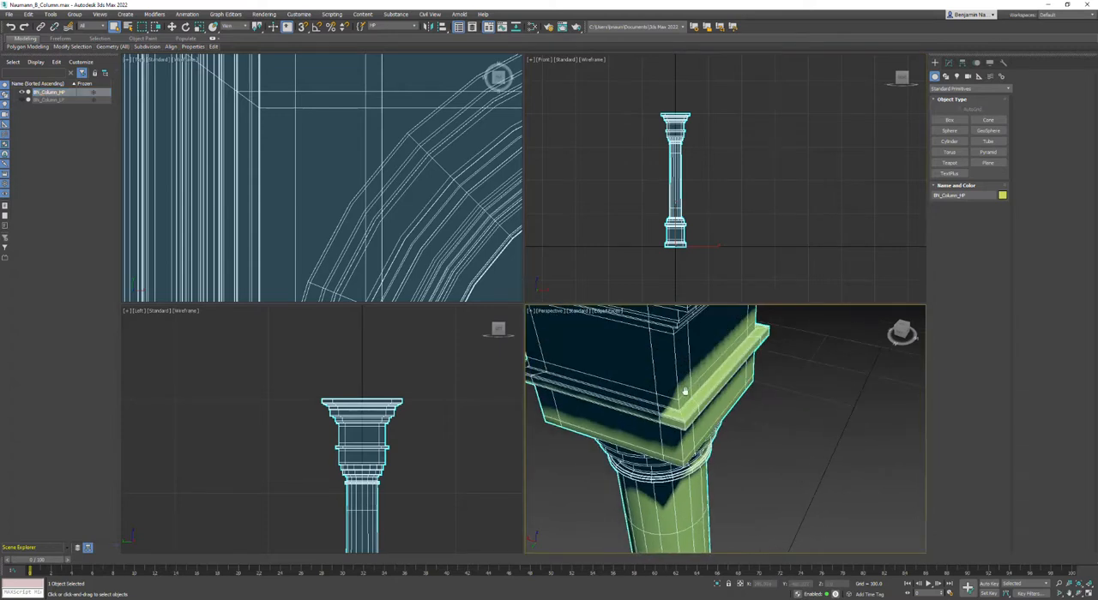
{"action": "scroll", "coordinate": [763, 356], "scroll_direction": "down", "scroll_amount": 2}
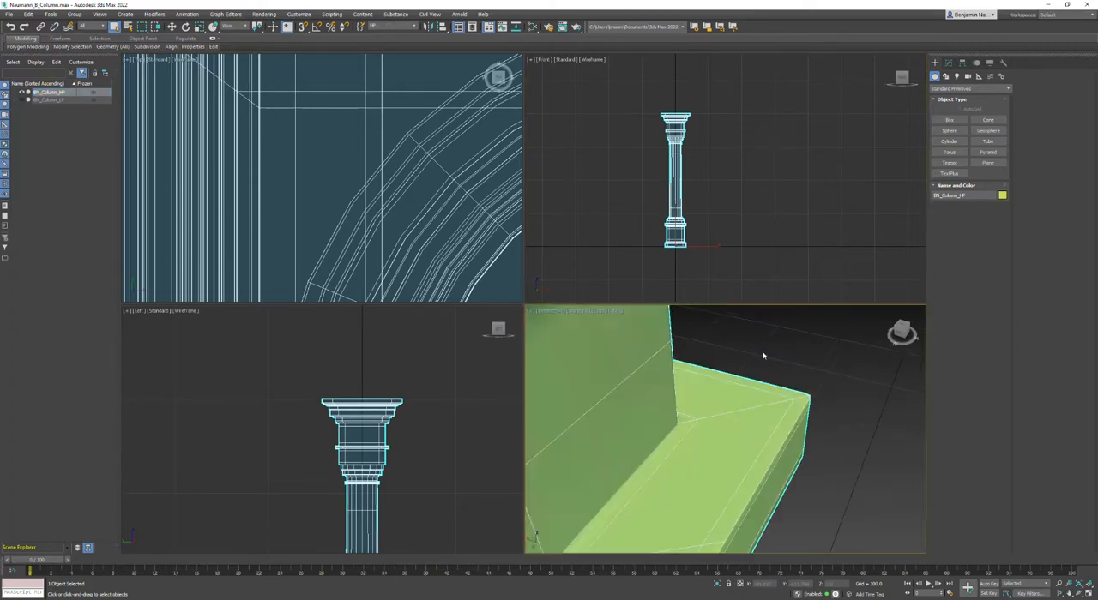
{"action": "scroll", "coordinate": [763, 355], "scroll_direction": "down", "scroll_amount": 3}
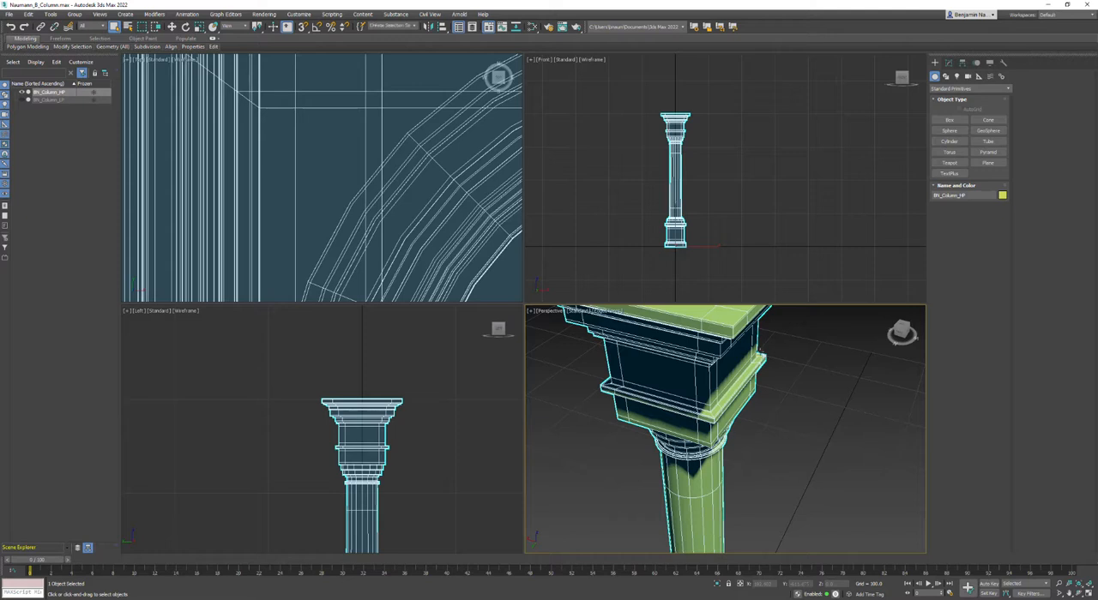
Step: Show the low-poly column again, hide the high-poly column, and select BN_Column_LP
{"action": "left_click", "coordinate": [21, 100]}
{"action": "left_click", "coordinate": [21, 92]}
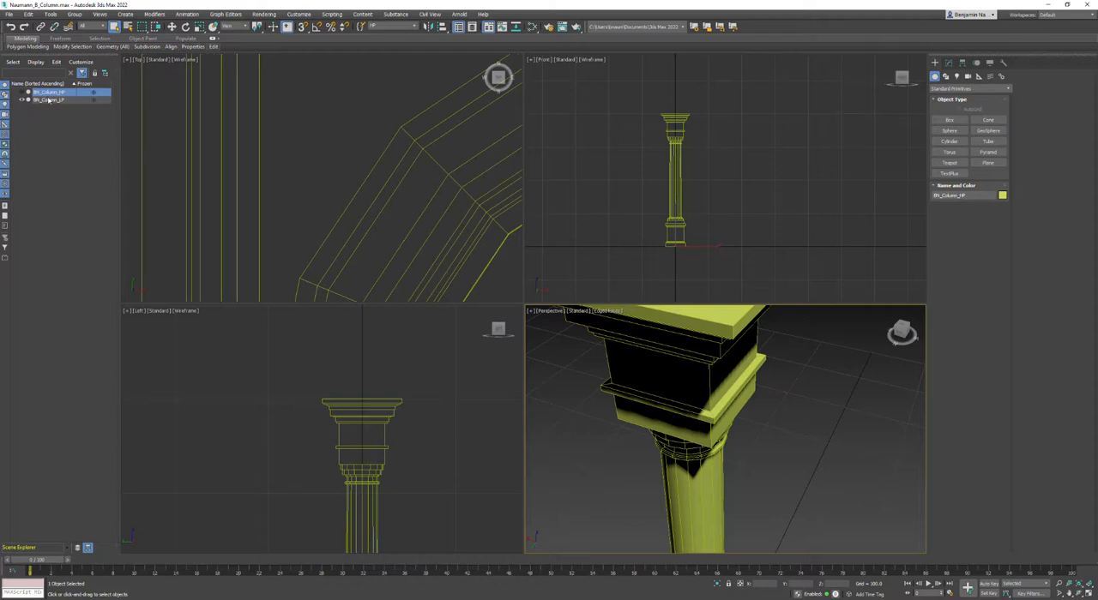
{"action": "left_click", "coordinate": [51, 100]}
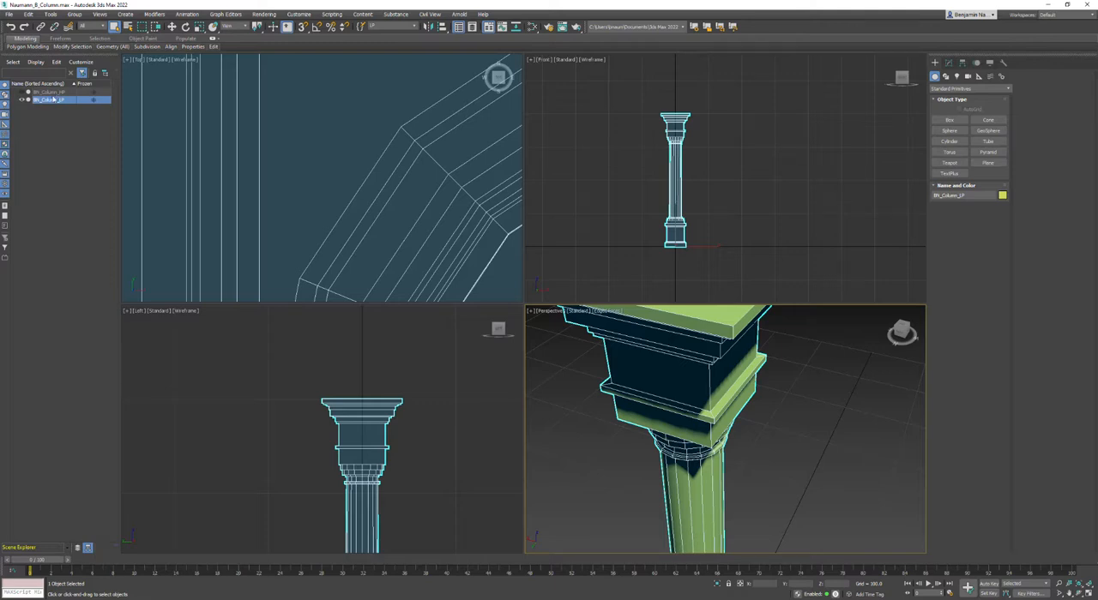
Step: Add an Unwrap UVW modifier to BN_Column_LP and open the UV Editor to review its UV layout
{"action": "left_click", "coordinate": [949, 63]}
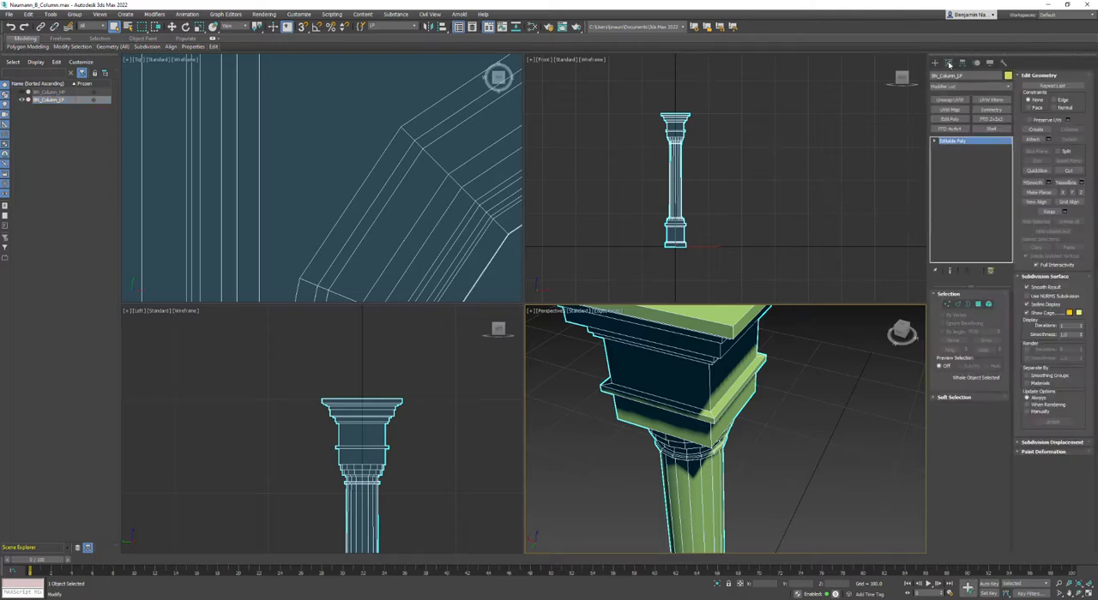
{"action": "left_click", "coordinate": [946, 100]}
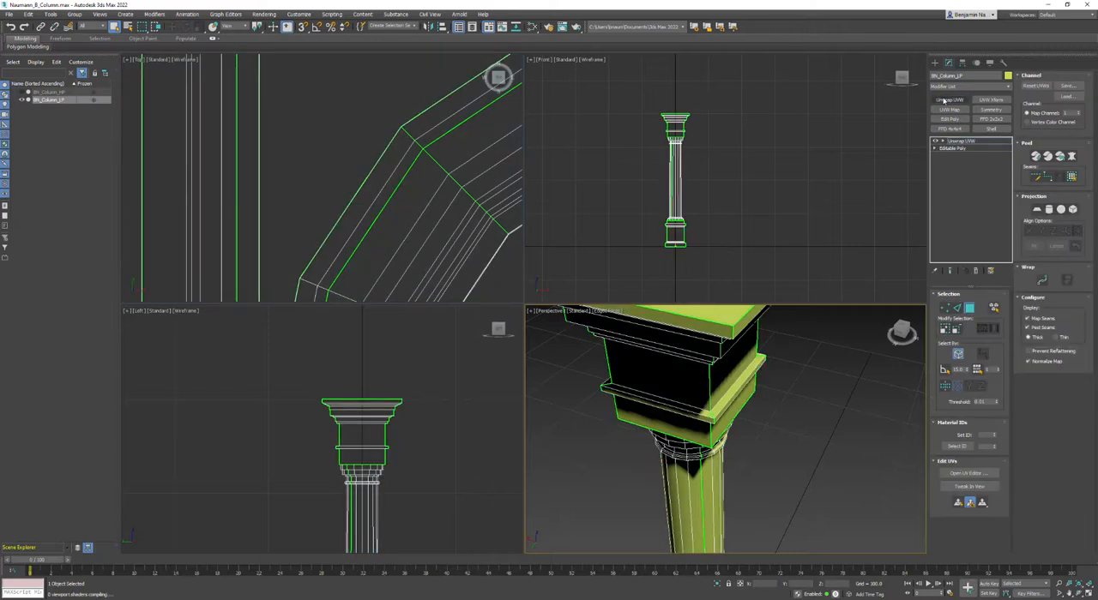
{"action": "left_click", "coordinate": [967, 474]}
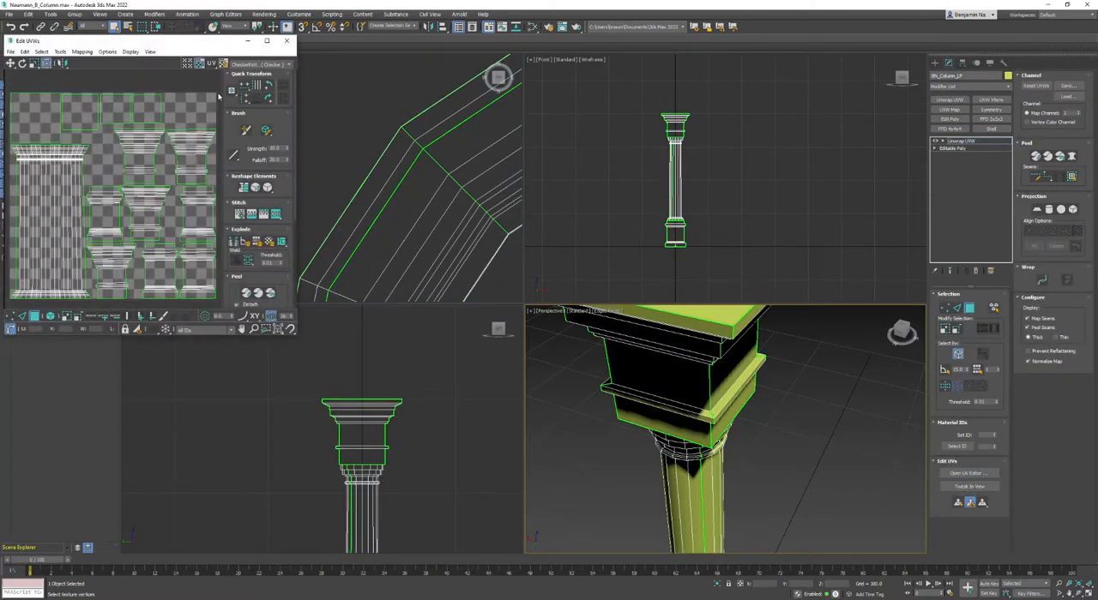
Step: Convert the low-poly column to Editable Poly, collapsing the Unwrap UVW modifier
{"action": "right_click", "coordinate": [674, 368]}
{"action": "mouse_move", "coordinate": [703, 455]}
{"action": "left_click", "coordinate": [773, 461]}
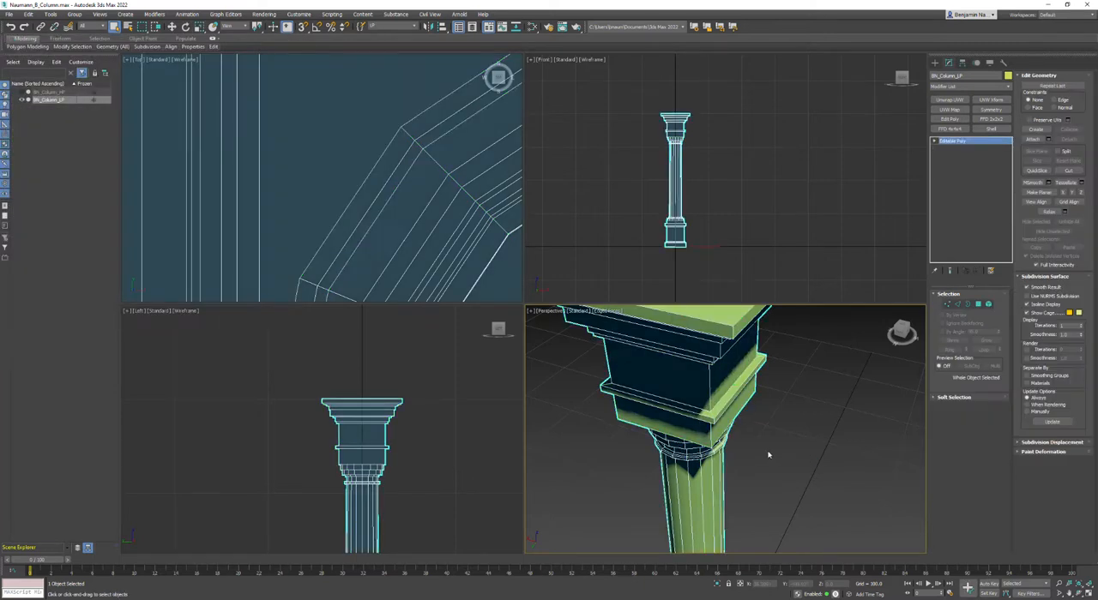
Step: Add an Edit Poly modifier to the low-poly column and copy its name BN_Column_LP
{"action": "left_click", "coordinate": [950, 118]}
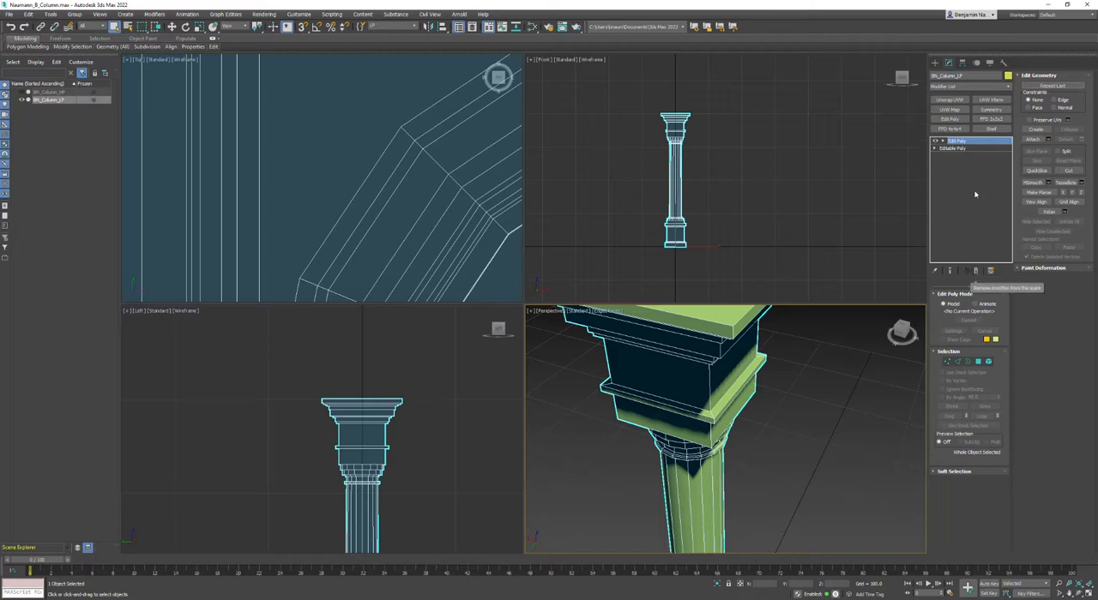
{"action": "left_click_drag", "start_coordinate": [971, 75], "coordinate": [930, 78]}
{"action": "right_click", "coordinate": [944, 76]}
{"action": "left_click", "coordinate": [962, 112]}
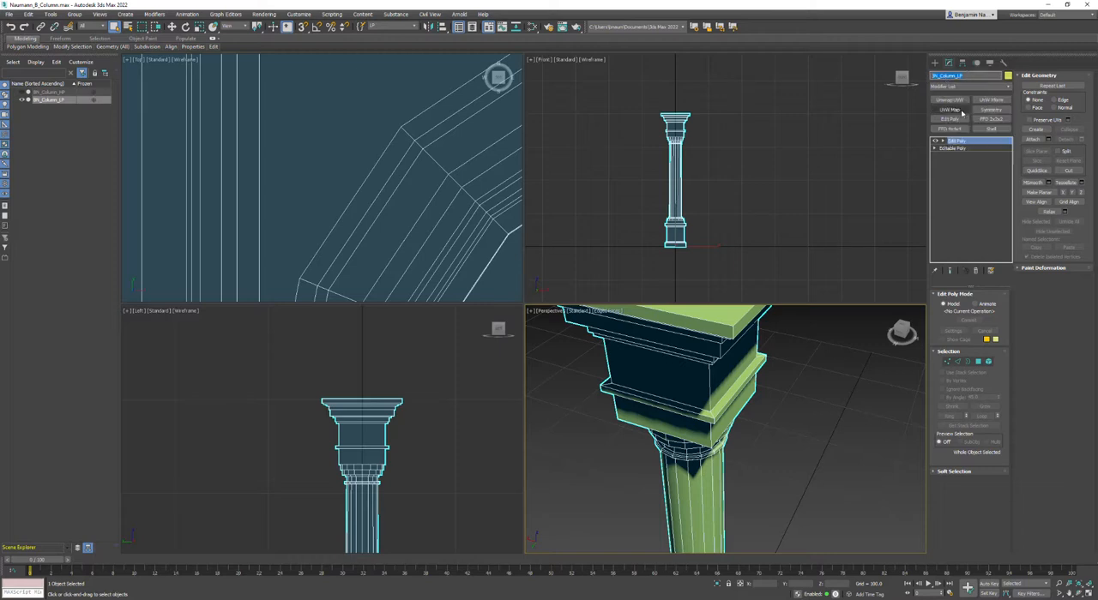
Step: Start exporting the selected object and browse to the scenes\Splines_Columns folder
{"action": "left_click", "coordinate": [10, 14]}
{"action": "mouse_move", "coordinate": [17, 140]}
{"action": "left_click", "coordinate": [119, 133]}
{"action": "left_click", "coordinate": [177, 45]}
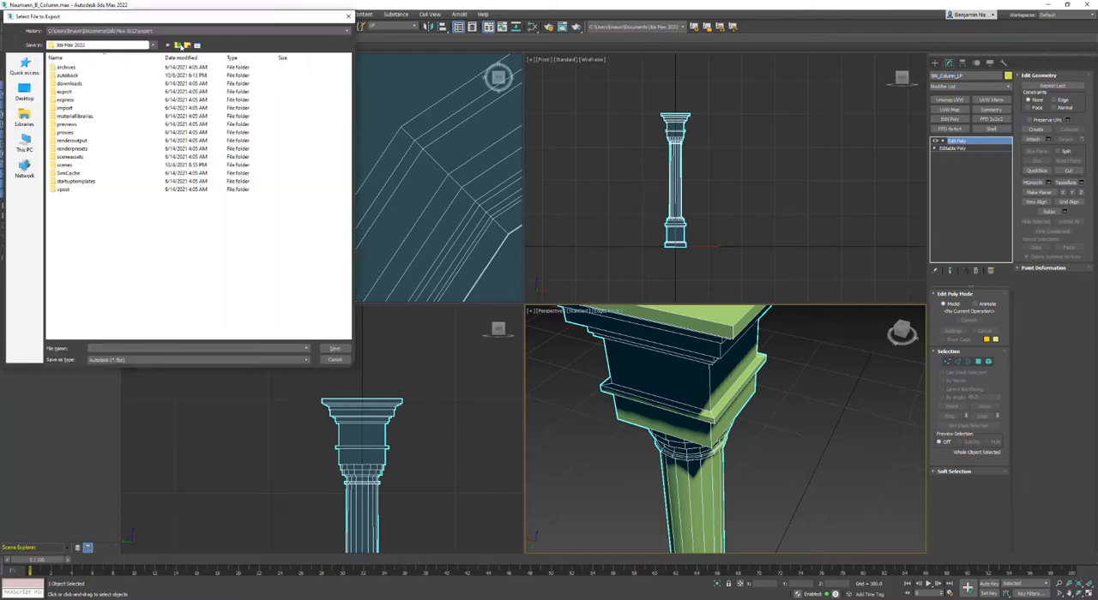
{"action": "double_click", "coordinate": [65, 165]}
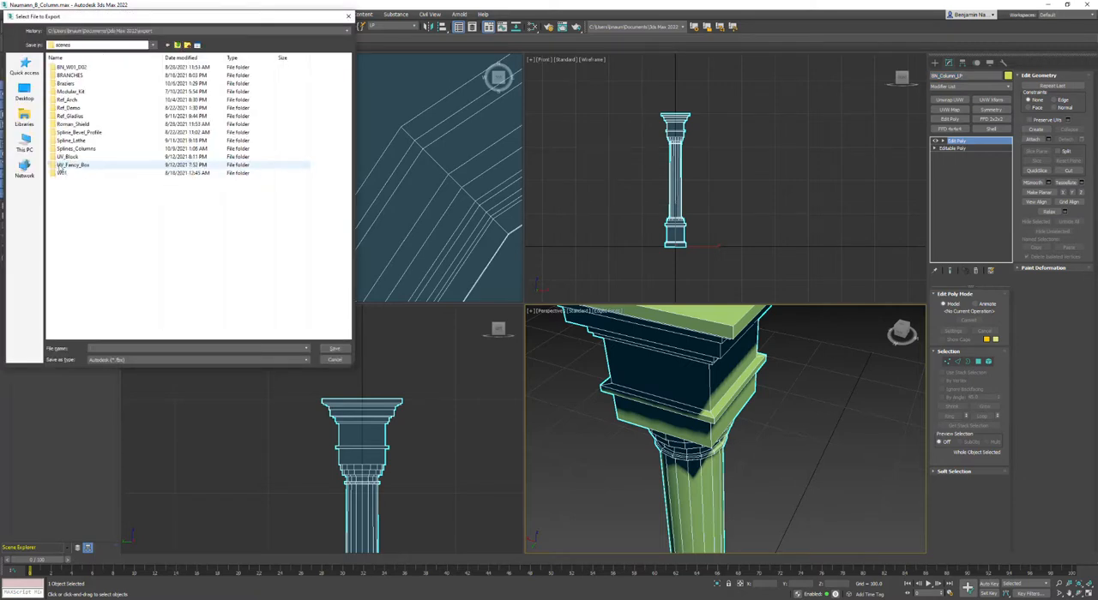
{"action": "double_click", "coordinate": [68, 150]}
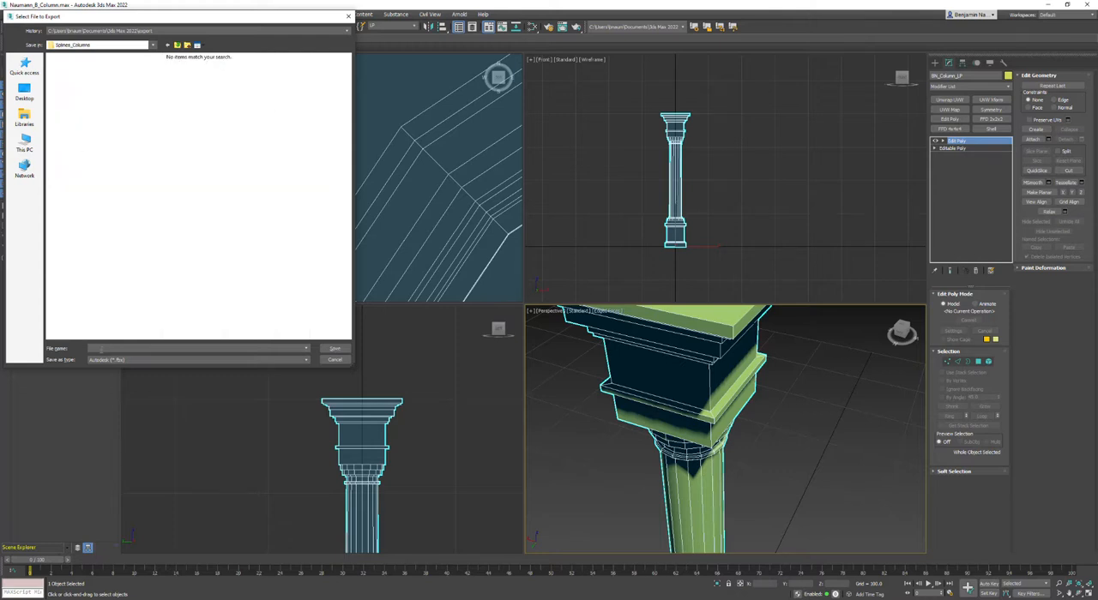
Step: Paste BN_Column_LP as the file name, choose the Autodesk FBX file type, and save
{"action": "right_click", "coordinate": [101, 348]}
{"action": "left_click", "coordinate": [120, 385]}
{"action": "left_click", "coordinate": [125, 361]}
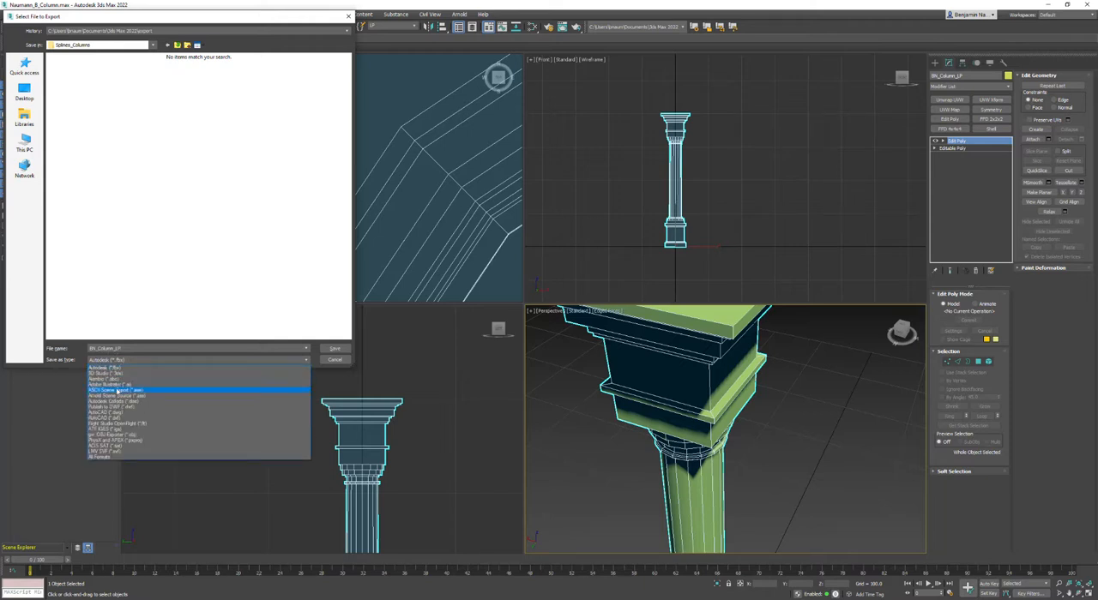
{"action": "left_click", "coordinate": [102, 368]}
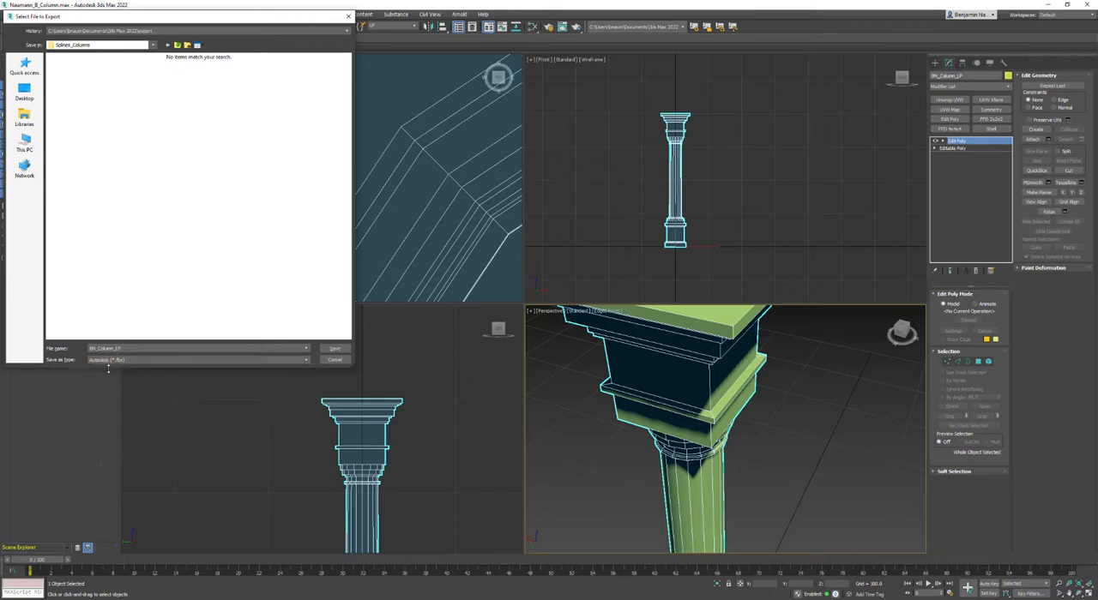
{"action": "left_click", "coordinate": [326, 349]}
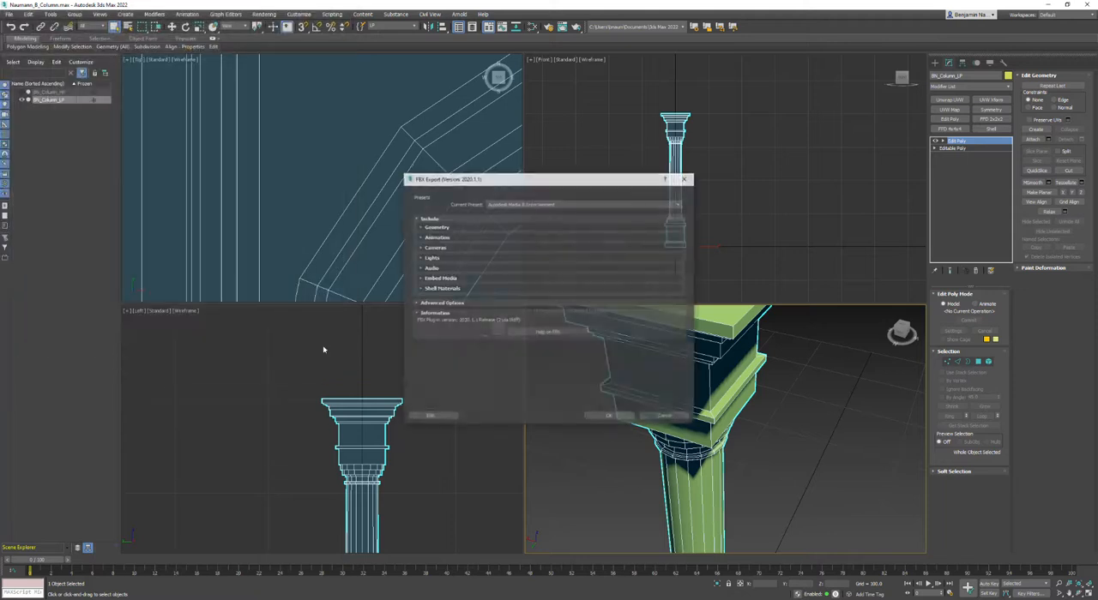
Step: Export with the Autodesk Media & Entertainment preset, Smoothing Groups enabled and Animation disabled
{"action": "left_click", "coordinate": [523, 203]}
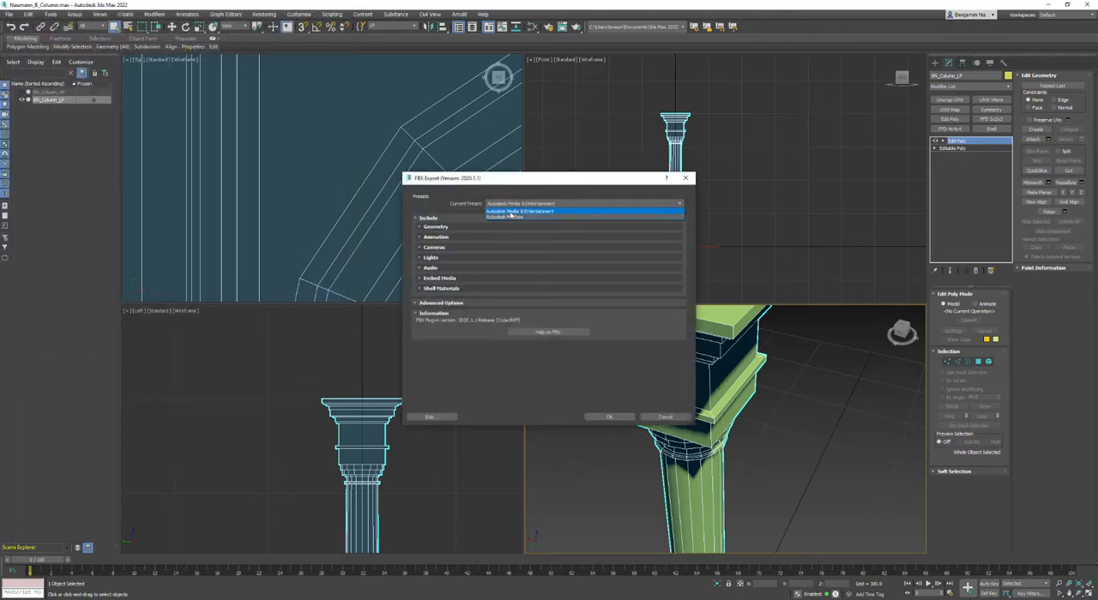
{"action": "left_click", "coordinate": [515, 211]}
{"action": "left_click", "coordinate": [435, 226]}
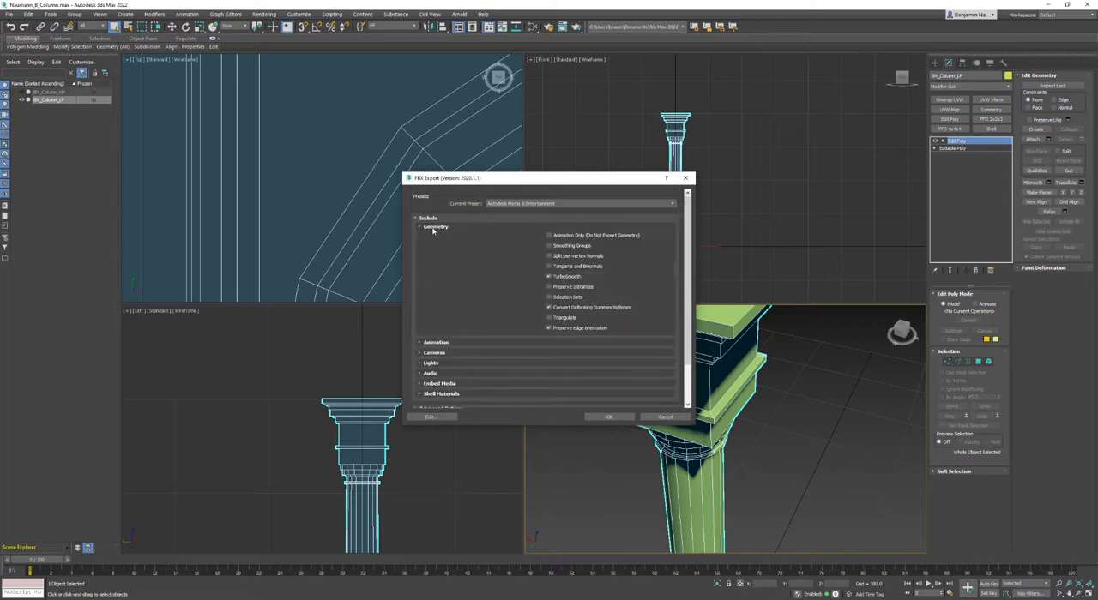
{"action": "left_click", "coordinate": [549, 246]}
{"action": "left_click", "coordinate": [421, 343]}
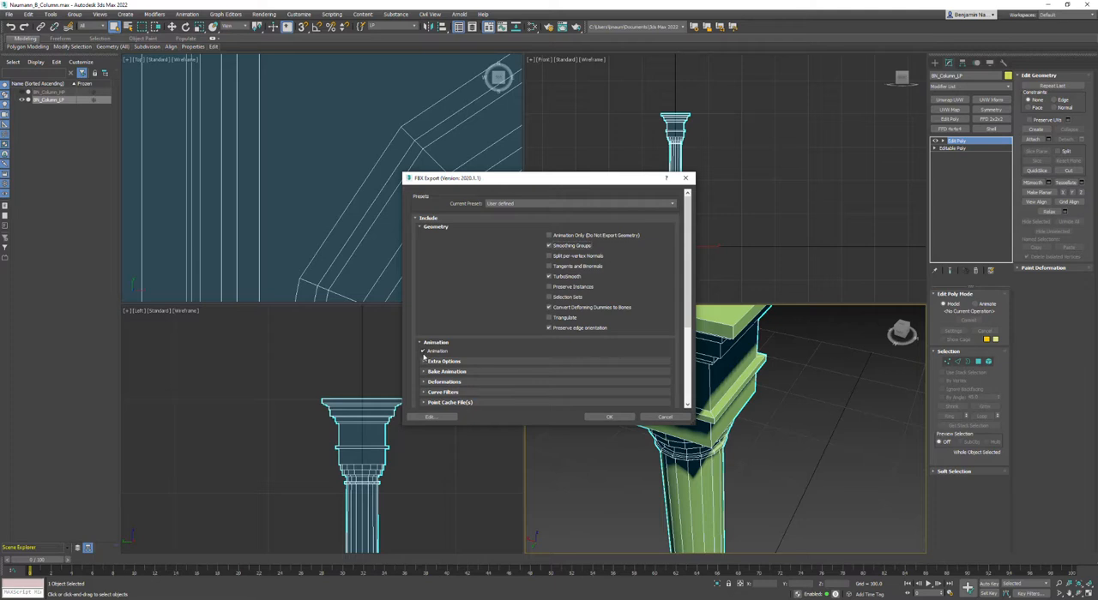
{"action": "left_click", "coordinate": [424, 352]}
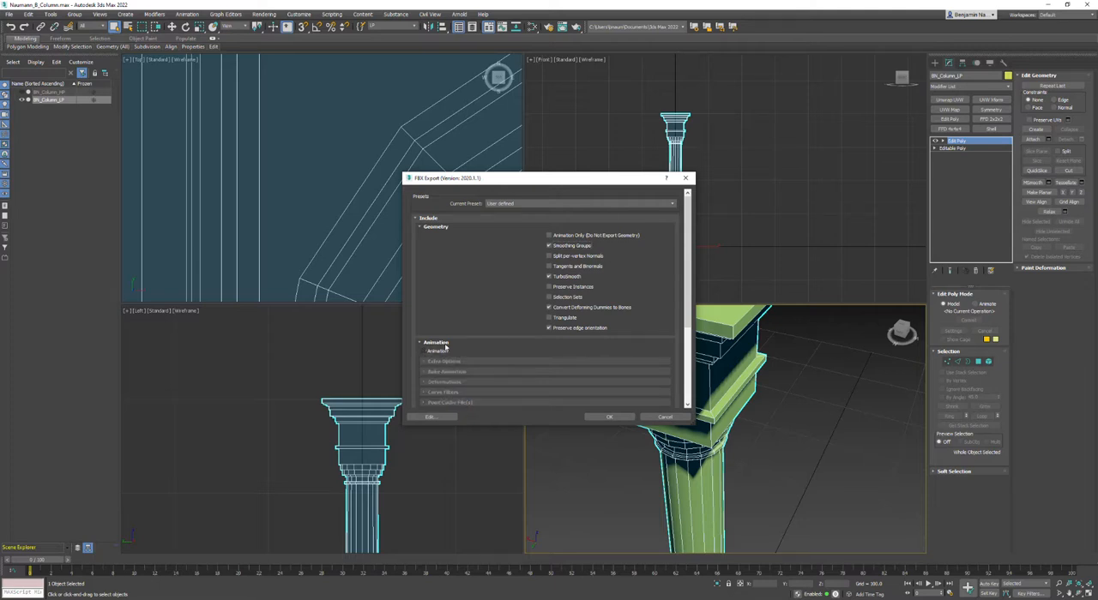
{"action": "left_click", "coordinate": [610, 418]}
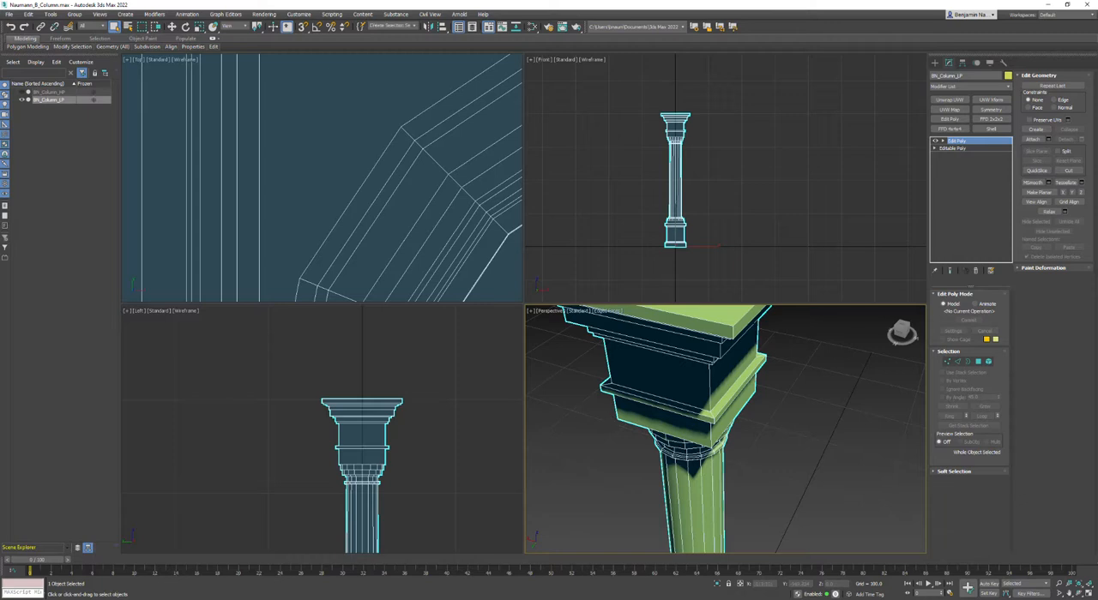
Step: Inspect the exported BN_Column_LP.fbx in the Splines_Columns folder using the file browser's details view
{"action": "left_click_drag", "start_coordinate": [1097, 360], "coordinate": [446, 204]}
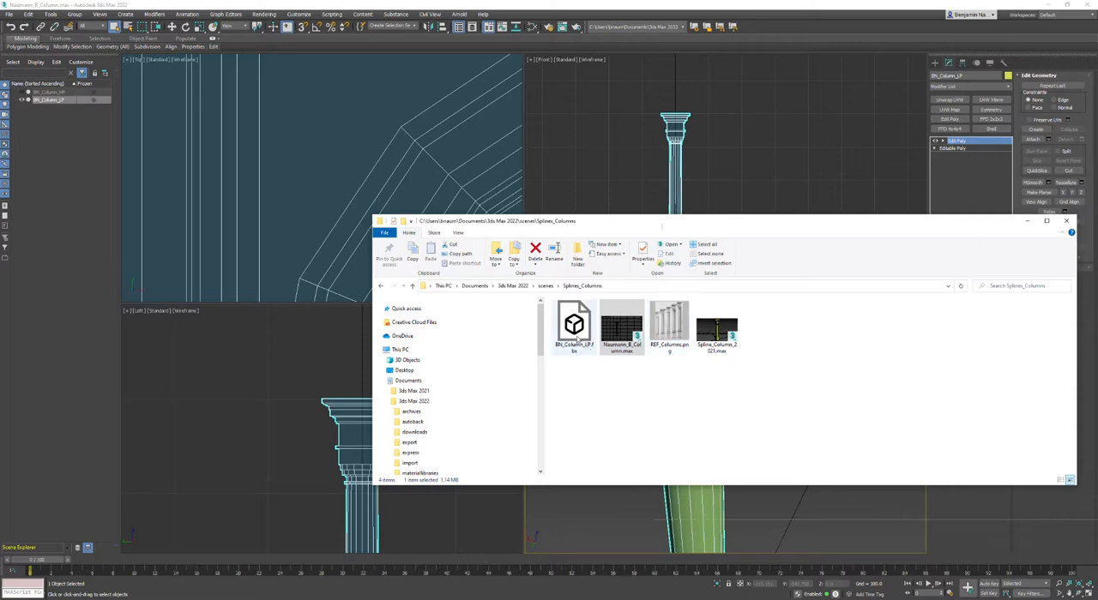
{"action": "right_click", "coordinate": [641, 395]}
{"action": "mouse_move", "coordinate": [660, 406]}
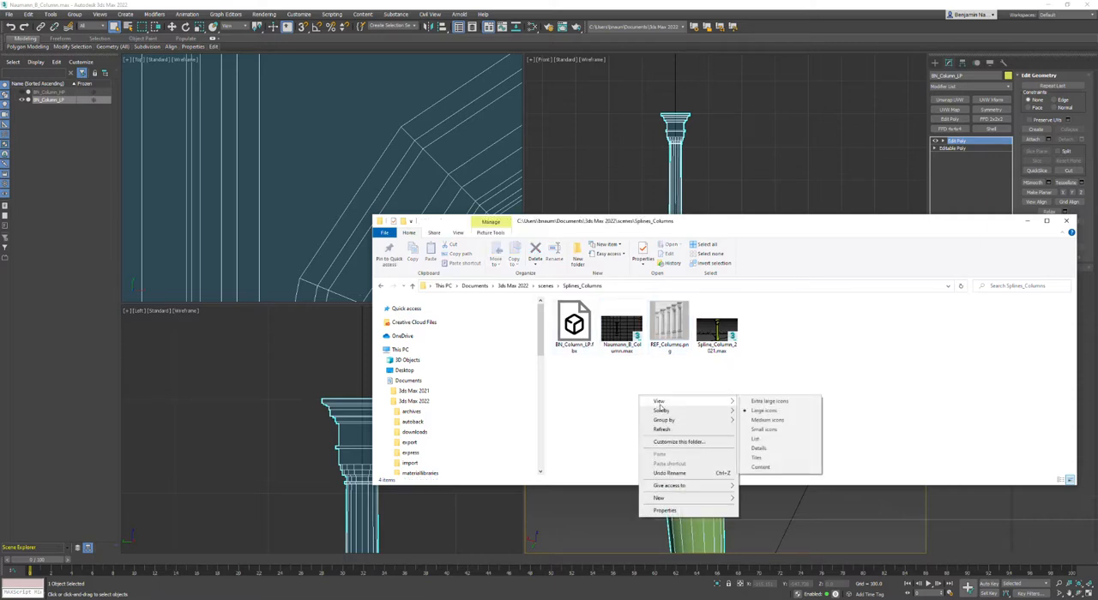
{"action": "left_click", "coordinate": [758, 448]}
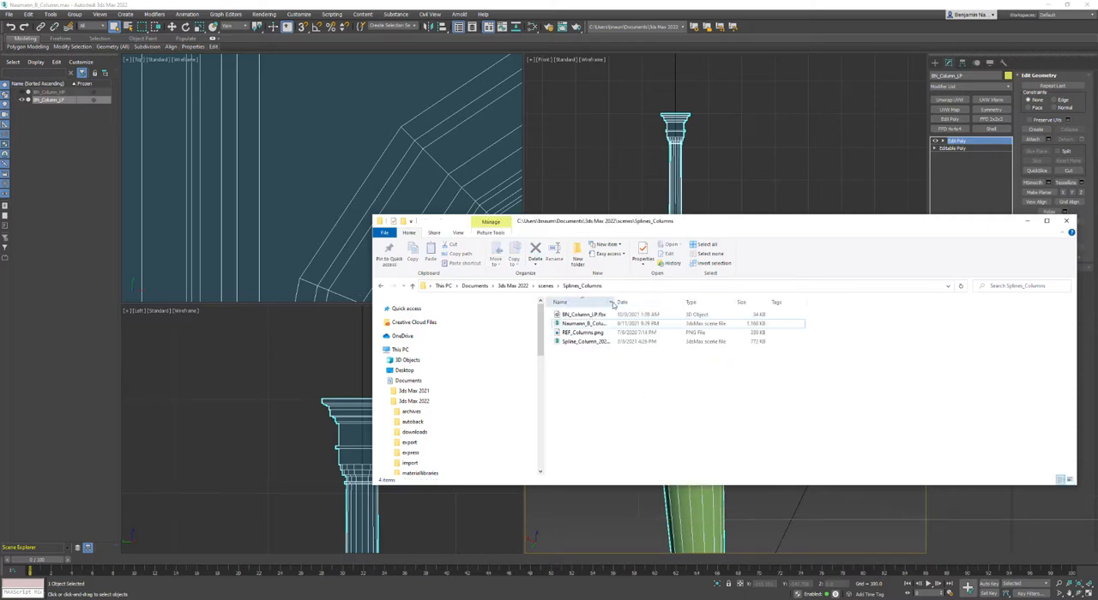
{"action": "double_click", "coordinate": [614, 303]}
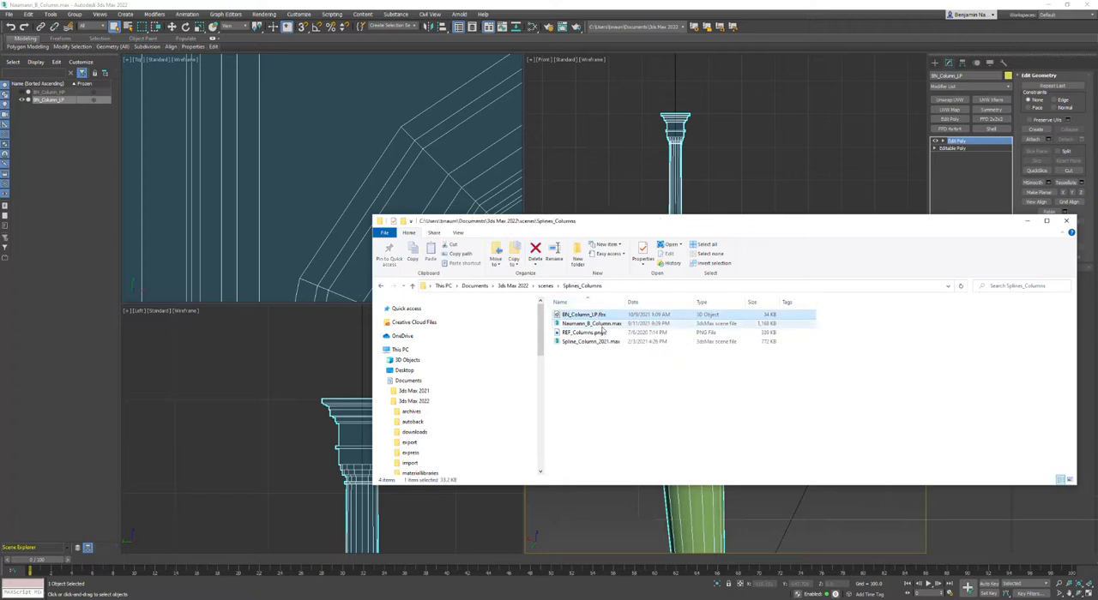
{"action": "left_click", "coordinate": [592, 333]}
{"action": "left_click", "coordinate": [592, 342]}
{"action": "left_click", "coordinate": [580, 396]}
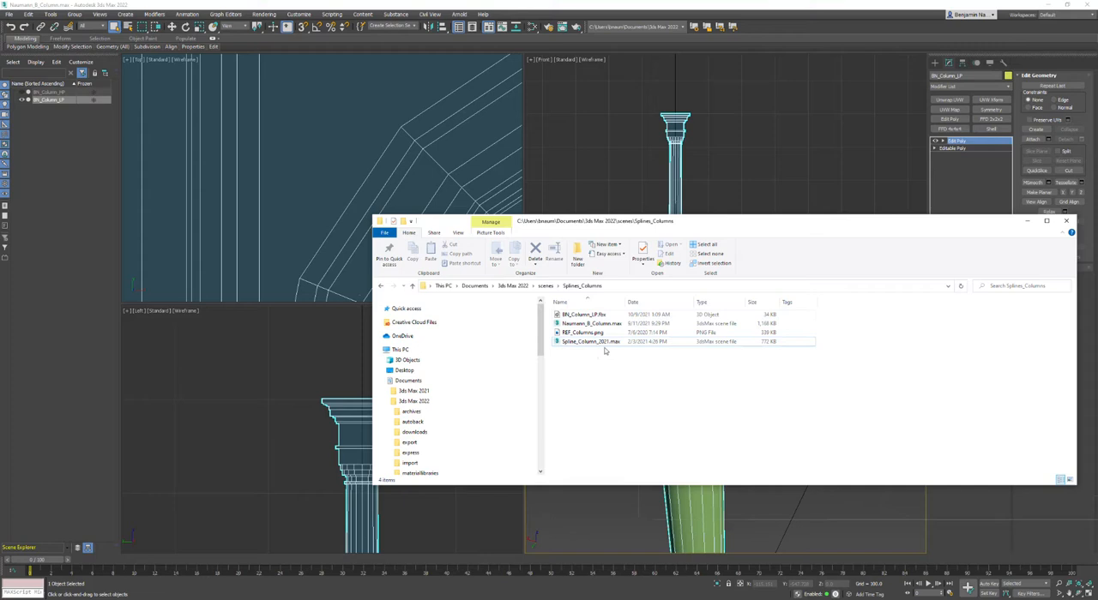
{"action": "left_click", "coordinate": [1033, 520]}
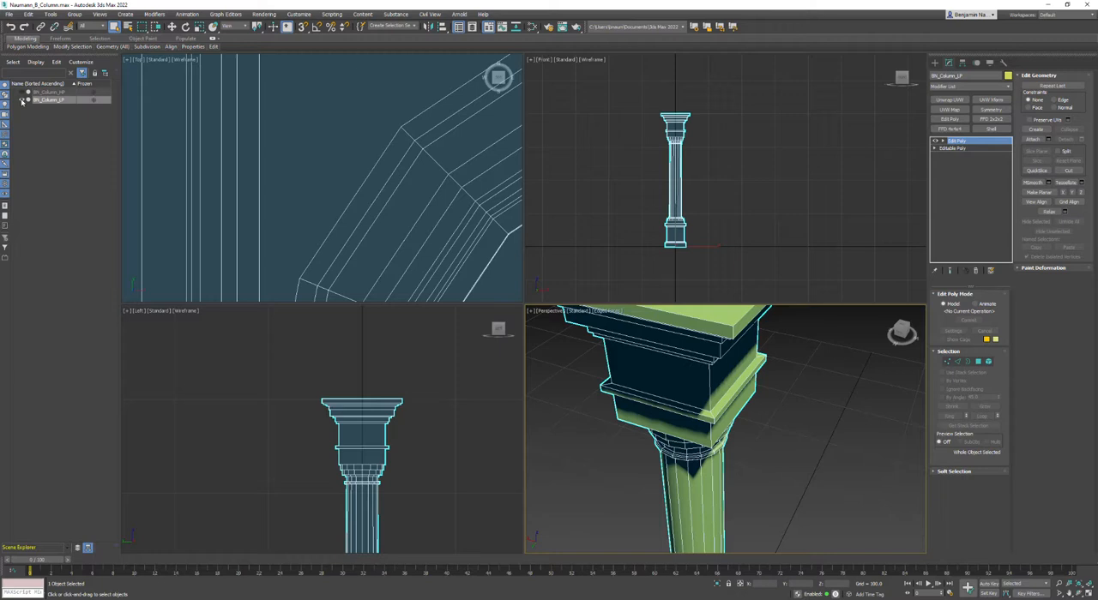
Step: Hide the low-poly column, then show and select the high-poly column BN_Column_HP
{"action": "left_click", "coordinate": [21, 101]}
{"action": "left_click", "coordinate": [21, 92]}
{"action": "left_click", "coordinate": [34, 93]}
Step: Turn on NURMS subdivision for the high-poly column
{"action": "key", "text": "ctrl+q"}
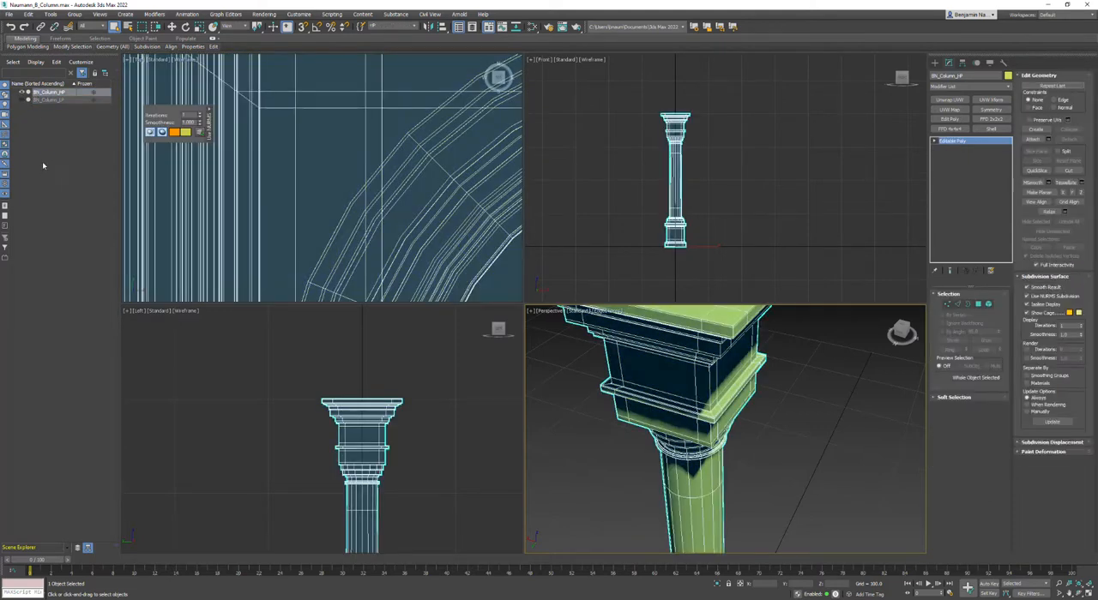
{"action": "left_click", "coordinate": [1028, 296]}
{"action": "left_click", "coordinate": [1028, 295]}
Step: Add an Edit Poly modifier to the high-poly column and export it as BN_Column_HP FBX to the Splines_Columns folder
{"action": "left_click", "coordinate": [949, 119]}
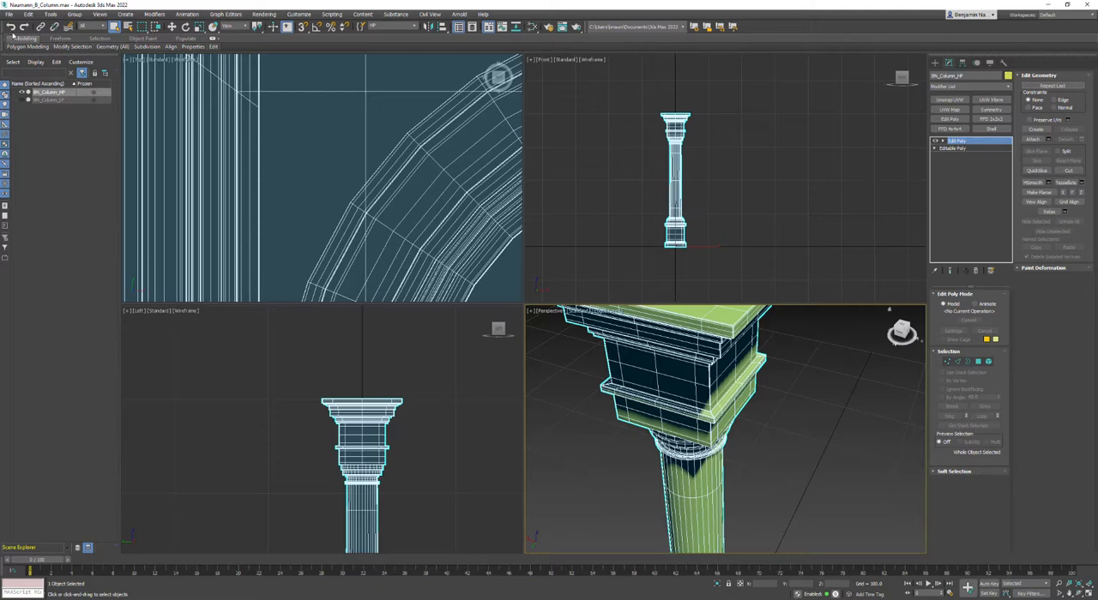
{"action": "left_click", "coordinate": [9, 14]}
{"action": "mouse_move", "coordinate": [27, 143]}
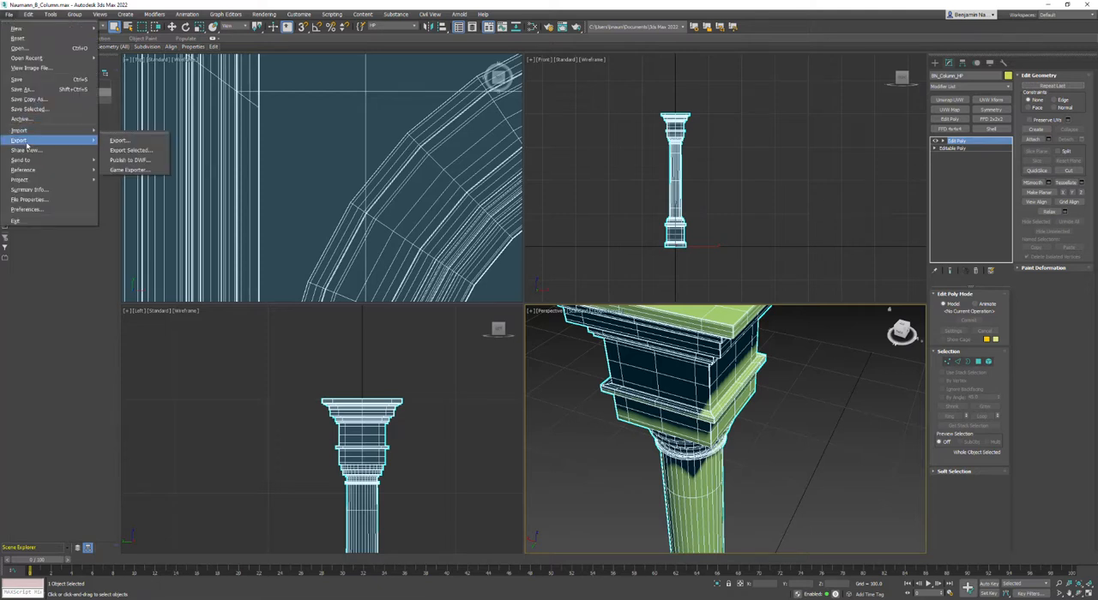
{"action": "left_click", "coordinate": [133, 150]}
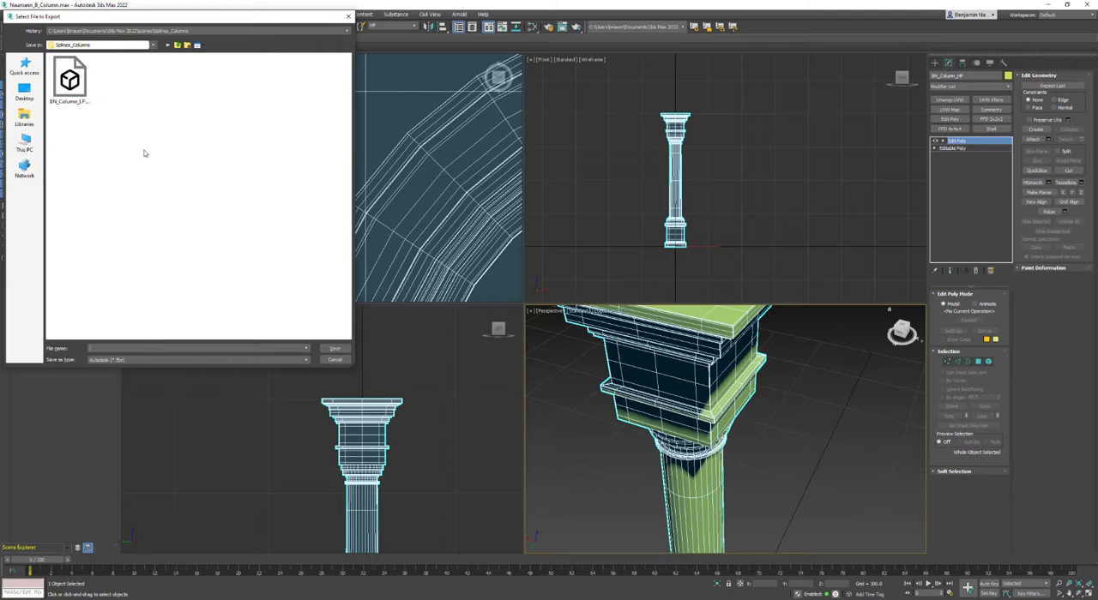
{"action": "right_click", "coordinate": [106, 347]}
{"action": "left_click", "coordinate": [146, 385]}
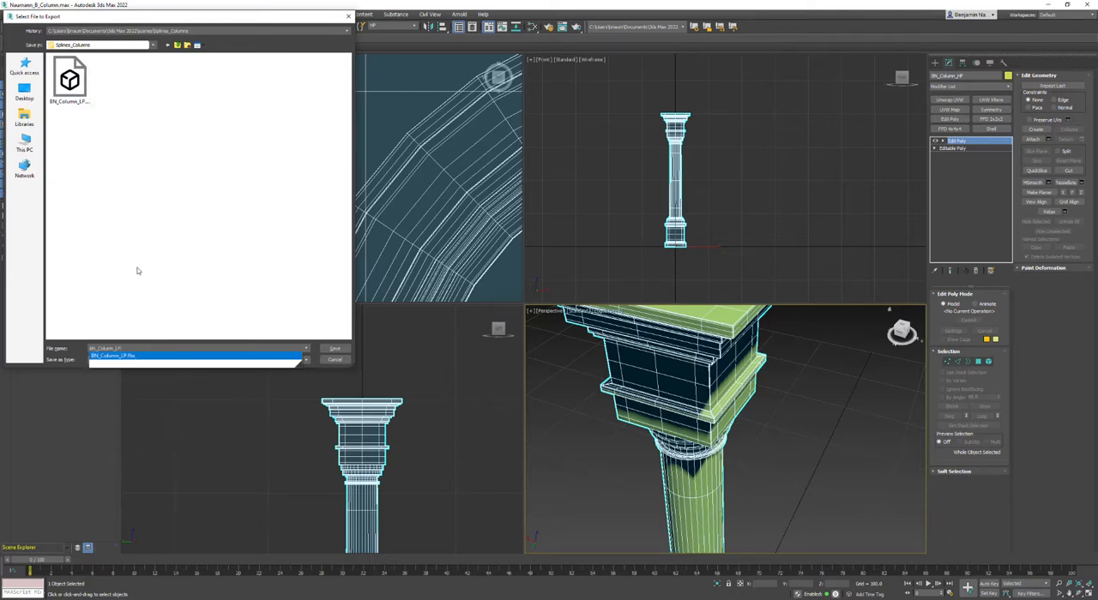
{"action": "key", "text": "BackSpace"}
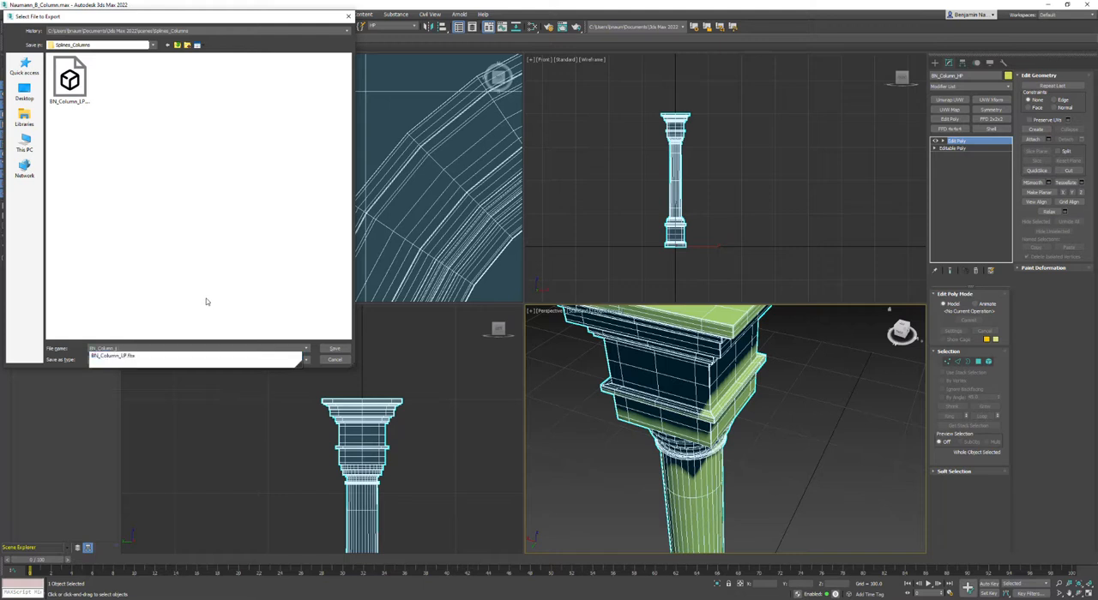
{"action": "type", "text": "HP"}
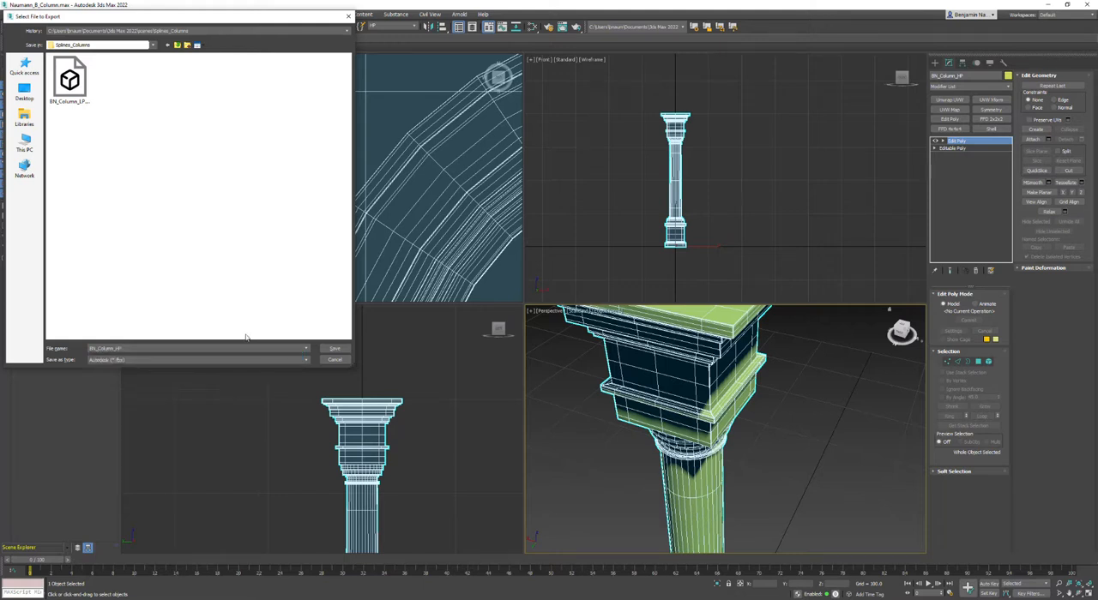
{"action": "left_click", "coordinate": [334, 350]}
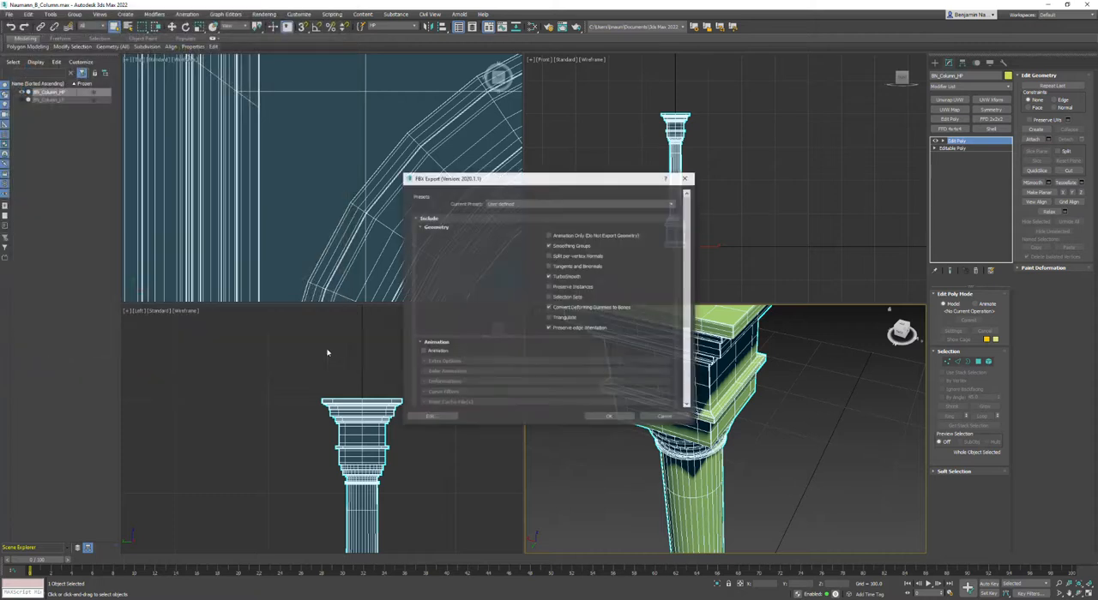
{"action": "left_click", "coordinate": [607, 417]}
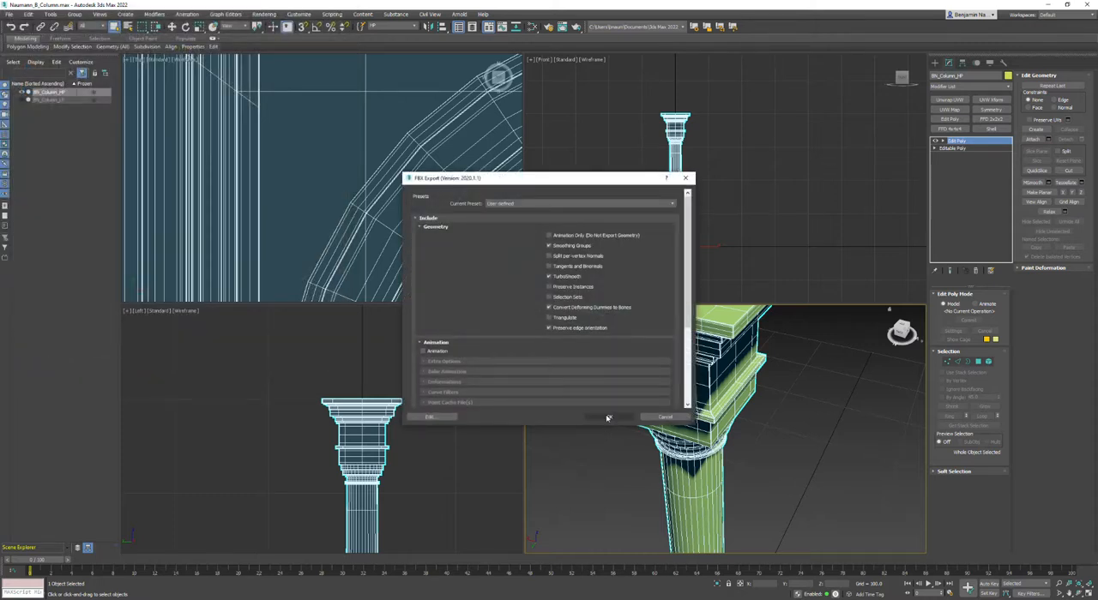
{"action": "left_click", "coordinate": [608, 418]}
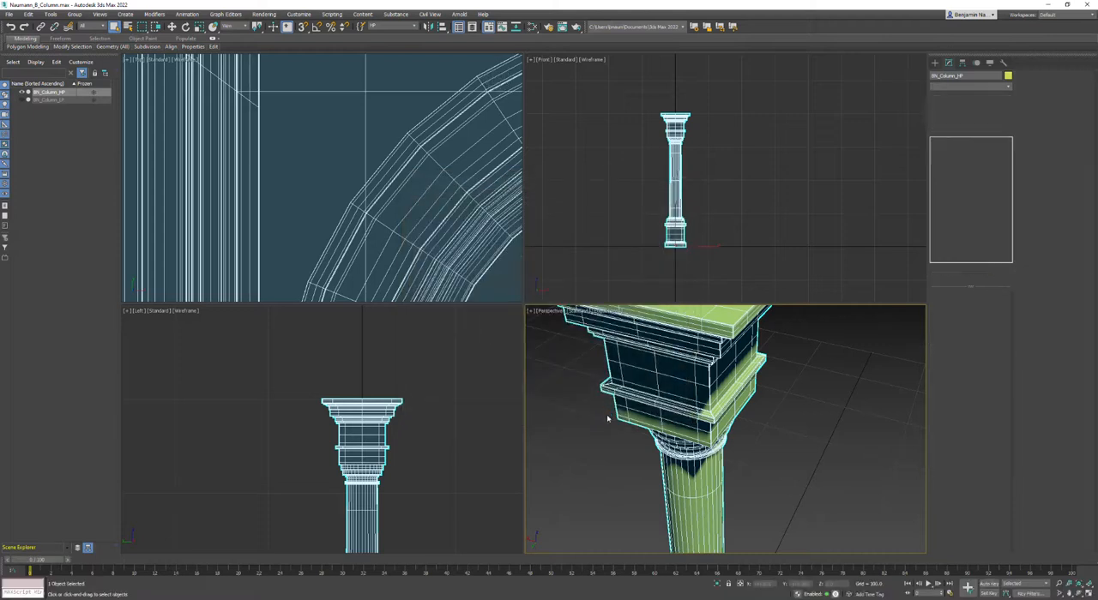
{"action": "left_click", "coordinate": [607, 418]}
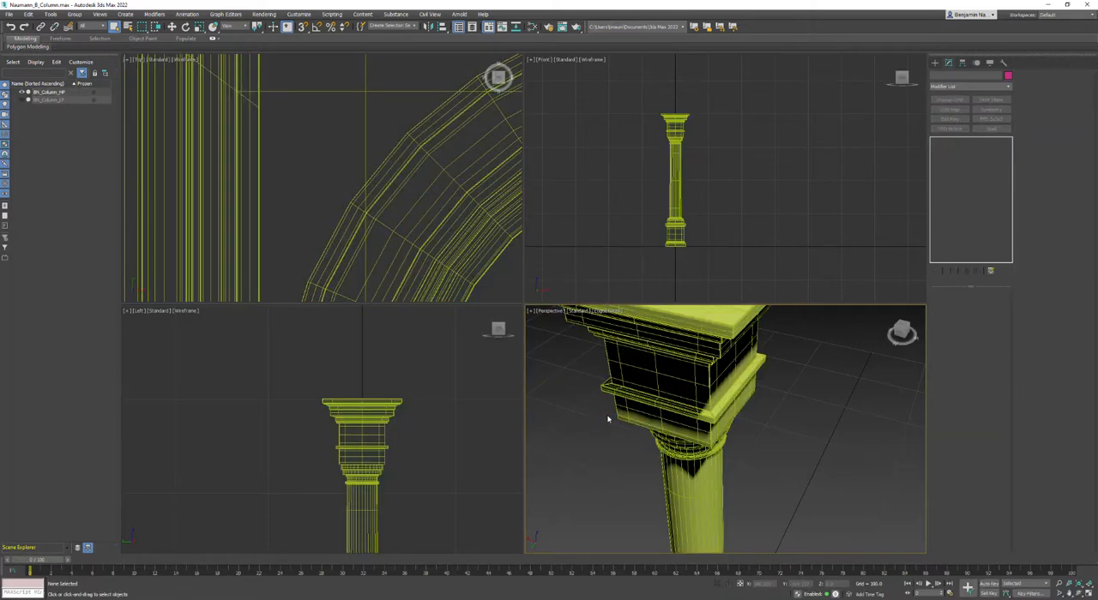
{"action": "left_click", "coordinate": [753, 238]}
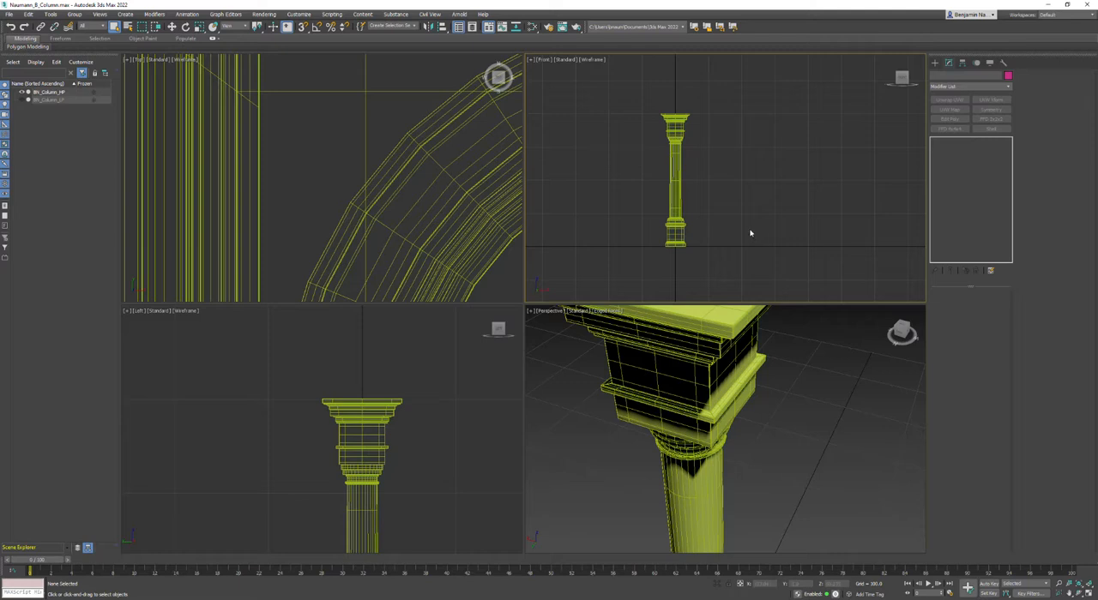
{"action": "left_click_drag", "start_coordinate": [715, 147], "coordinate": [649, 166]}
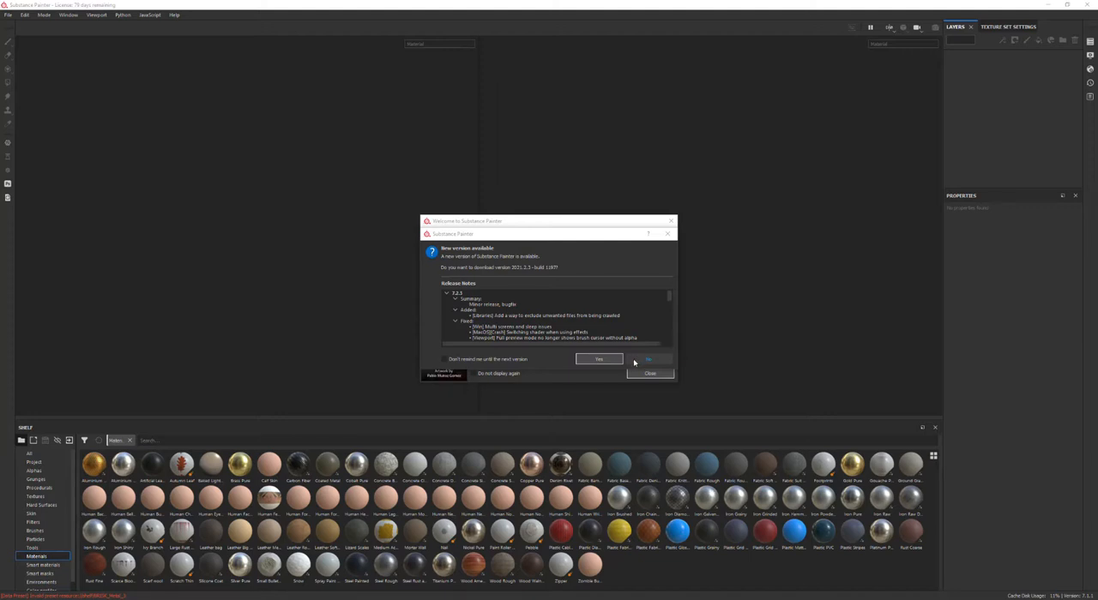
Step: Switch to Substance Painter, decline the new-version update prompt and close the welcome window
{"action": "mouse_move", "coordinate": [542, 237]}
{"action": "left_mouse_down"}
{"action": "mouse_move", "coordinate": [598, 196]}
{"action": "mouse_move", "coordinate": [577, 131]}
{"action": "left_mouse_up"}
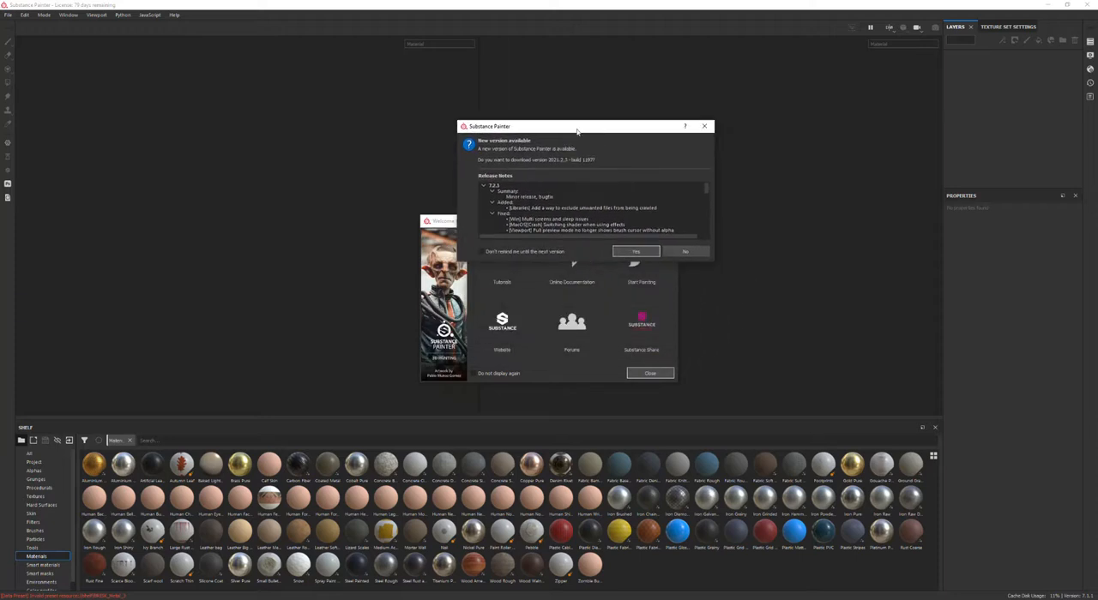
{"action": "left_click", "coordinate": [684, 253]}
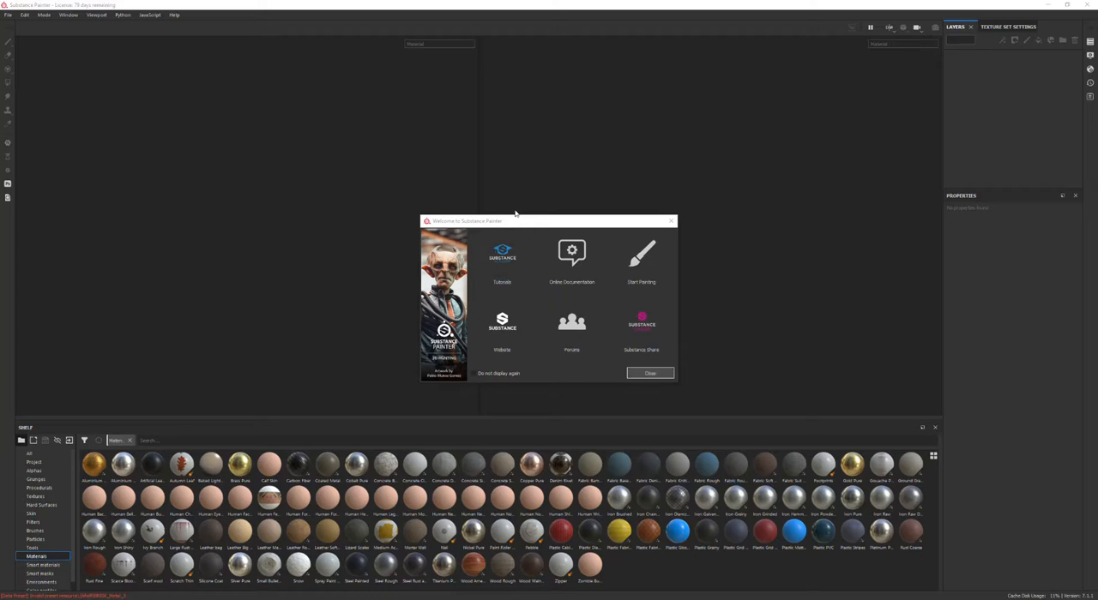
{"action": "mouse_move", "coordinate": [520, 223]}
{"action": "left_mouse_down"}
{"action": "mouse_move", "coordinate": [473, 184]}
{"action": "mouse_move", "coordinate": [480, 177]}
{"action": "left_mouse_up"}
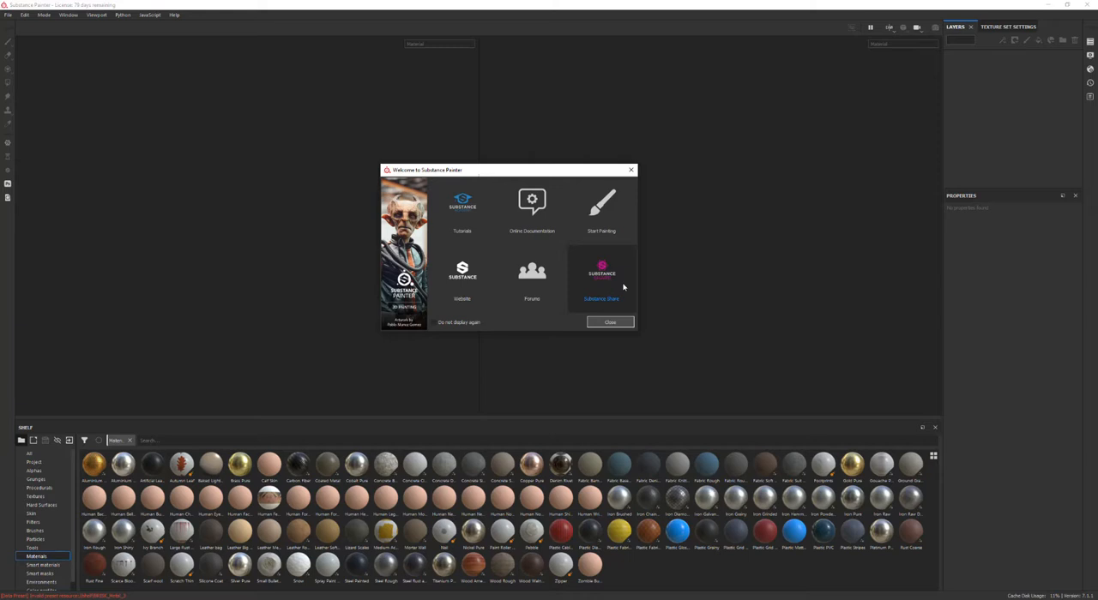
{"action": "left_click", "coordinate": [596, 325]}
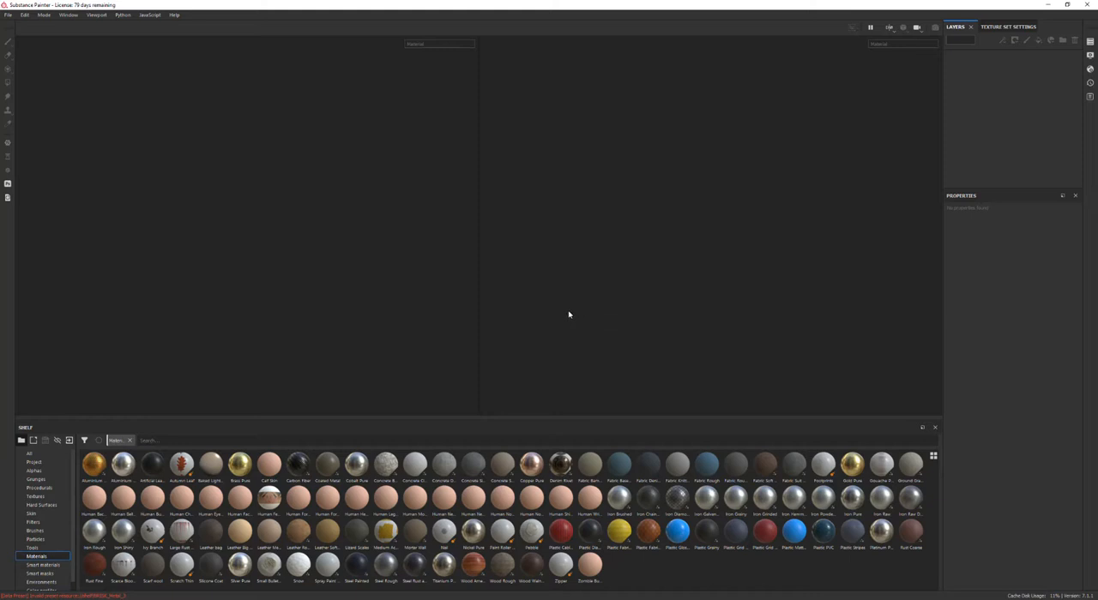
Step: Reset the interface layout and resize the shelf panel's height
{"action": "left_click", "coordinate": [69, 15]}
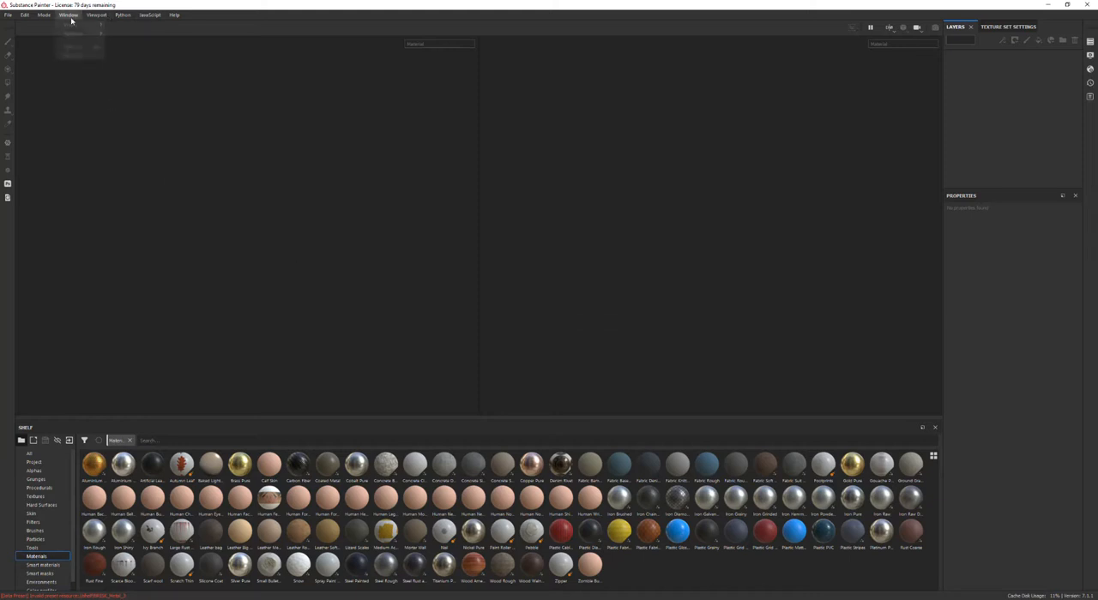
{"action": "left_click", "coordinate": [73, 55]}
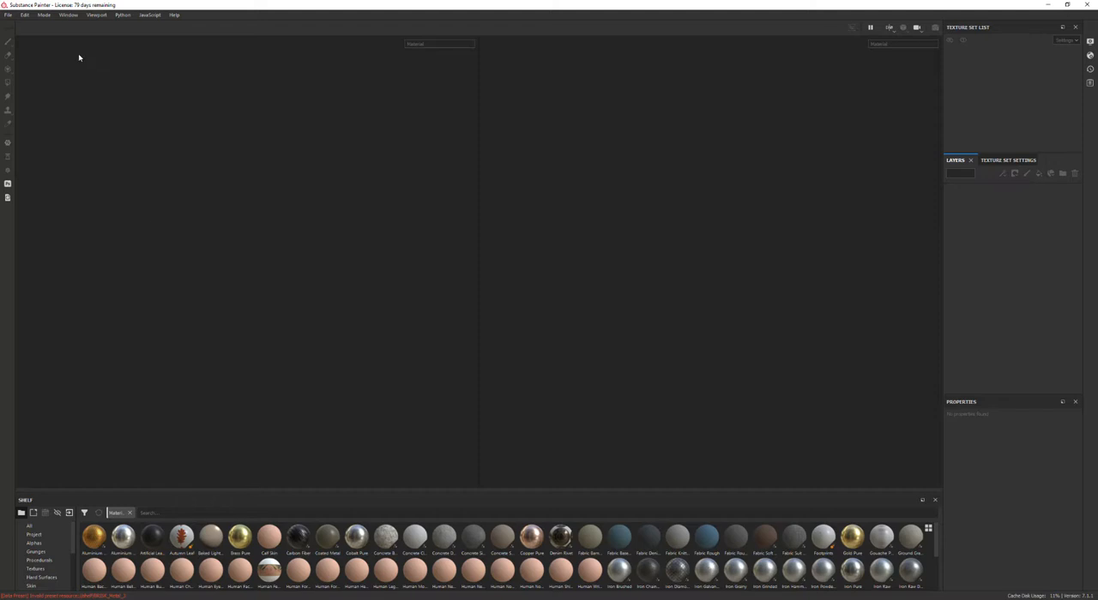
{"action": "left_click_drag", "start_coordinate": [497, 491], "coordinate": [509, 395]}
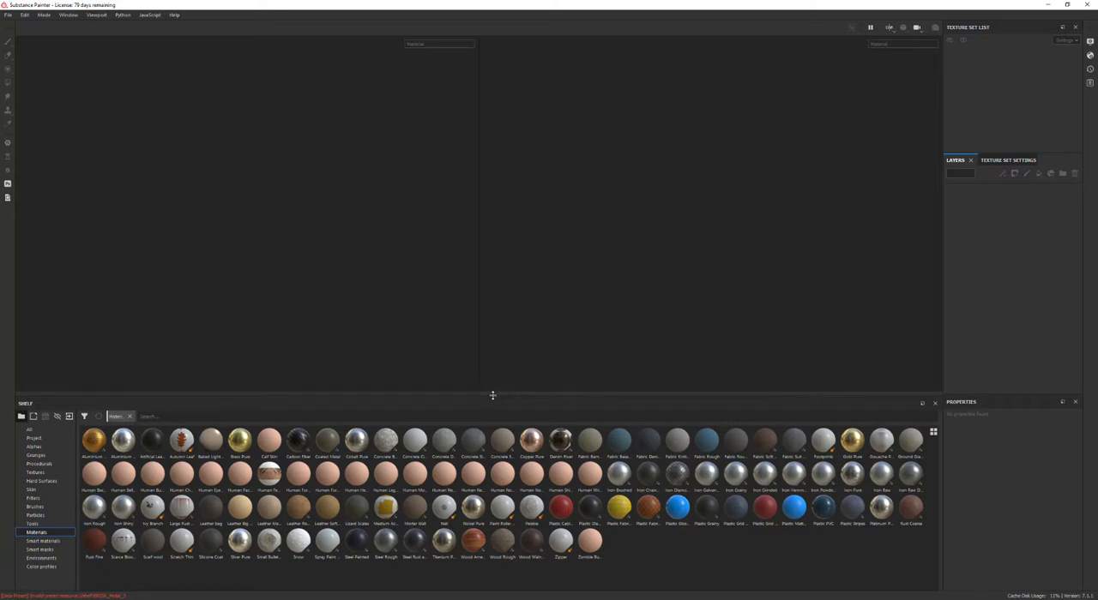
{"action": "mouse_move", "coordinate": [493, 397]}
{"action": "left_mouse_down"}
{"action": "mouse_move", "coordinate": [483, 432]}
{"action": "mouse_move", "coordinate": [481, 412]}
{"action": "left_mouse_up"}
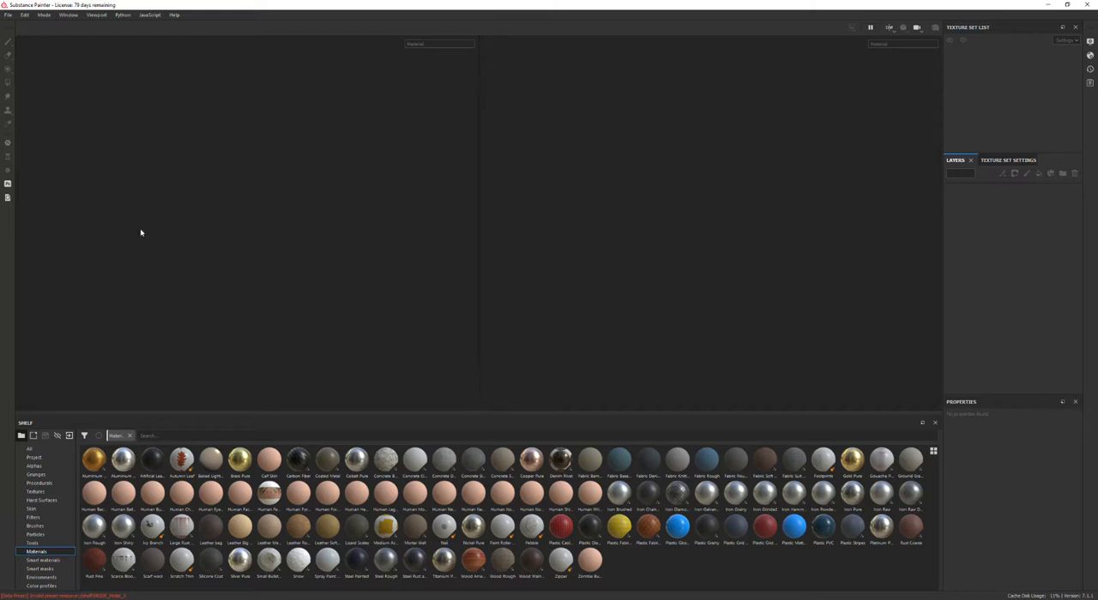
Step: Create a new project with the Unreal Engine 4 (allegorithmic) template using BN_Column_LP.fbx as the mesh
{"action": "left_click", "coordinate": [9, 16]}
{"action": "left_click", "coordinate": [28, 25]}
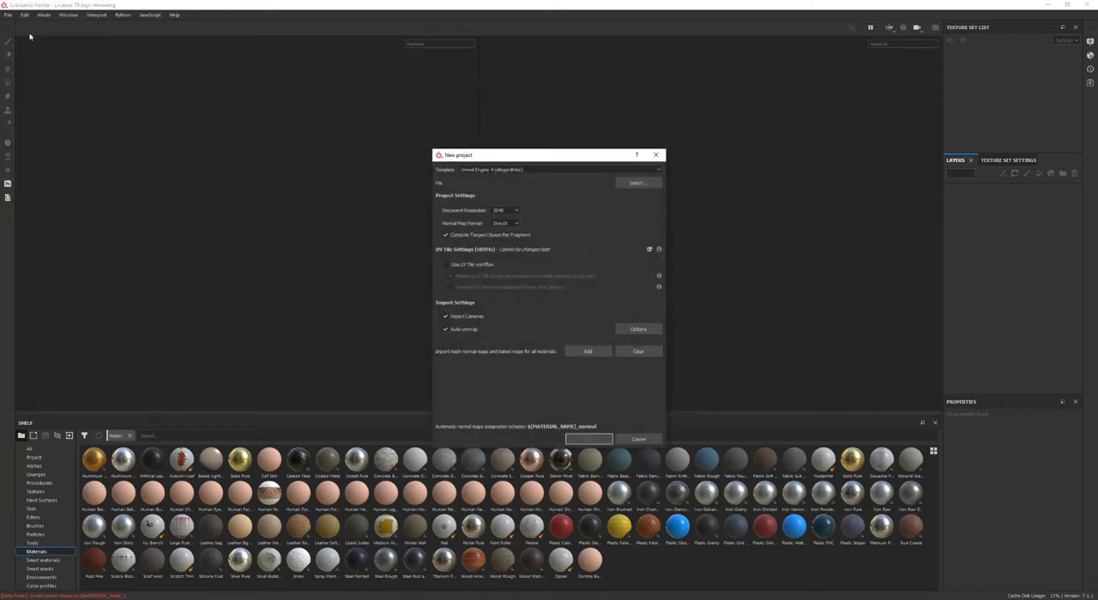
{"action": "left_click", "coordinate": [503, 168]}
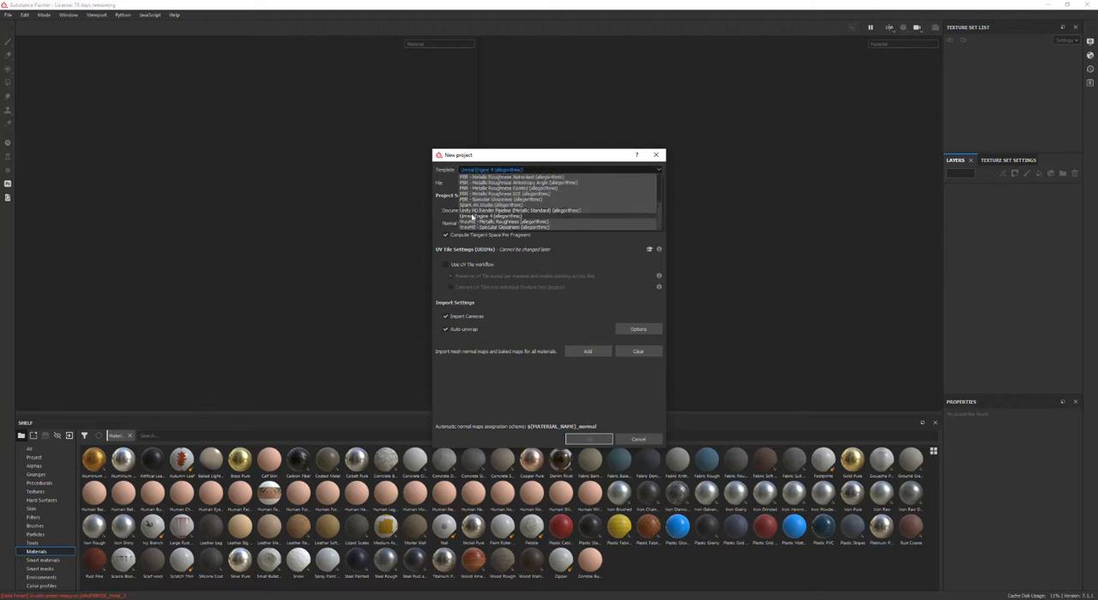
{"action": "left_click", "coordinate": [477, 215]}
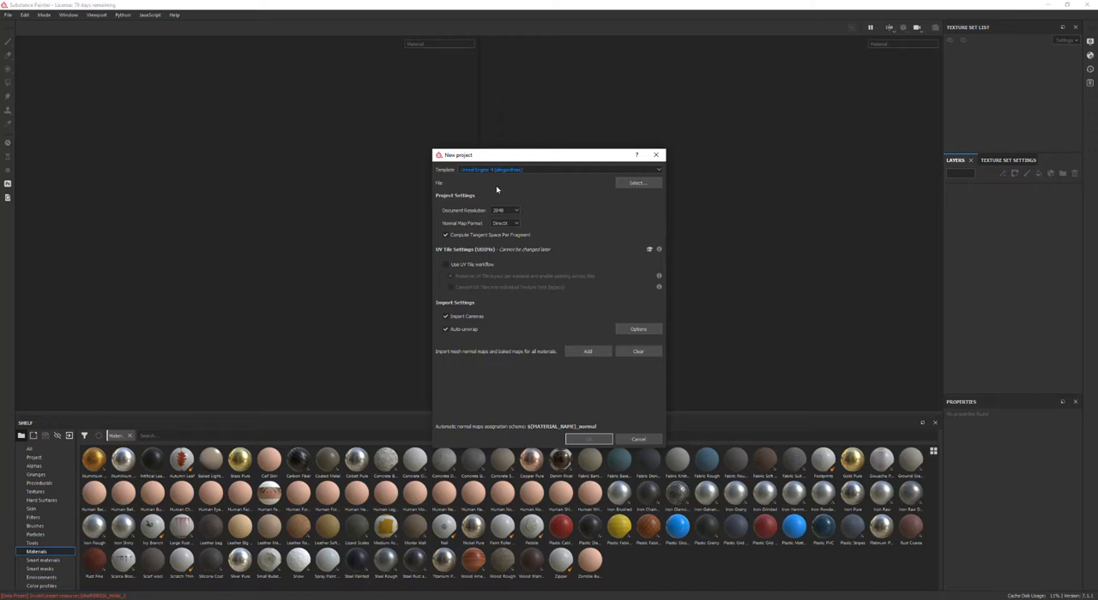
{"action": "left_click", "coordinate": [637, 183]}
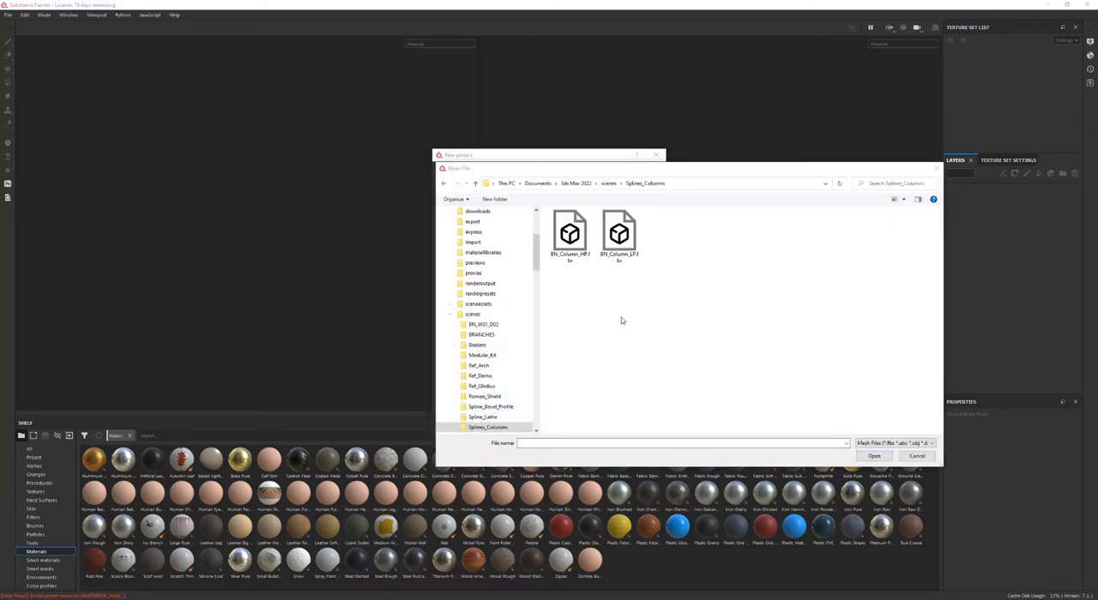
{"action": "left_click", "coordinate": [579, 323]}
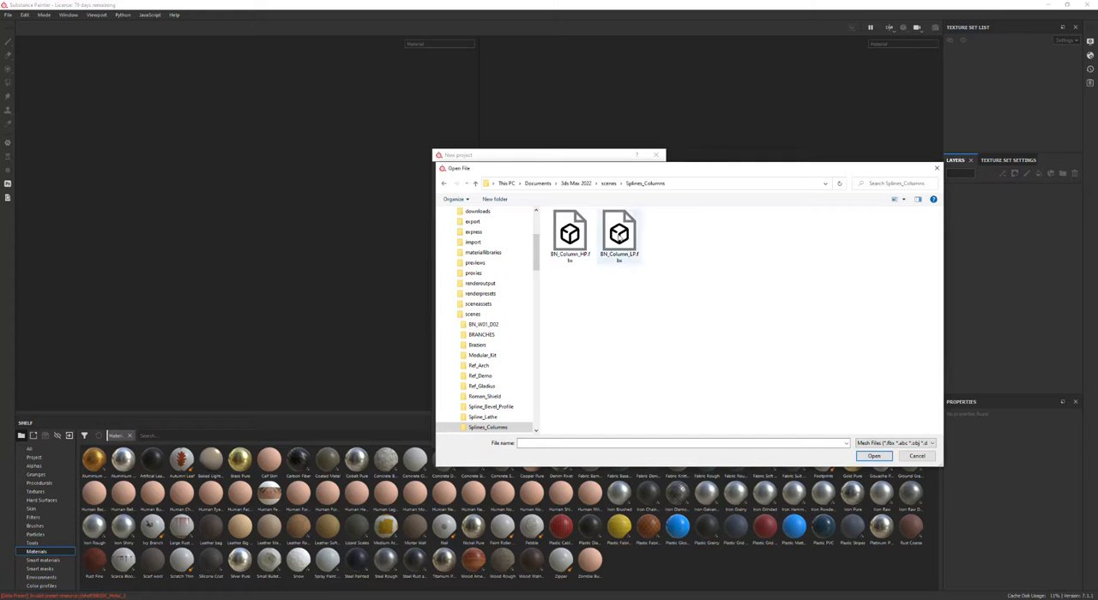
{"action": "left_click", "coordinate": [620, 237]}
{"action": "left_click", "coordinate": [869, 457]}
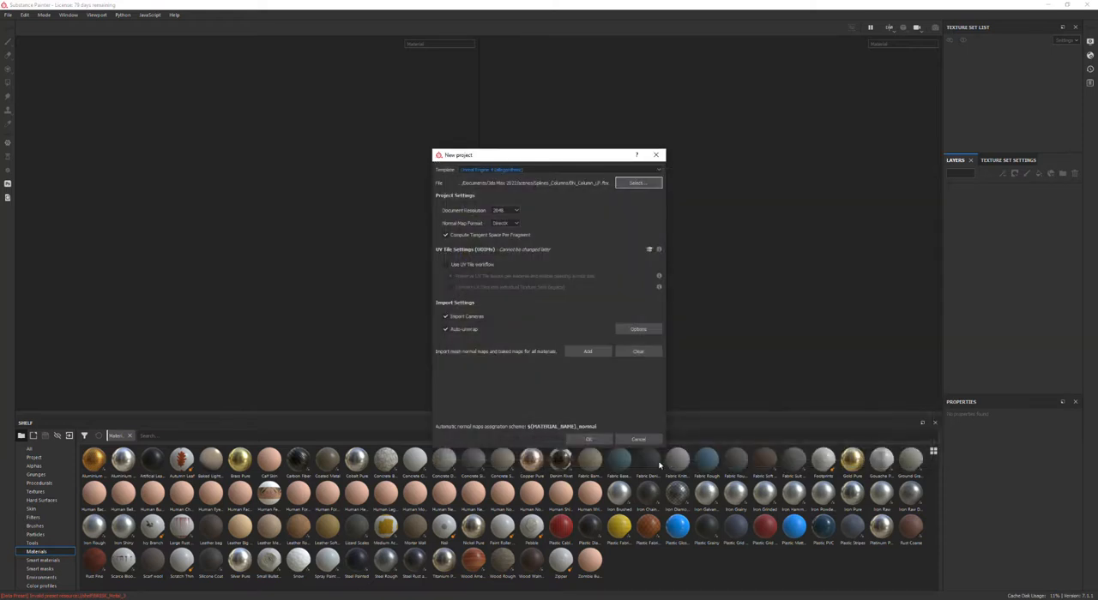
{"action": "left_click", "coordinate": [587, 440]}
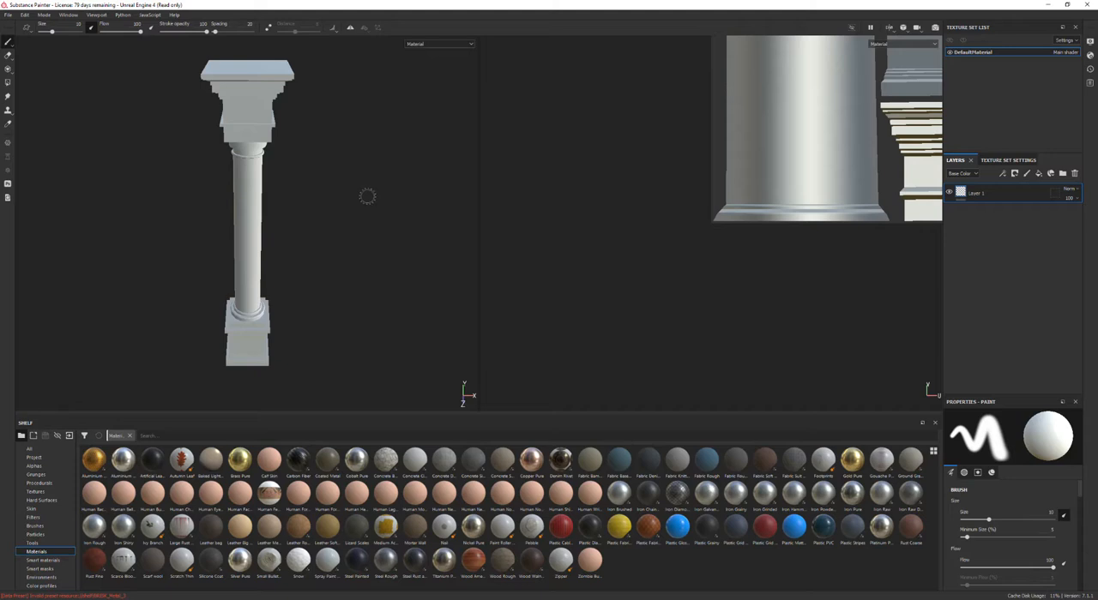
Step: Open Bake Mesh Maps from the texture set settings and set the bake output size to 2048
{"action": "mouse_move", "coordinate": [370, 196]}
{"action": "left_mouse_down", "text": "alt"}
{"action": "mouse_move", "coordinate": [369, 183]}
{"action": "mouse_move", "coordinate": [303, 187]}
{"action": "mouse_move", "coordinate": [382, 194]}
{"action": "left_mouse_up", "text": "alt"}
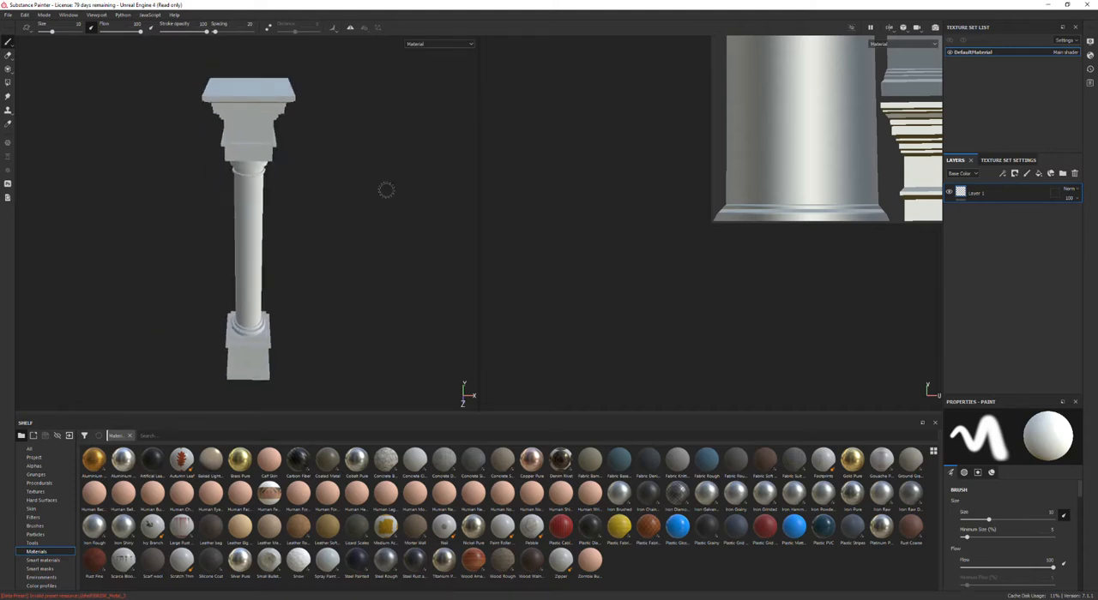
{"action": "middle_click_drag", "start_coordinate": [667, 137], "coordinate": [443, 335], "text": "alt"}
{"action": "key", "text": "f"}
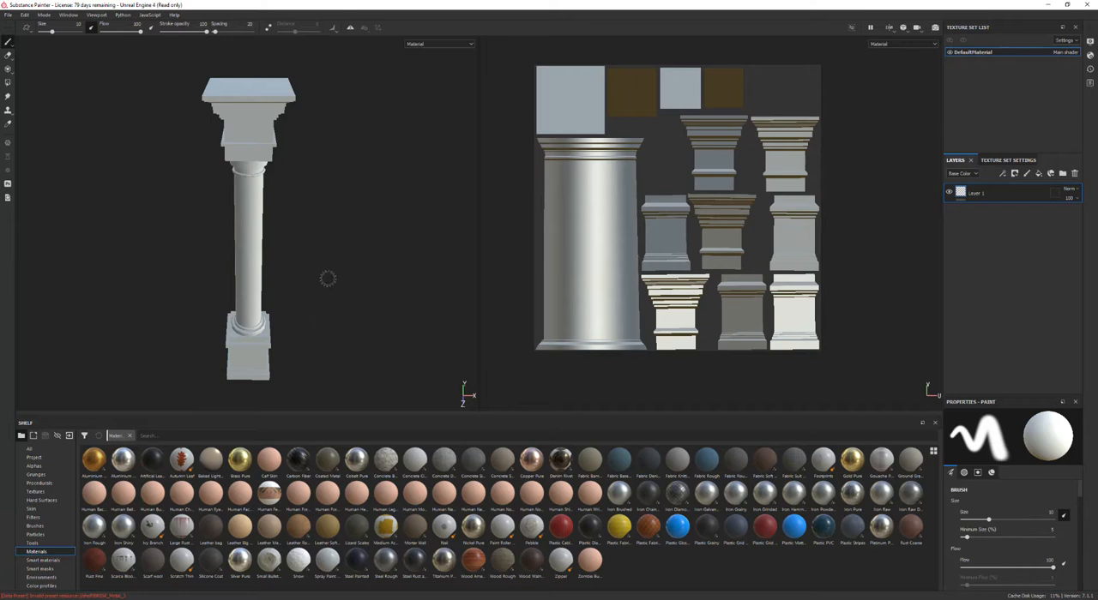
{"action": "mouse_move", "coordinate": [317, 286]}
{"action": "left_mouse_down", "text": "alt"}
{"action": "mouse_move", "coordinate": [353, 265]}
{"action": "mouse_move", "coordinate": [309, 275]}
{"action": "mouse_move", "coordinate": [320, 255]}
{"action": "mouse_move", "coordinate": [387, 266]}
{"action": "mouse_move", "coordinate": [483, 245]}
{"action": "mouse_move", "coordinate": [243, 237]}
{"action": "mouse_move", "coordinate": [237, 301]}
{"action": "mouse_move", "coordinate": [340, 272]}
{"action": "mouse_move", "coordinate": [498, 277]}
{"action": "mouse_move", "coordinate": [456, 319]}
{"action": "mouse_move", "coordinate": [307, 276]}
{"action": "left_mouse_up", "text": "alt"}
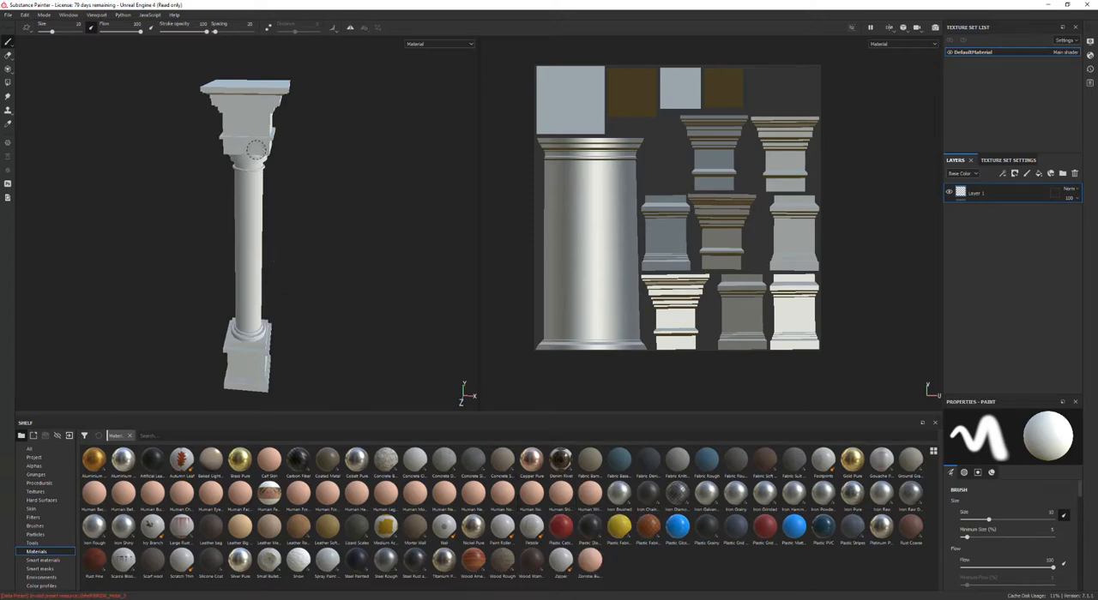
{"action": "left_click", "coordinate": [1008, 161]}
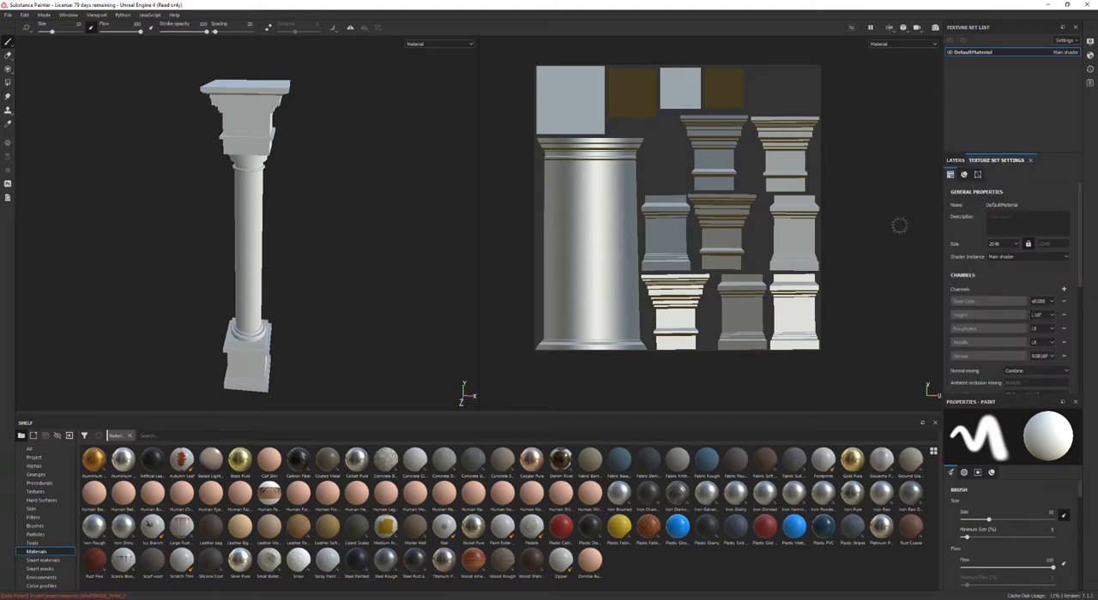
{"action": "left_click", "coordinate": [1017, 245]}
{"action": "scroll", "coordinate": [992, 275], "scroll_direction": "down", "scroll_amount": 5}
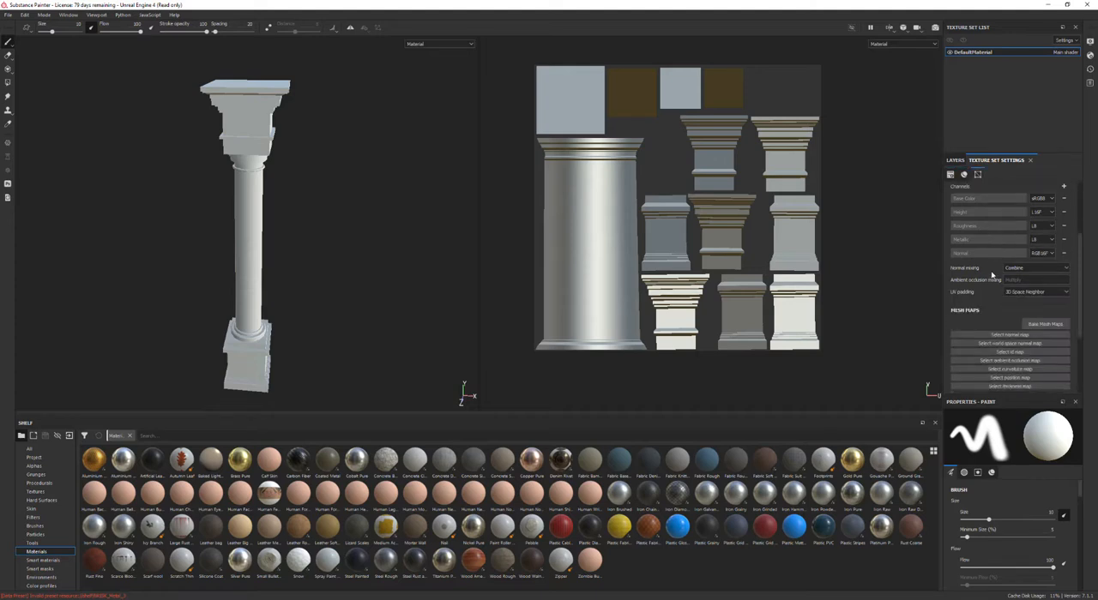
{"action": "scroll", "coordinate": [989, 275], "scroll_direction": "down", "scroll_amount": 2}
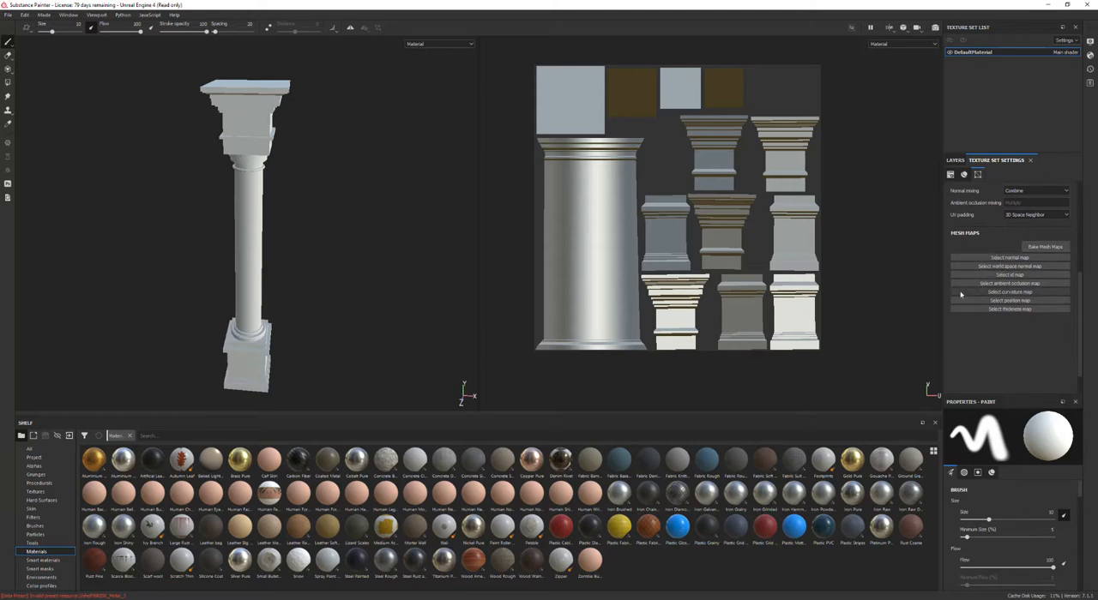
{"action": "left_click", "coordinate": [1048, 247]}
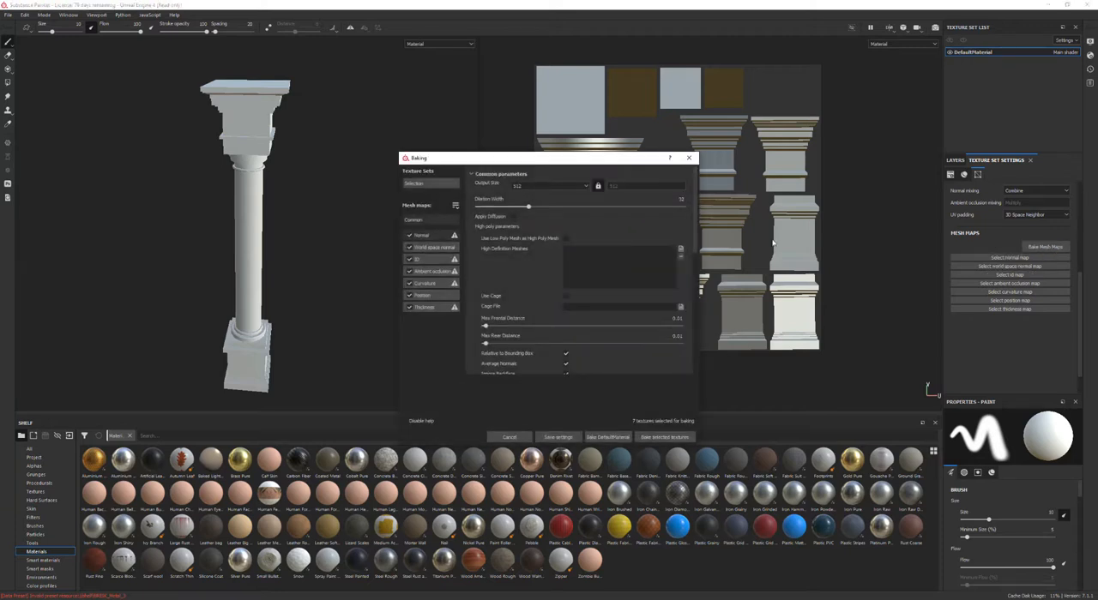
{"action": "left_click", "coordinate": [554, 187]}
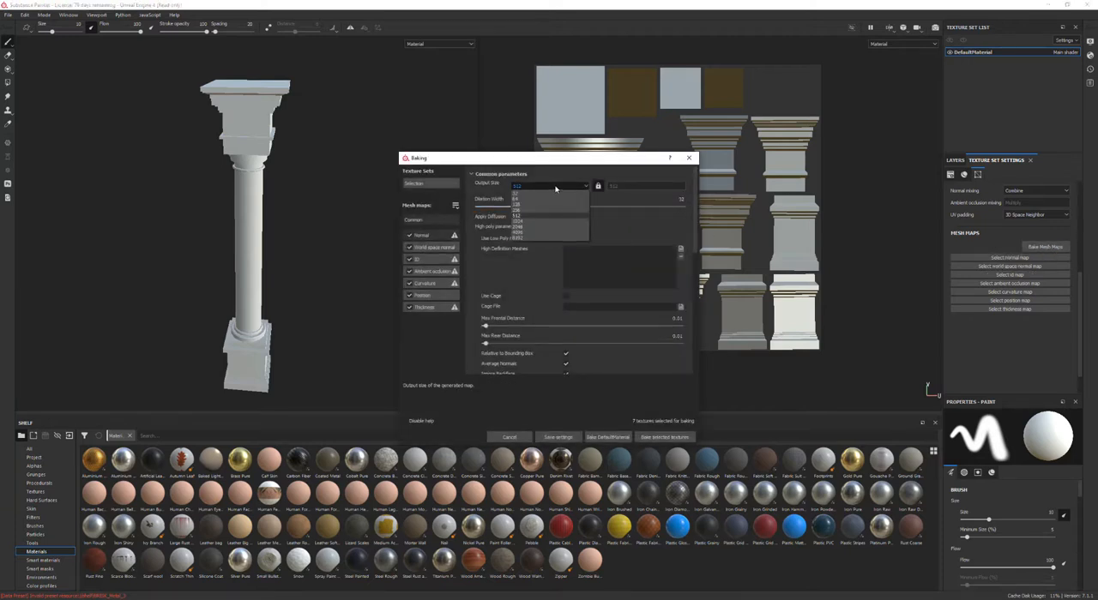
{"action": "left_click", "coordinate": [520, 227]}
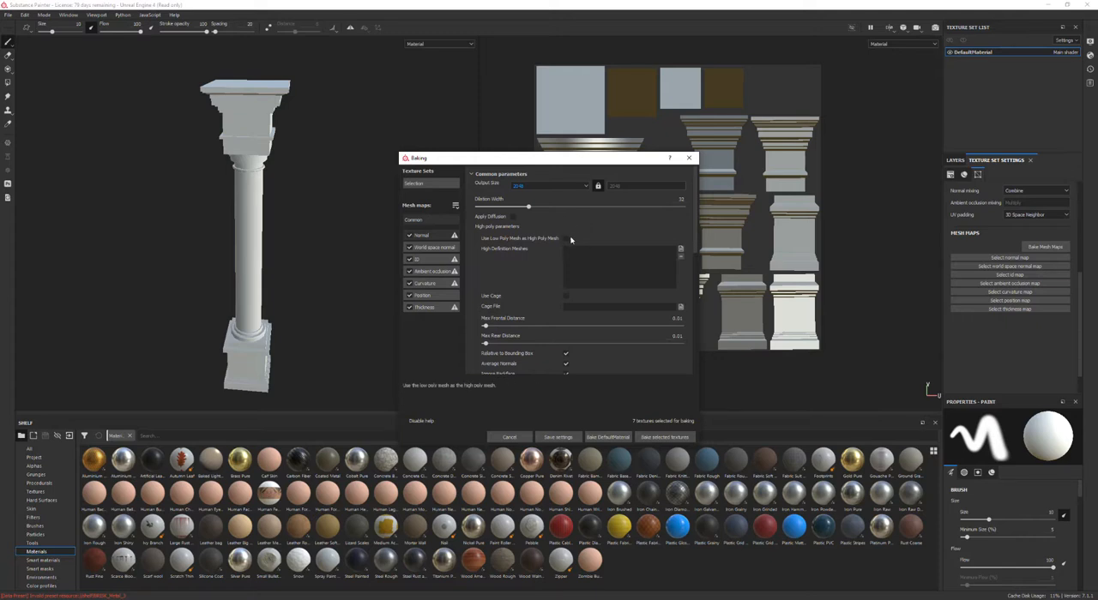
Step: Bake the selected mesh maps with the low-poly mesh used as the high-poly mesh
{"action": "left_click", "coordinate": [565, 239]}
{"action": "left_click", "coordinate": [665, 437]}
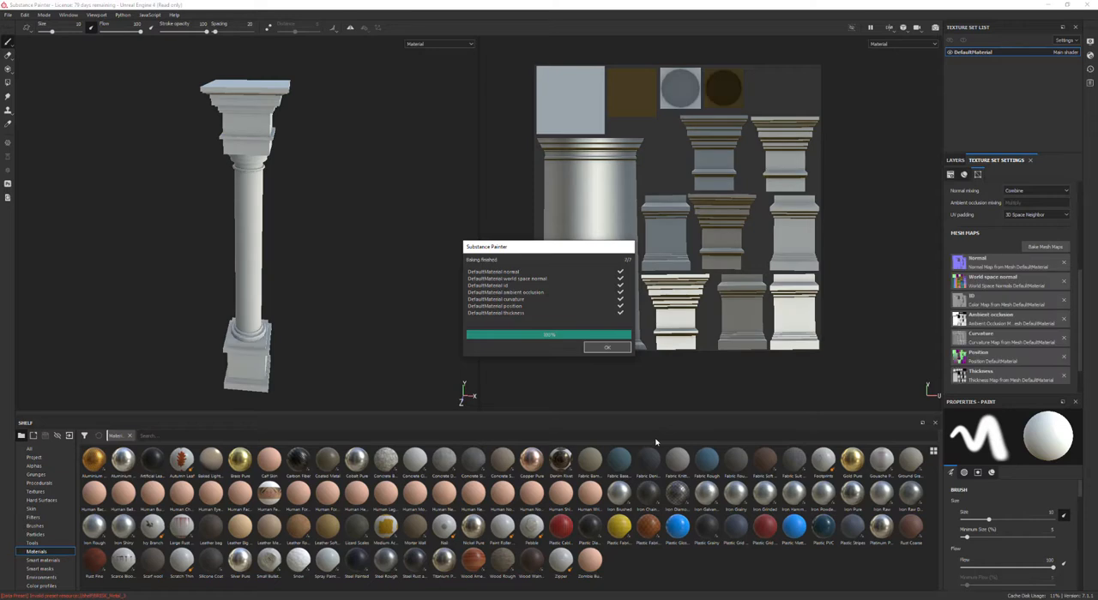
{"action": "left_click", "coordinate": [602, 349]}
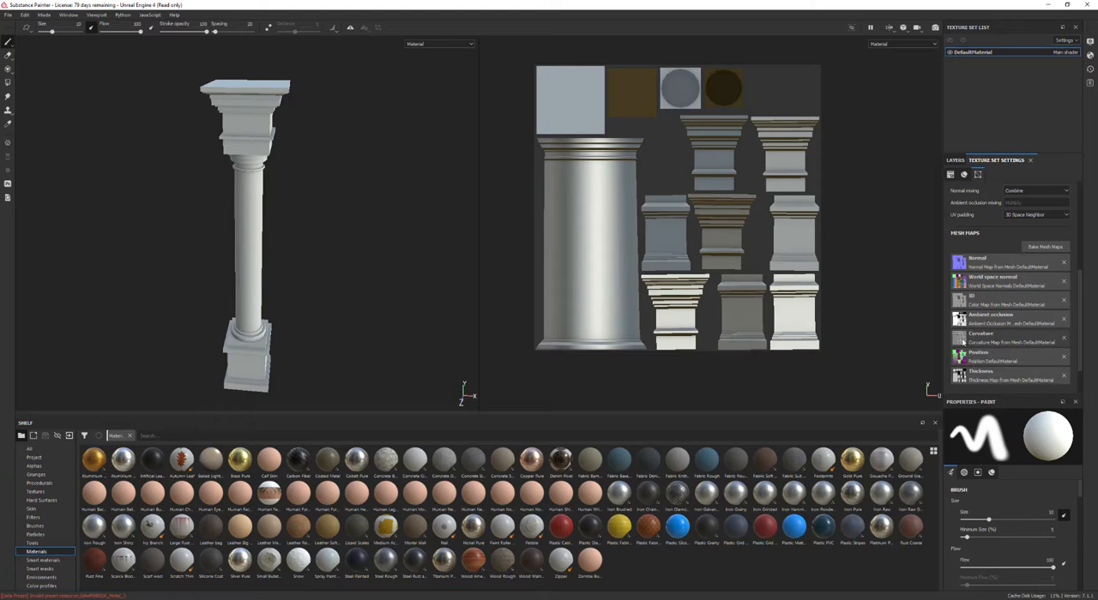
Step: Rebake all selected mesh maps using BN_Column_HP.fbx as the high-definition mesh
{"action": "scroll", "coordinate": [653, 222], "scroll_direction": "up", "scroll_amount": 1}
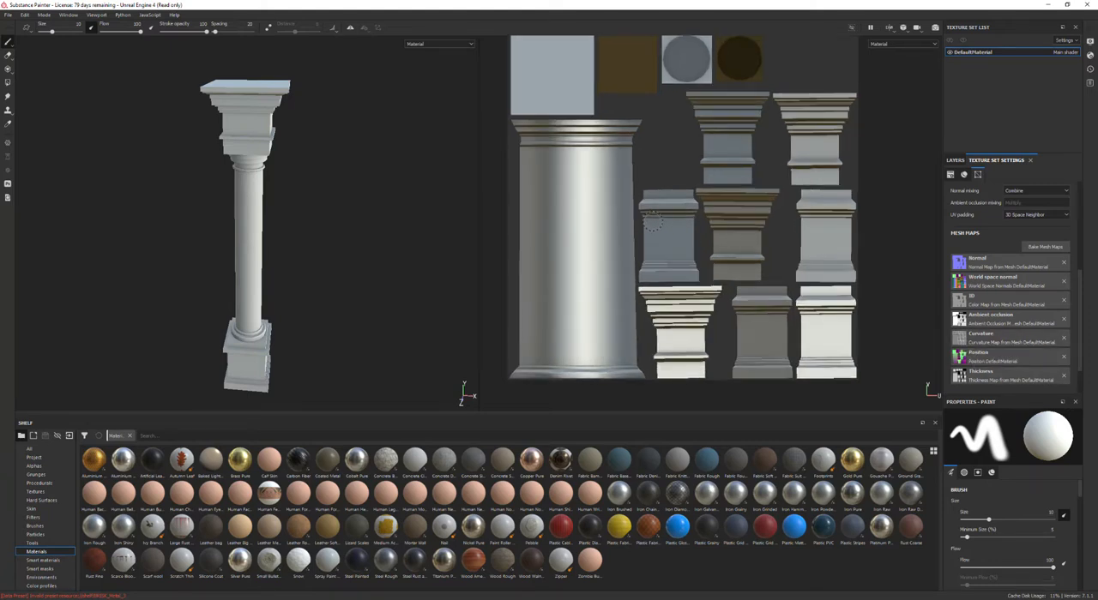
{"action": "left_click", "coordinate": [1040, 247]}
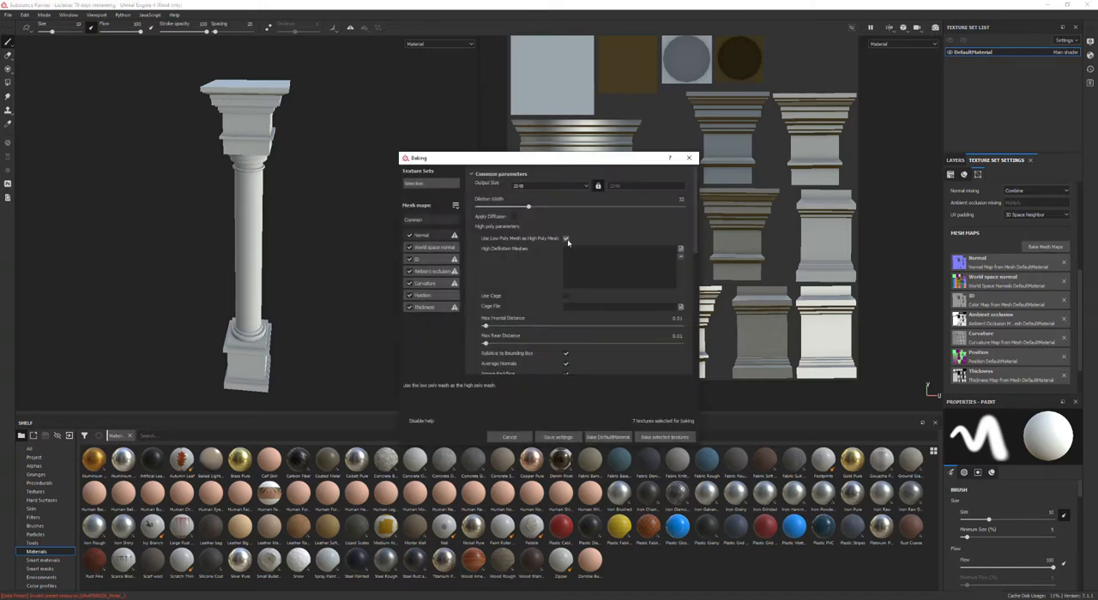
{"action": "left_click", "coordinate": [680, 250]}
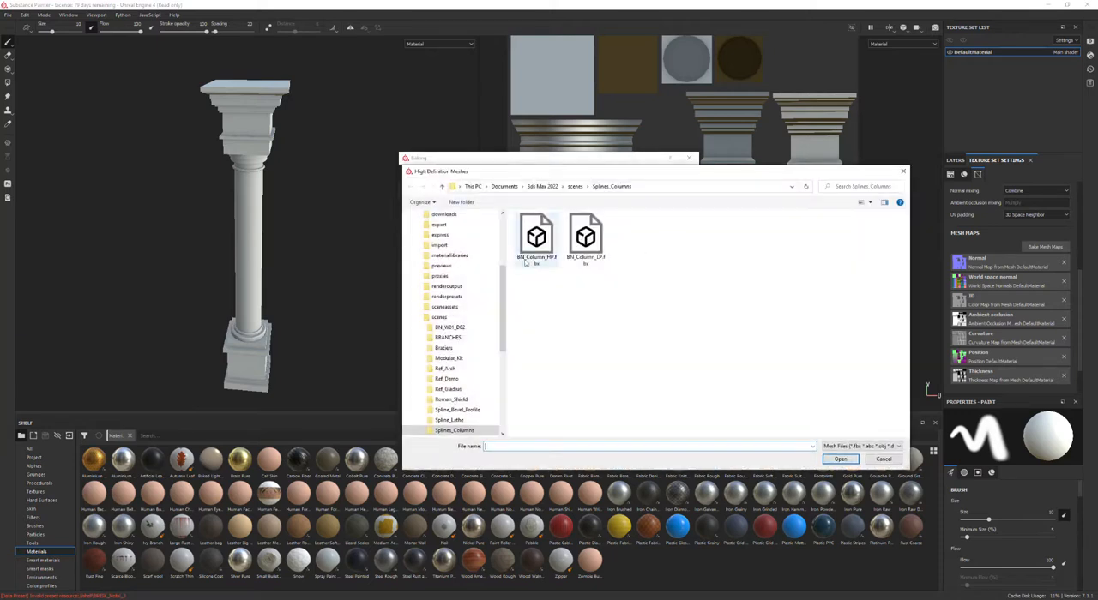
{"action": "left_click", "coordinate": [537, 240]}
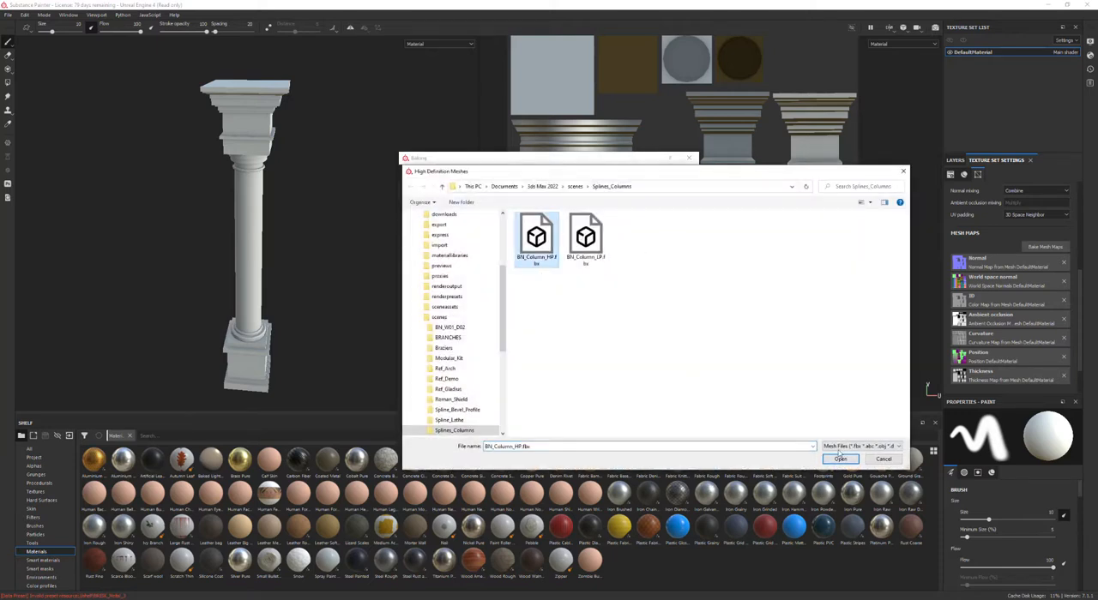
{"action": "left_click", "coordinate": [839, 459]}
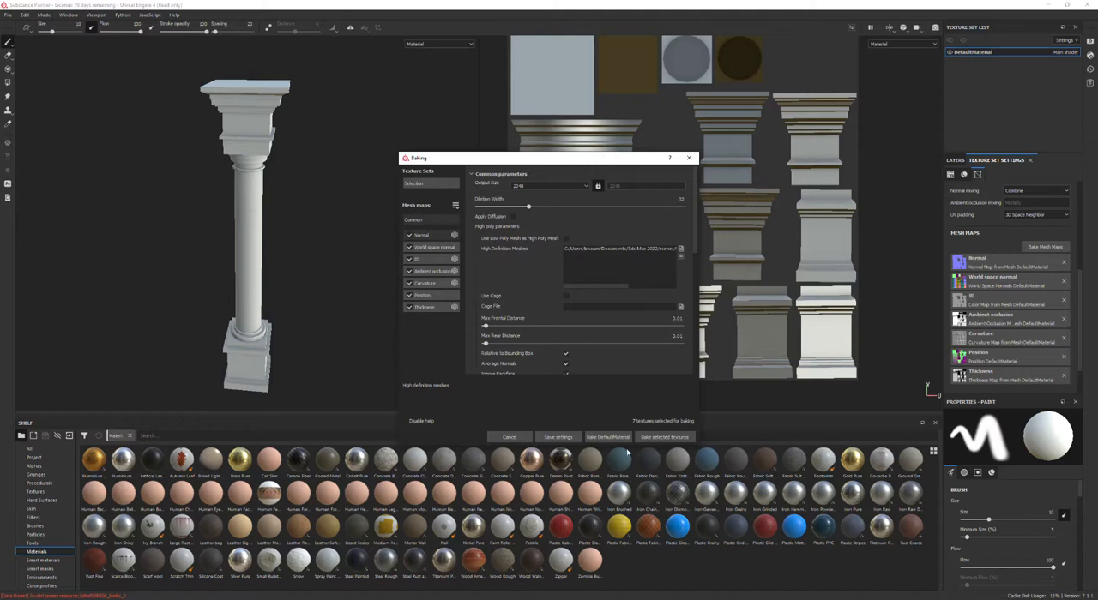
{"action": "left_click", "coordinate": [661, 437]}
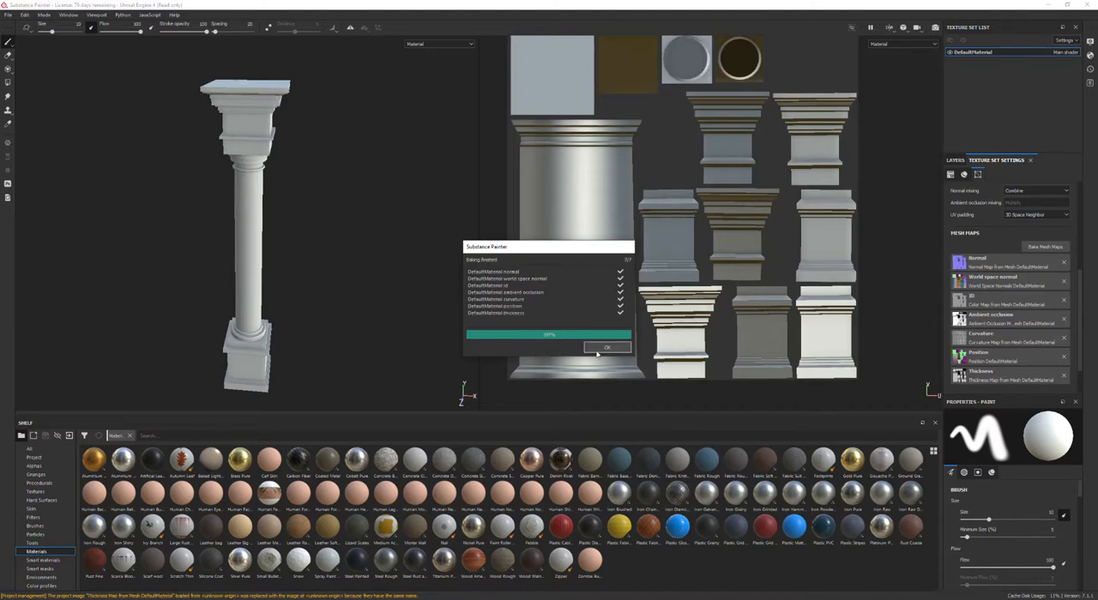
{"action": "left_click", "coordinate": [605, 347]}
Step: Apply the Concrete Bare material to the column as a new fill layer
{"action": "scroll", "coordinate": [307, 350], "scroll_direction": "up", "scroll_amount": 5}
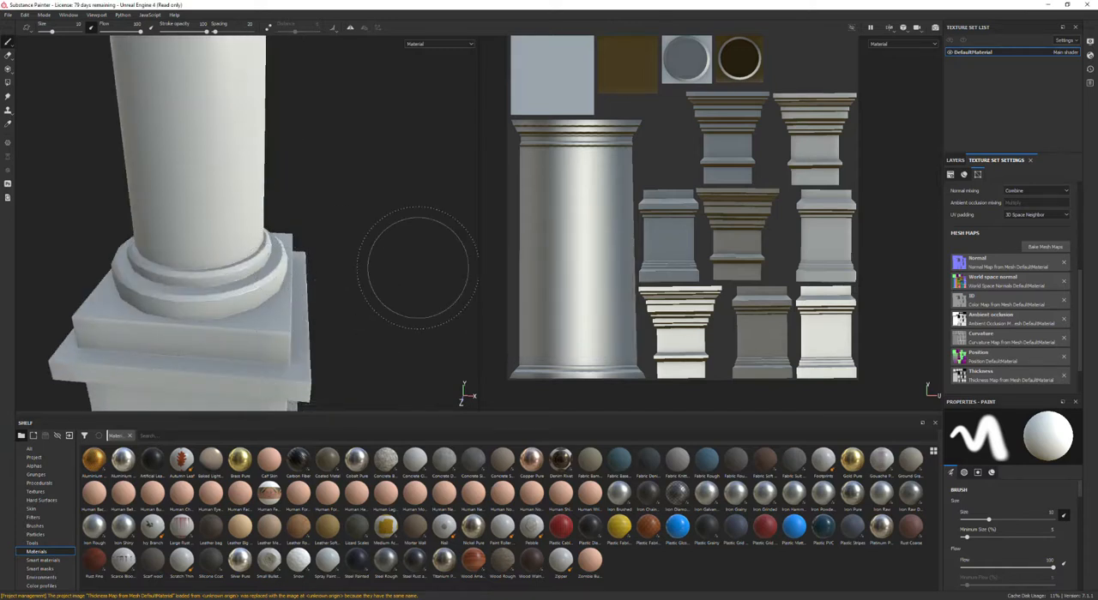
{"action": "scroll", "coordinate": [417, 268], "scroll_direction": "down", "scroll_amount": 10}
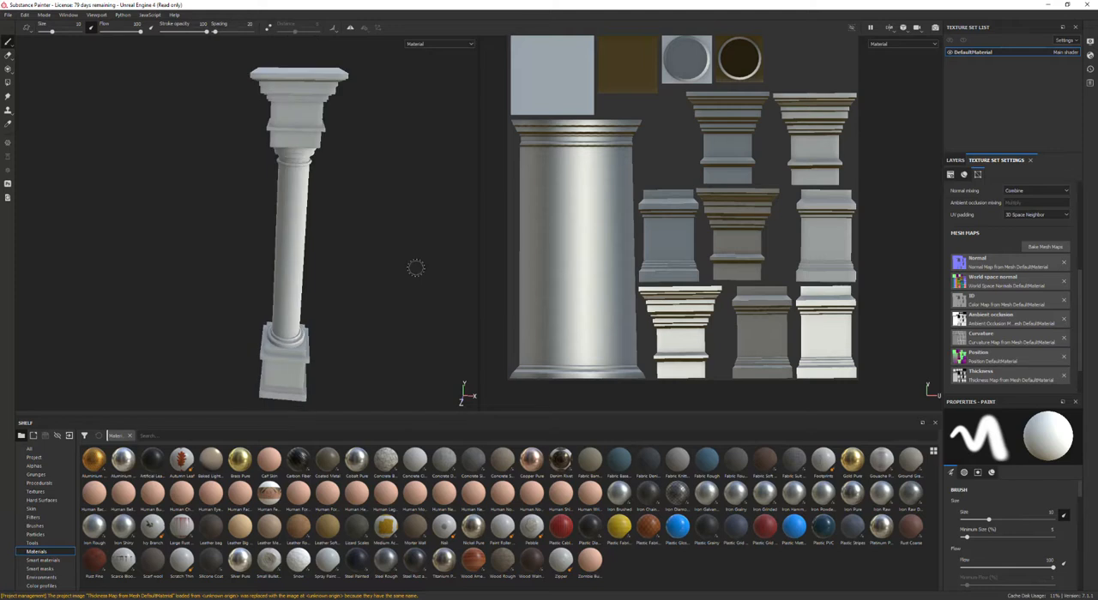
{"action": "scroll", "coordinate": [415, 267], "scroll_direction": "down", "scroll_amount": 3}
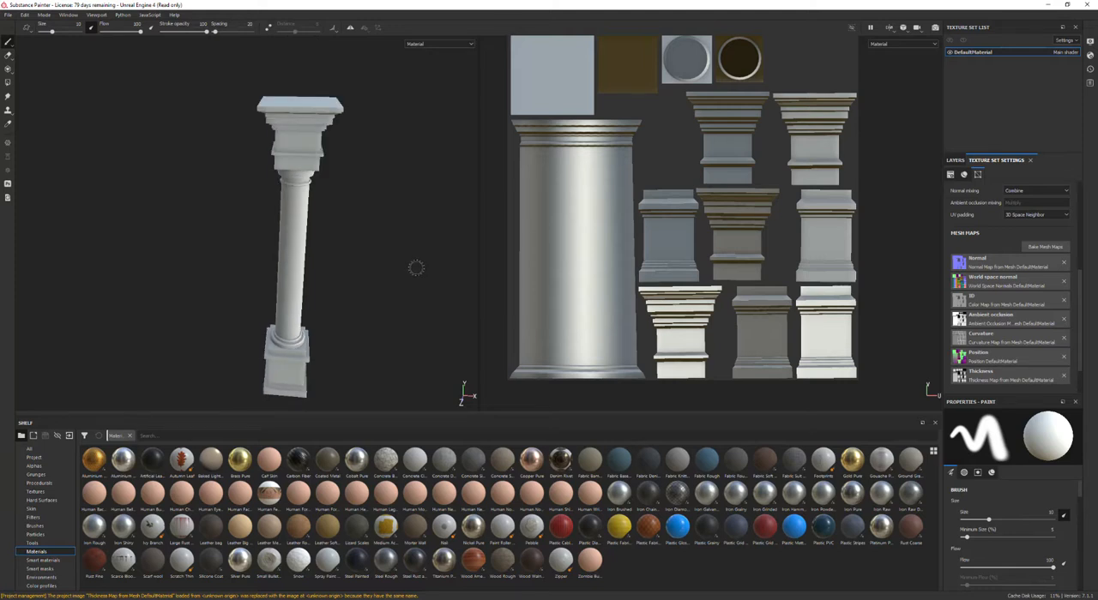
{"action": "left_click", "coordinate": [954, 161]}
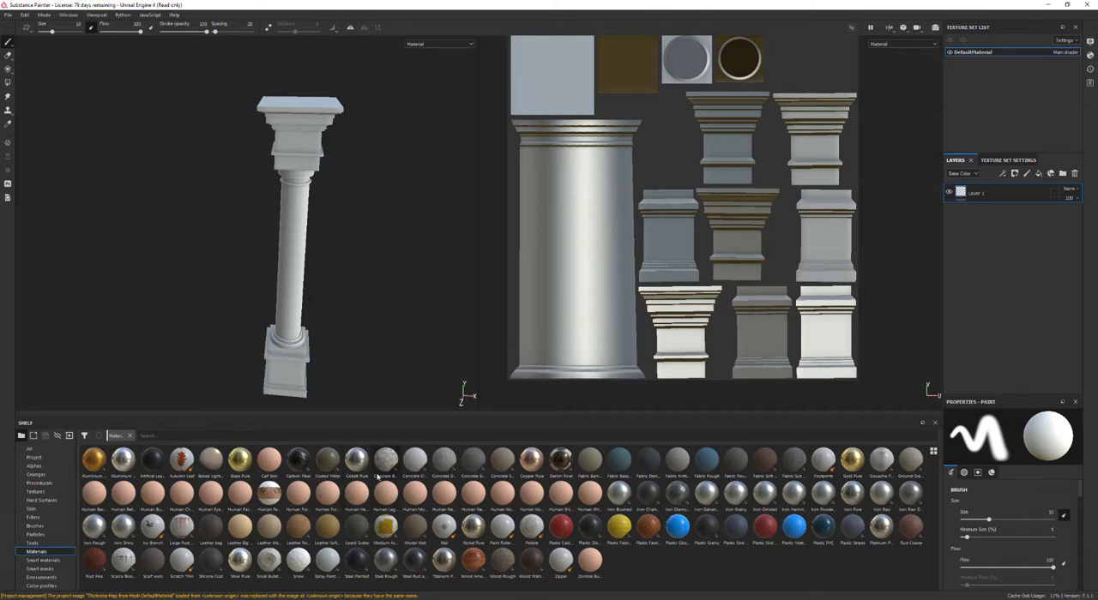
{"action": "left_click_drag", "start_coordinate": [385, 464], "coordinate": [1007, 185]}
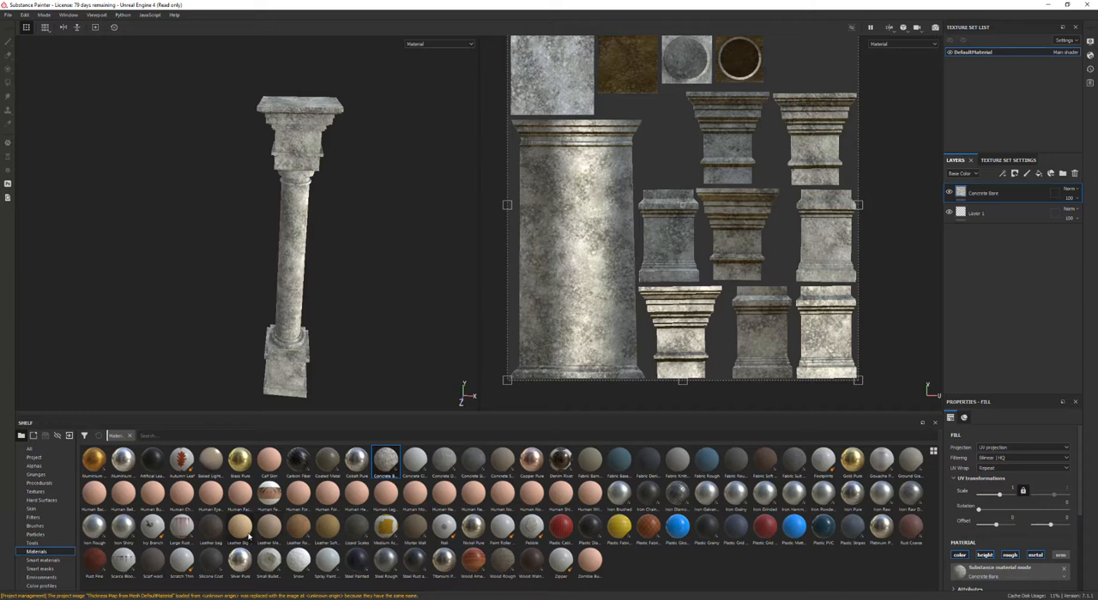
Step: Apply the Plastic Fabric Pyramid material as another fill layer on the column
{"action": "mouse_move", "coordinate": [248, 537]}
{"action": "mouse_move", "coordinate": [503, 566]}
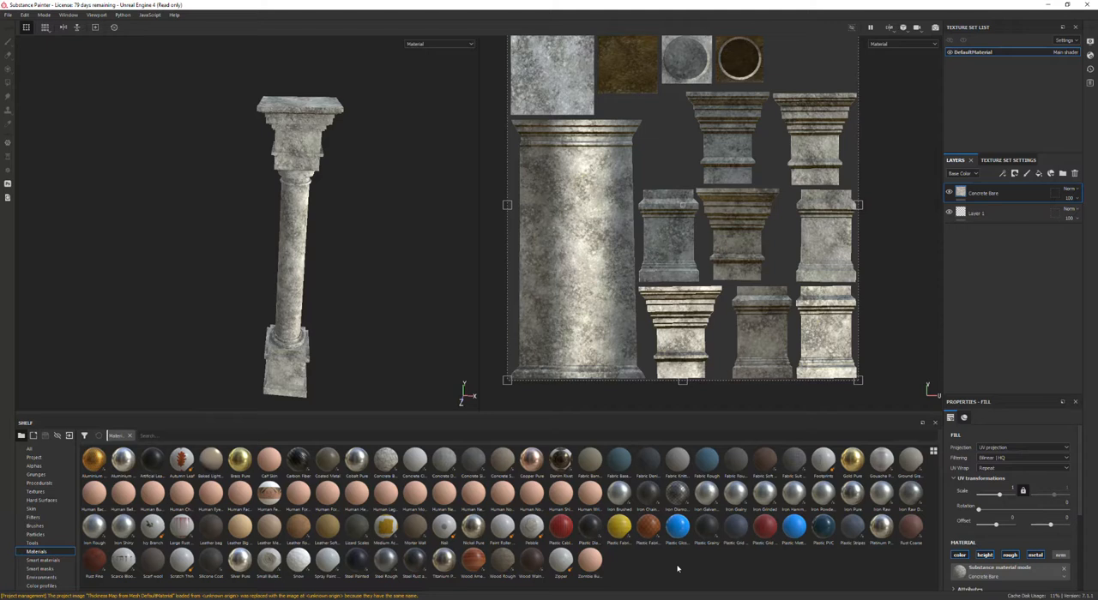
{"action": "left_click_drag", "start_coordinate": [648, 526], "coordinate": [982, 190]}
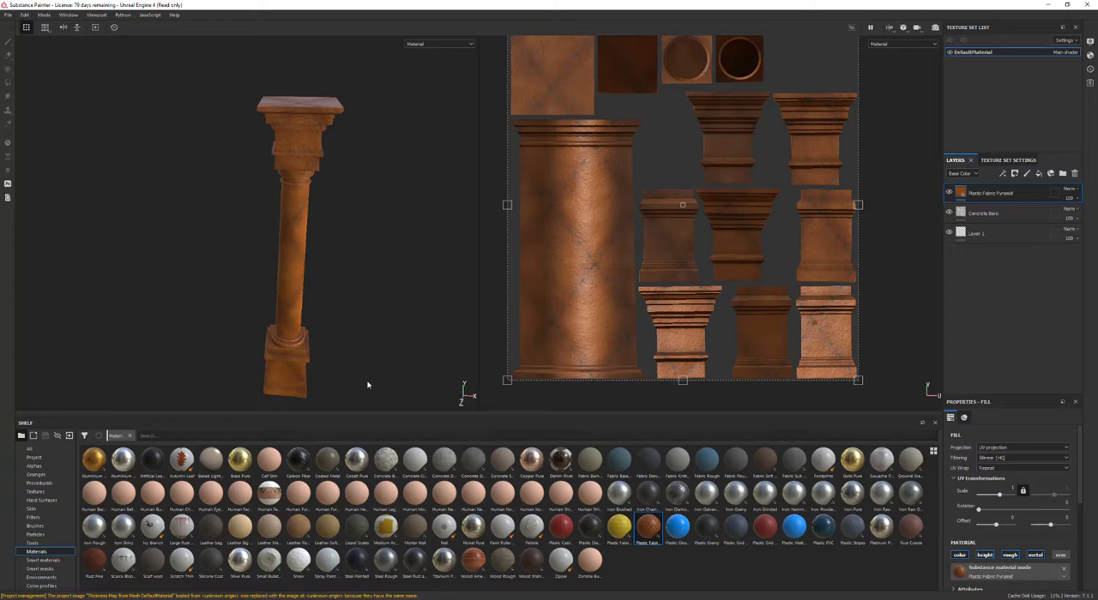
Step: Delete the two material fill layers from the layer stack
{"action": "scroll", "coordinate": [336, 302], "scroll_direction": "up", "scroll_amount": 5}
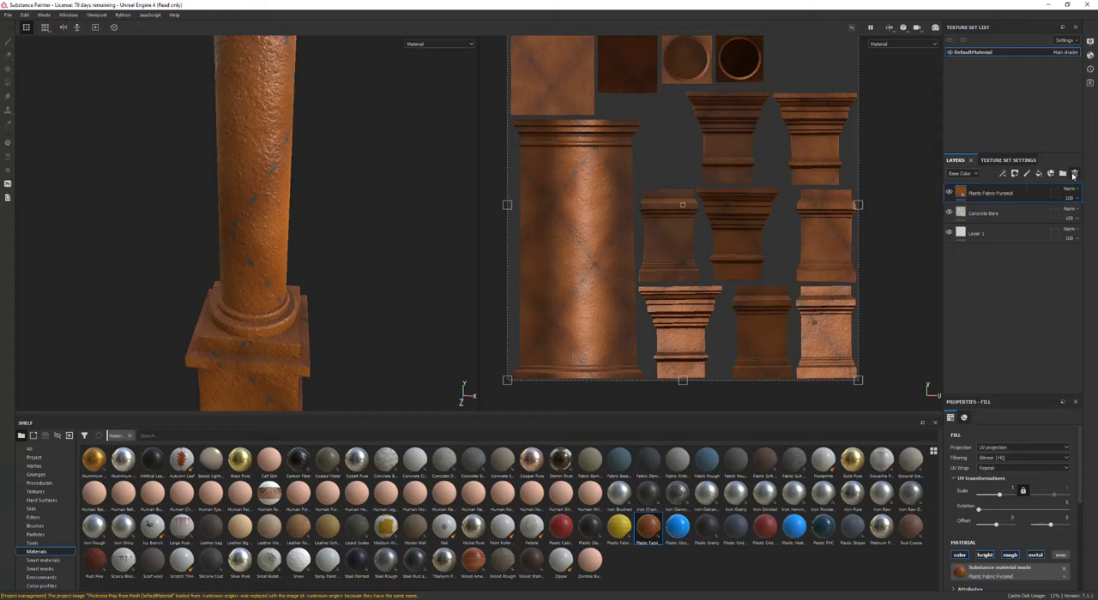
{"action": "left_click", "coordinate": [1073, 175]}
{"action": "left_click", "coordinate": [1072, 175]}
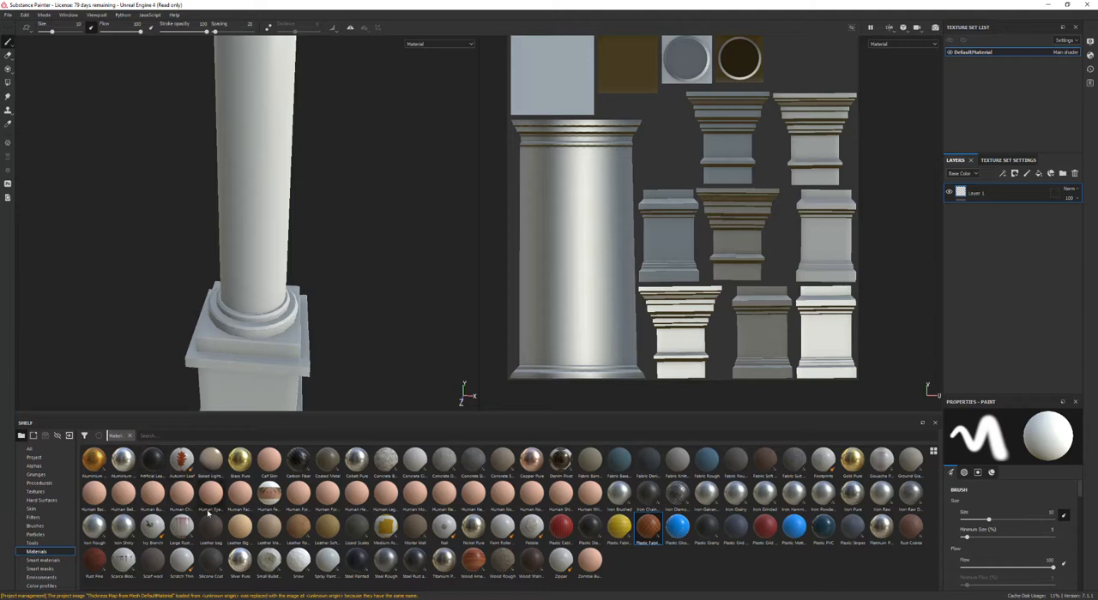
Step: Try the Creature Tongue smart material on the column, expand its layer folder, then delete it
{"action": "left_click", "coordinate": [40, 562]}
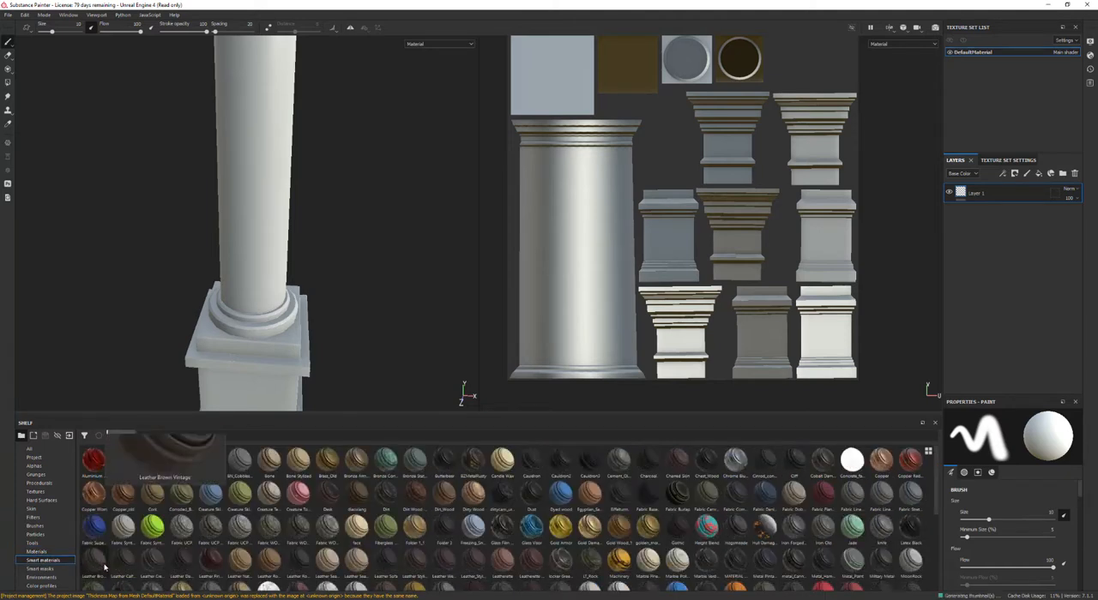
{"action": "left_click_drag", "start_coordinate": [297, 491], "coordinate": [1003, 187]}
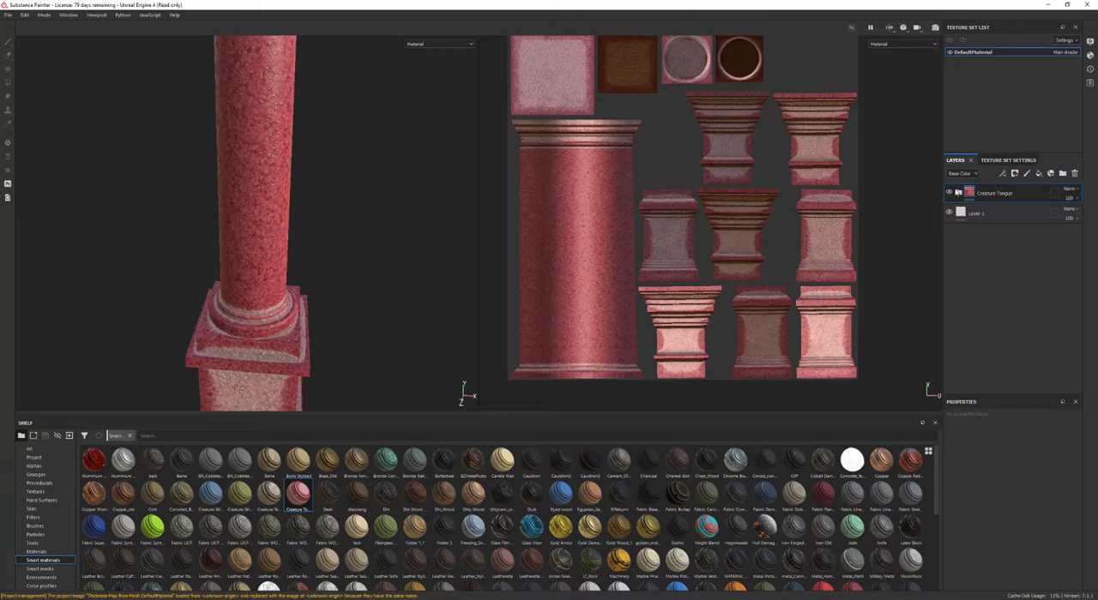
{"action": "left_click", "coordinate": [959, 194]}
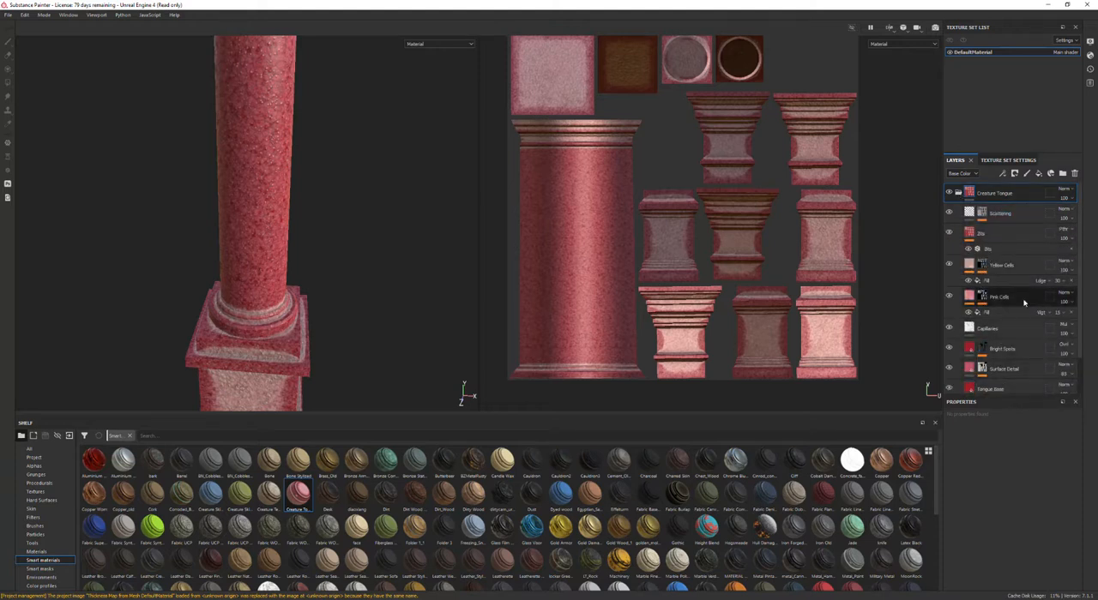
{"action": "left_click", "coordinate": [1074, 174]}
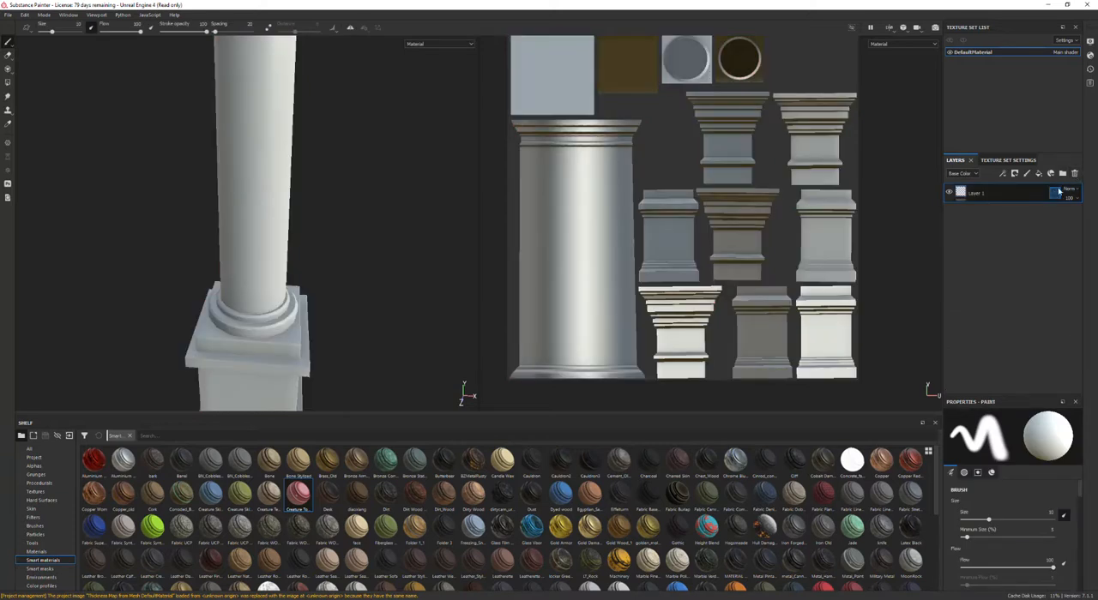
Step: Apply the Cement_Old_Rm smart material to the column and expand its folder to inspect its layers
{"action": "scroll", "coordinate": [393, 369], "scroll_direction": "down", "scroll_amount": 10}
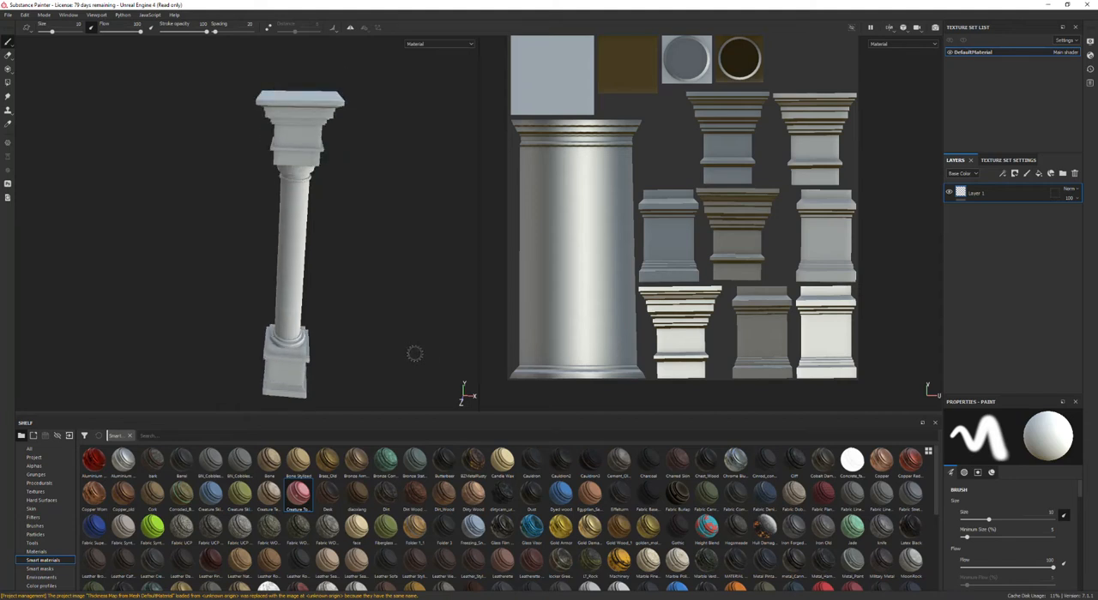
{"action": "left_click_drag", "start_coordinate": [616, 470], "coordinate": [991, 194]}
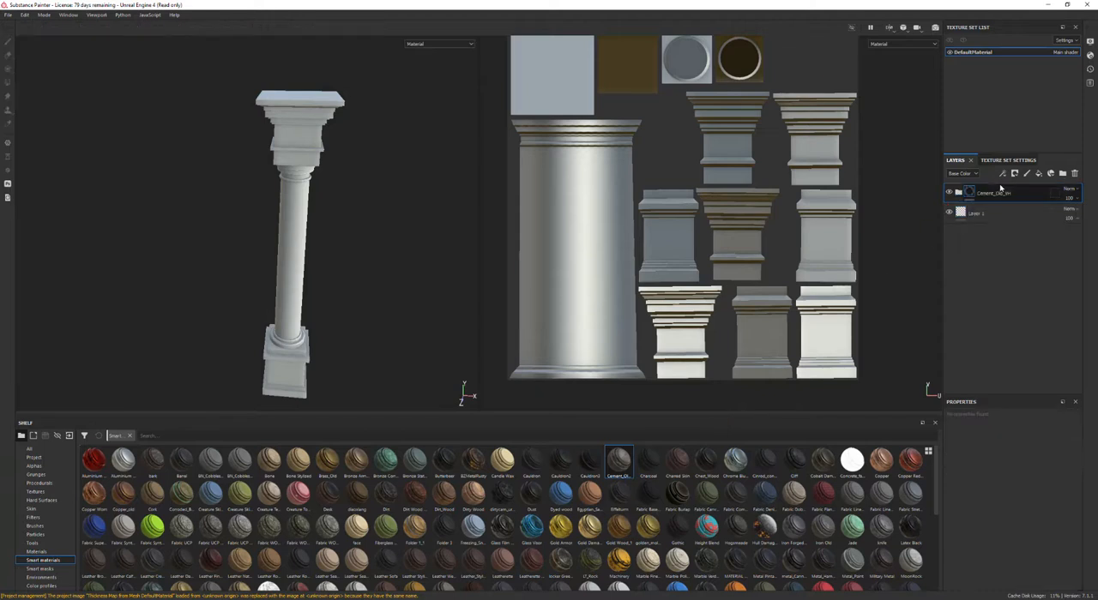
{"action": "left_click_drag", "start_coordinate": [411, 356], "coordinate": [439, 306], "text": "alt"}
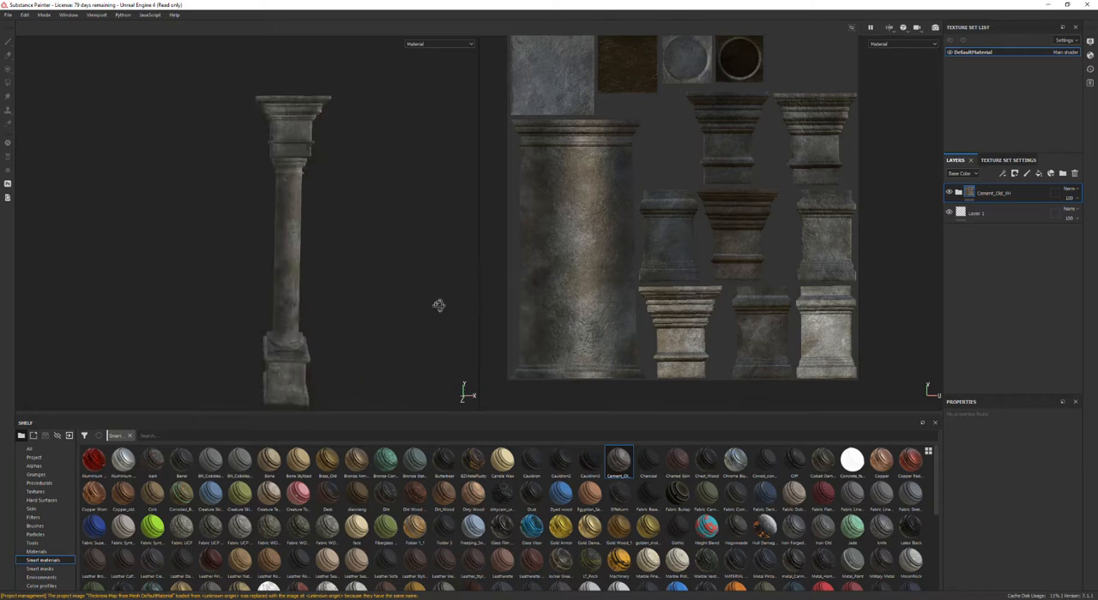
{"action": "left_click", "coordinate": [958, 193]}
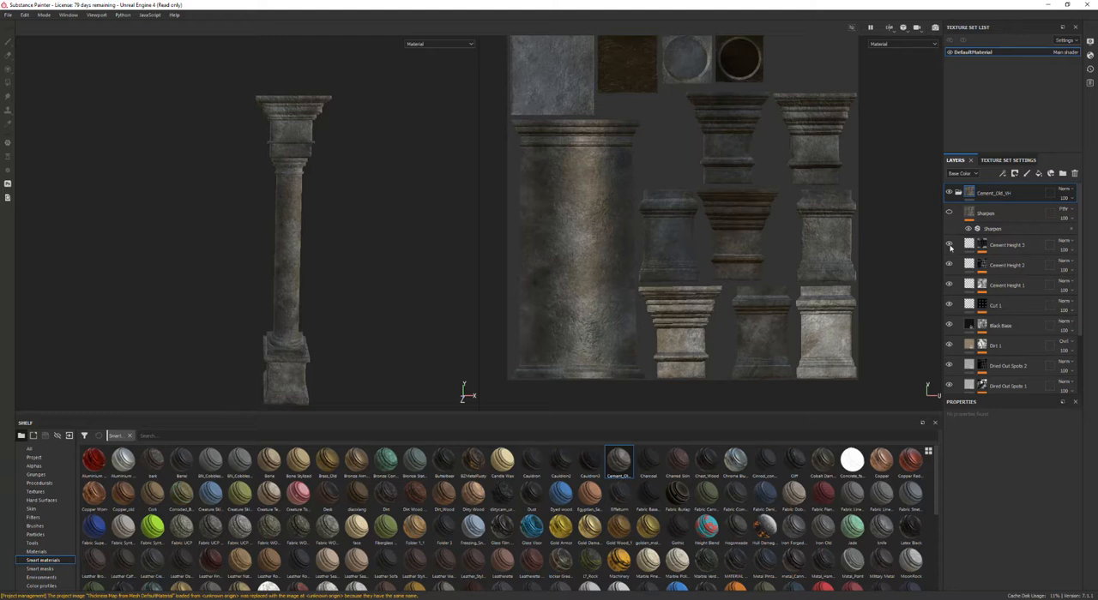
{"action": "left_click", "coordinate": [982, 246]}
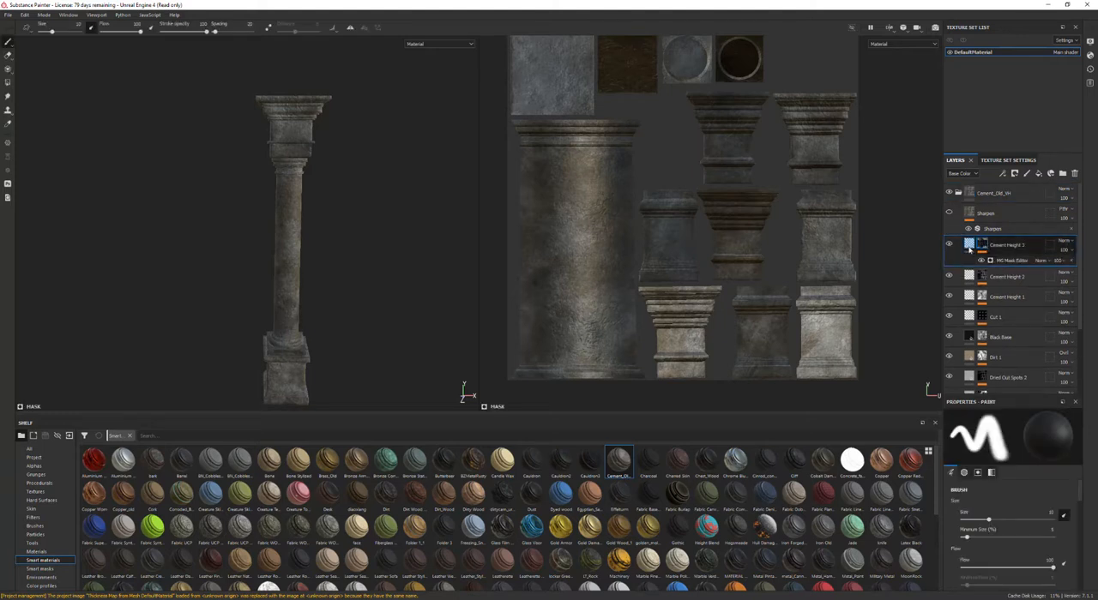
{"action": "left_click", "coordinate": [957, 194]}
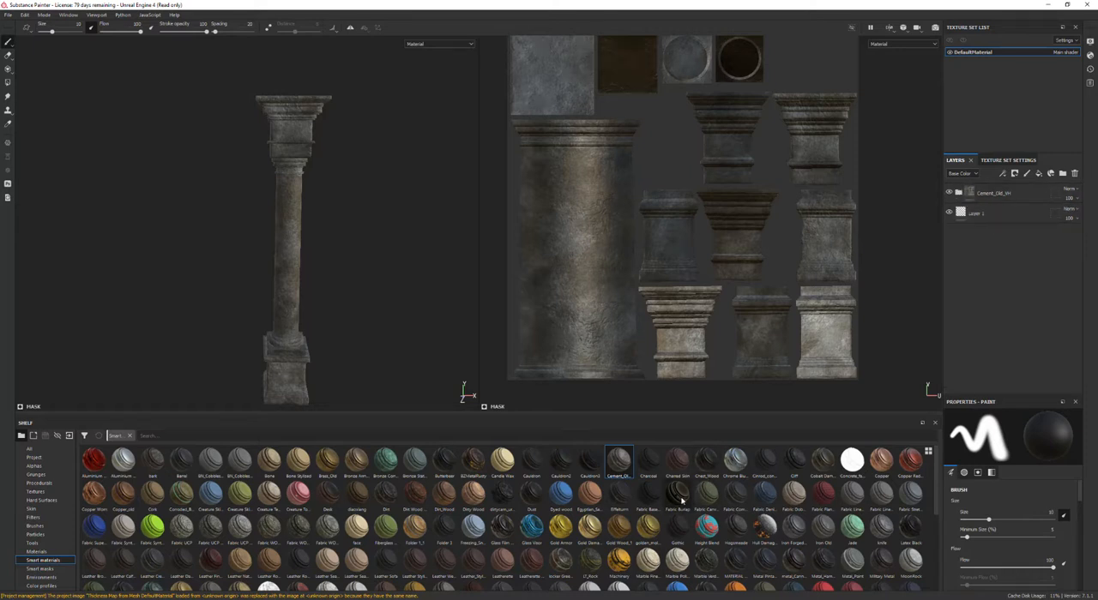
Step: Try the rock smart material on the column and delete its layer
{"action": "mouse_move", "coordinate": [489, 505]}
{"action": "scroll", "coordinate": [563, 533], "scroll_direction": "down", "scroll_amount": 10}
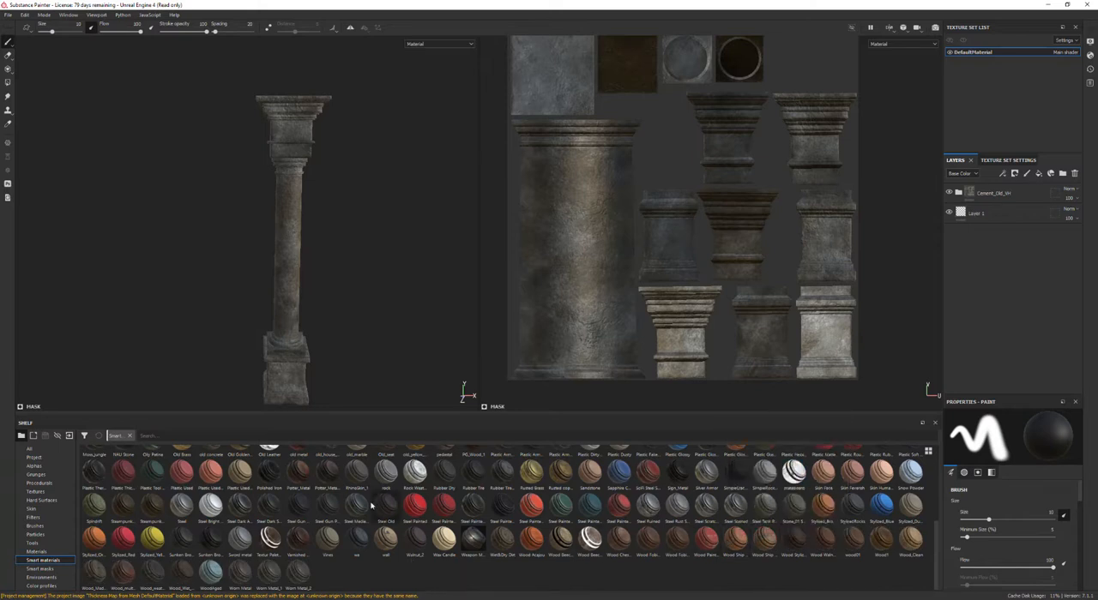
{"action": "mouse_move", "coordinate": [359, 476]}
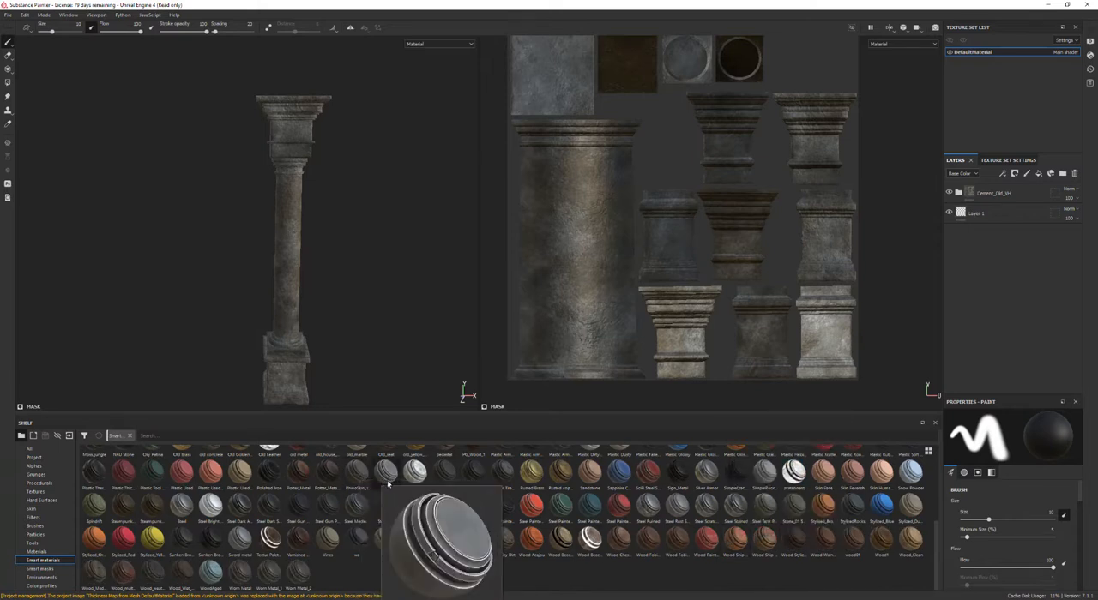
{"action": "left_click_drag", "start_coordinate": [385, 472], "coordinate": [997, 186]}
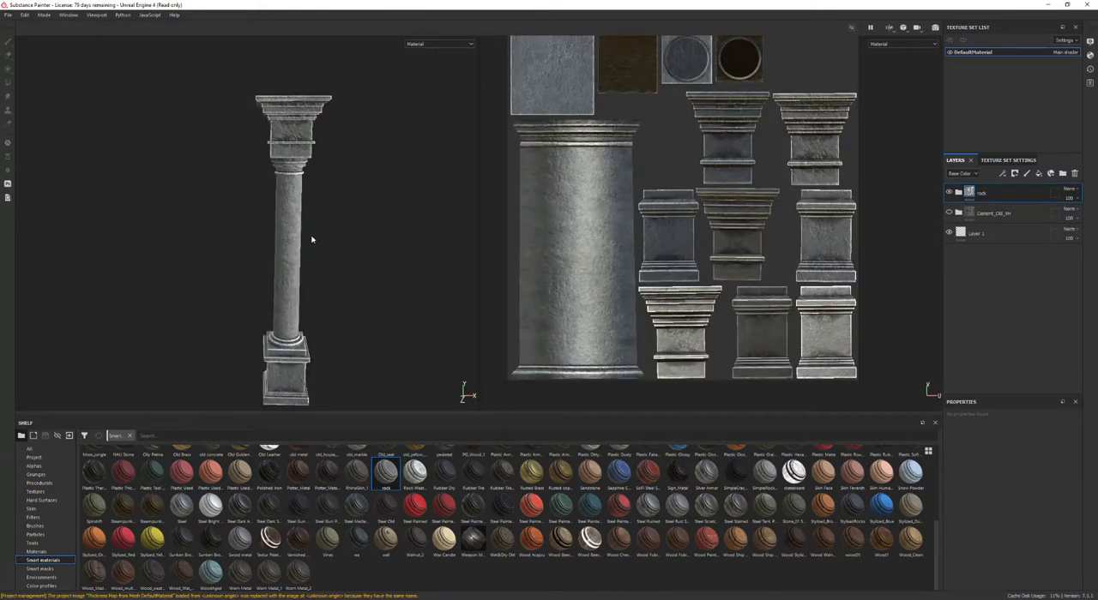
{"action": "scroll", "coordinate": [277, 369], "scroll_direction": "up", "scroll_amount": 8}
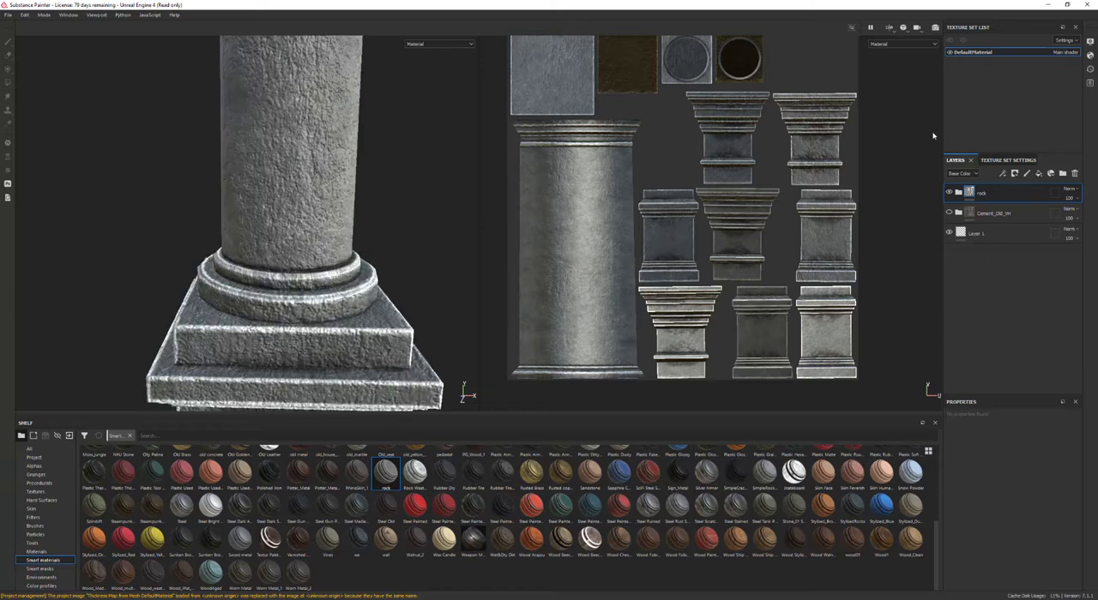
{"action": "key", "text": "Delete"}
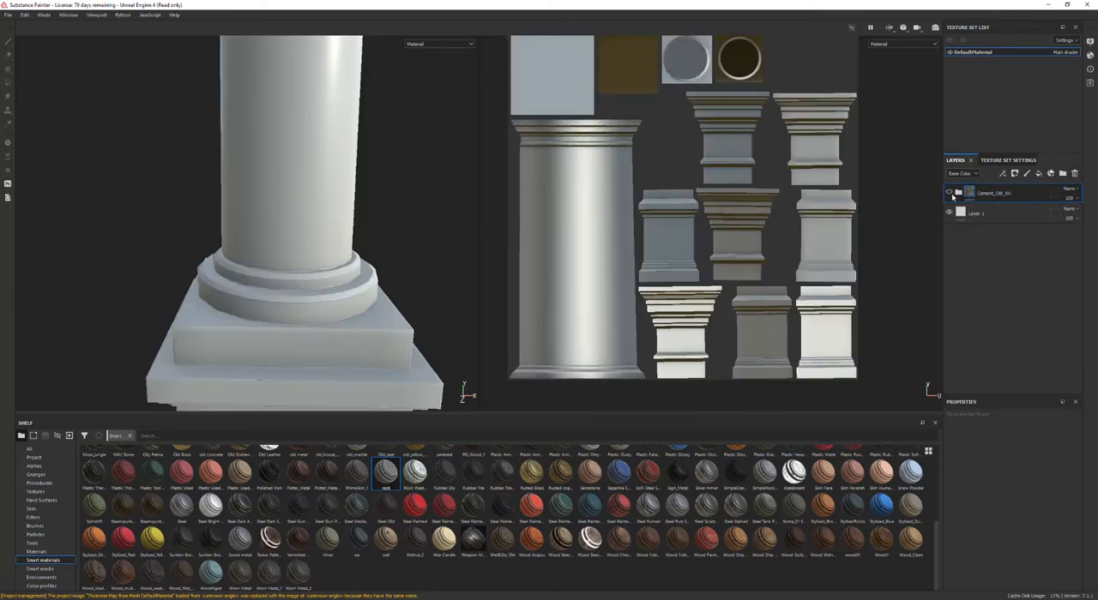
Step: Add the Sh_Cobblestone_1 smart material above the cement material and hide the Cement_Old_Rm layer
{"action": "left_click", "coordinate": [949, 192]}
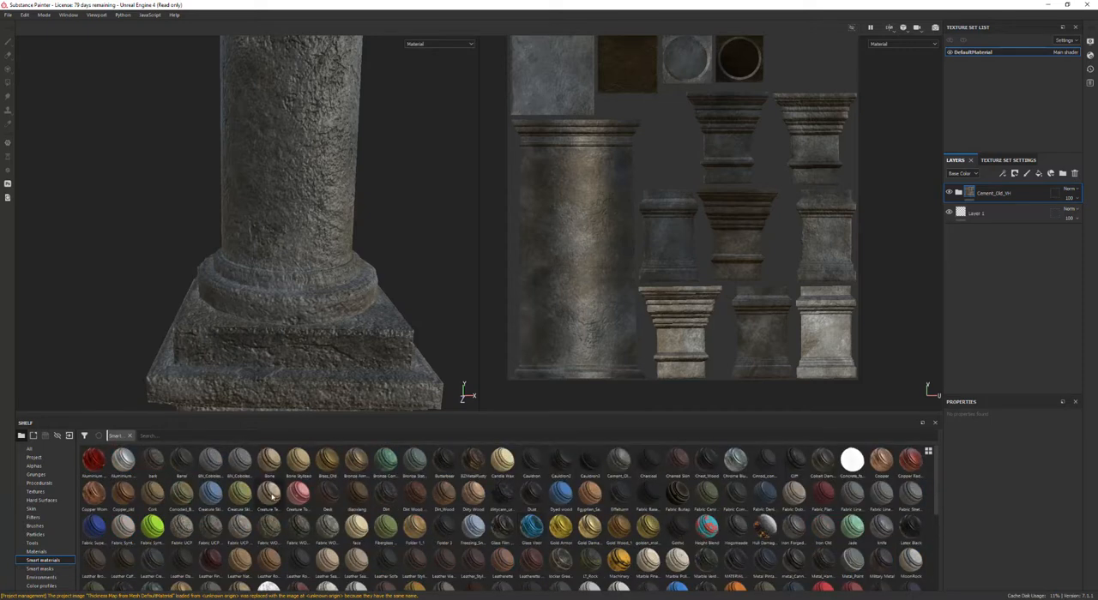
{"action": "left_click_drag", "start_coordinate": [240, 460], "coordinate": [1010, 194]}
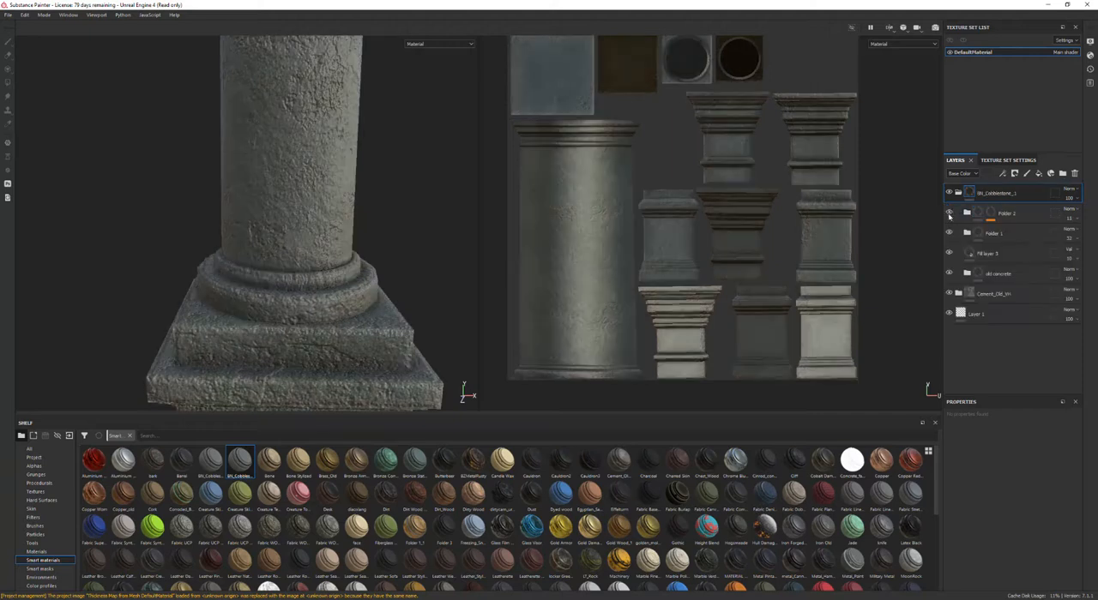
{"action": "left_click", "coordinate": [948, 293]}
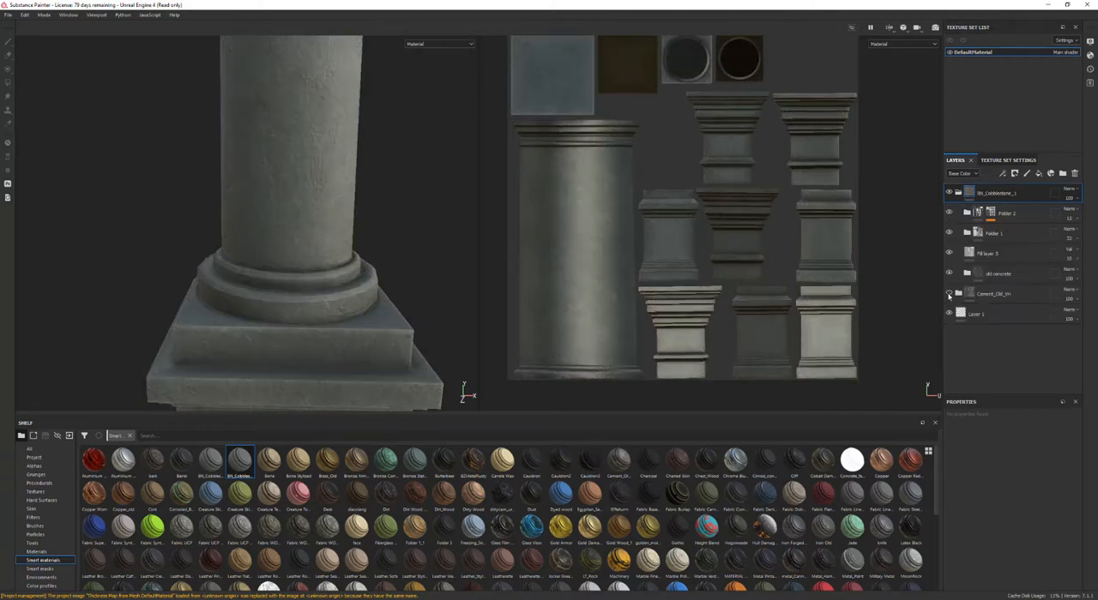
Step: Save the project as Splines_Columns in the 3ds Max 2022 scenes\Splines_Columns folder
{"action": "left_click_drag", "start_coordinate": [296, 285], "coordinate": [371, 238], "text": "alt"}
{"action": "left_click_drag", "start_coordinate": [418, 153], "coordinate": [435, 273], "text": "alt"}
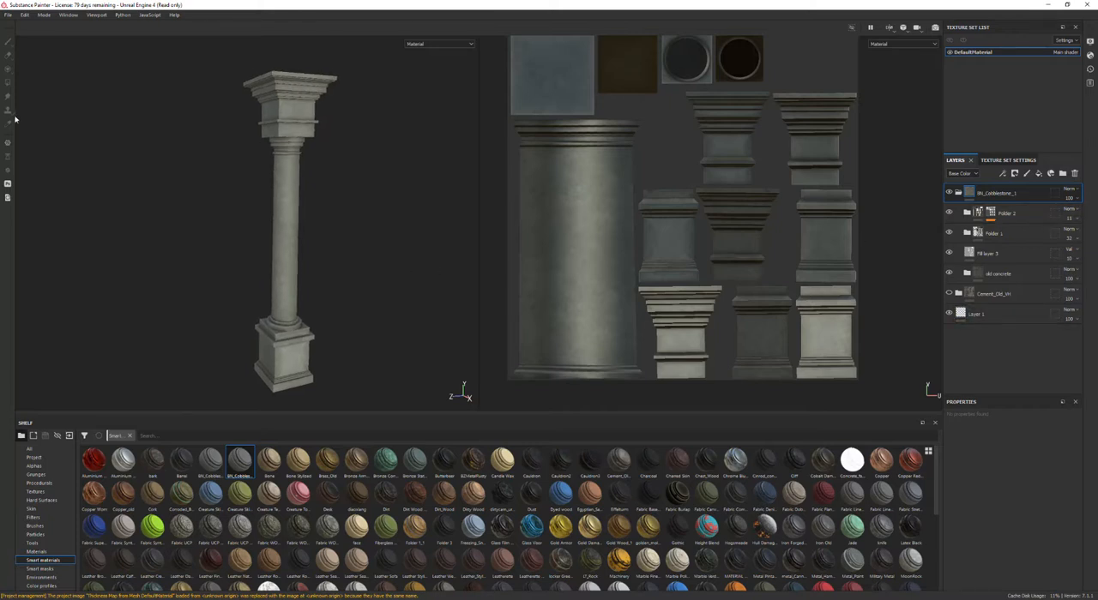
{"action": "left_click", "coordinate": [11, 17]}
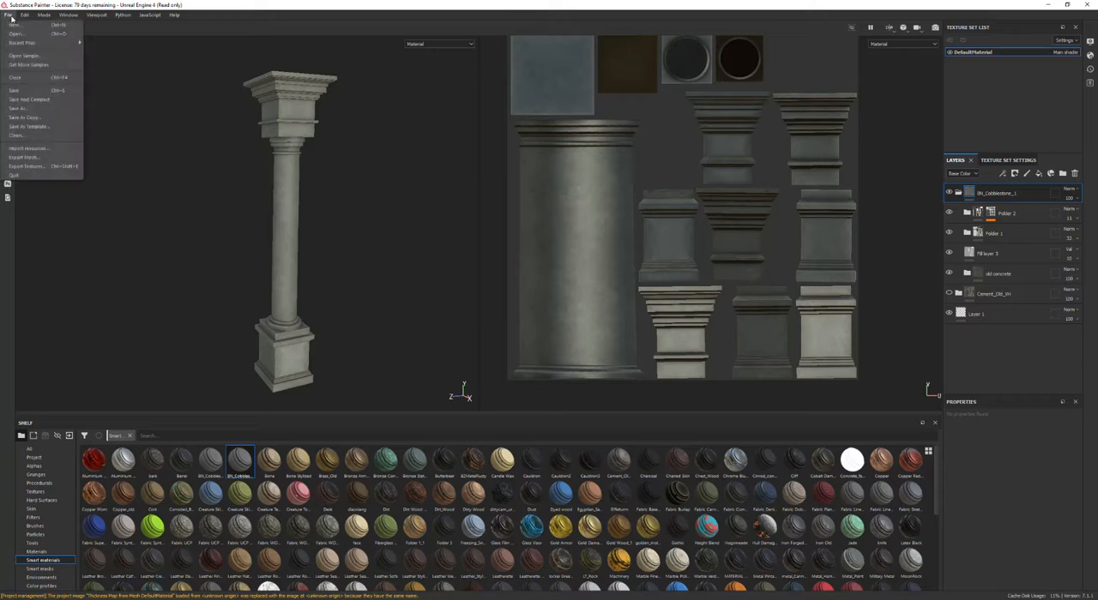
{"action": "left_click", "coordinate": [10, 93]}
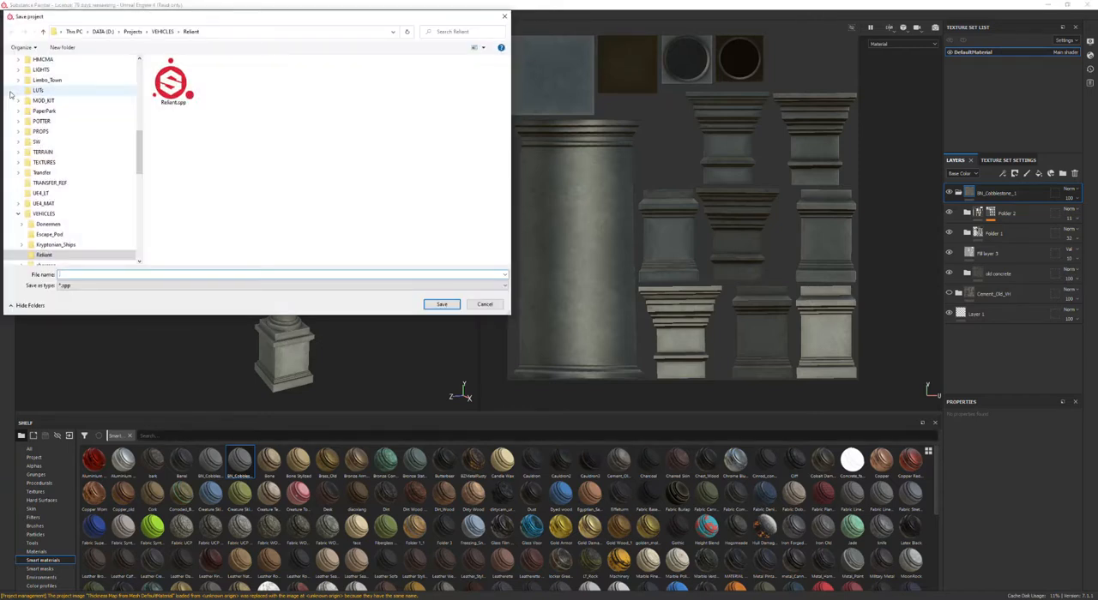
{"action": "key", "text": "ctrl+v"}
{"action": "key", "text": "Return"}
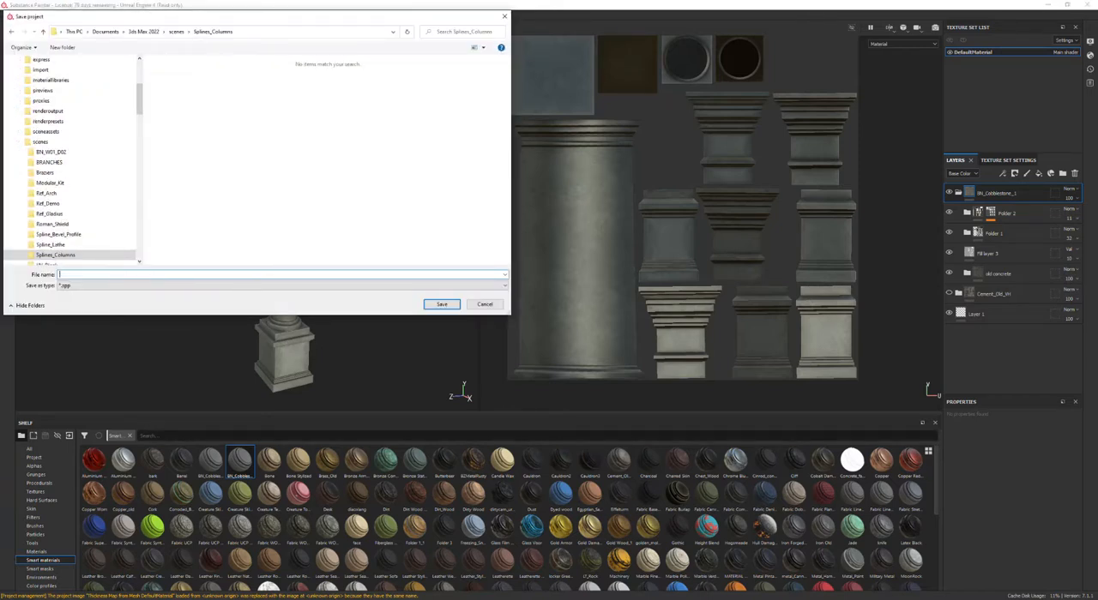
{"action": "type", "text": "C:\\Users\\bnaum\\Documents\\3ds Max 2022\\scenes\\Splines_Columns"}
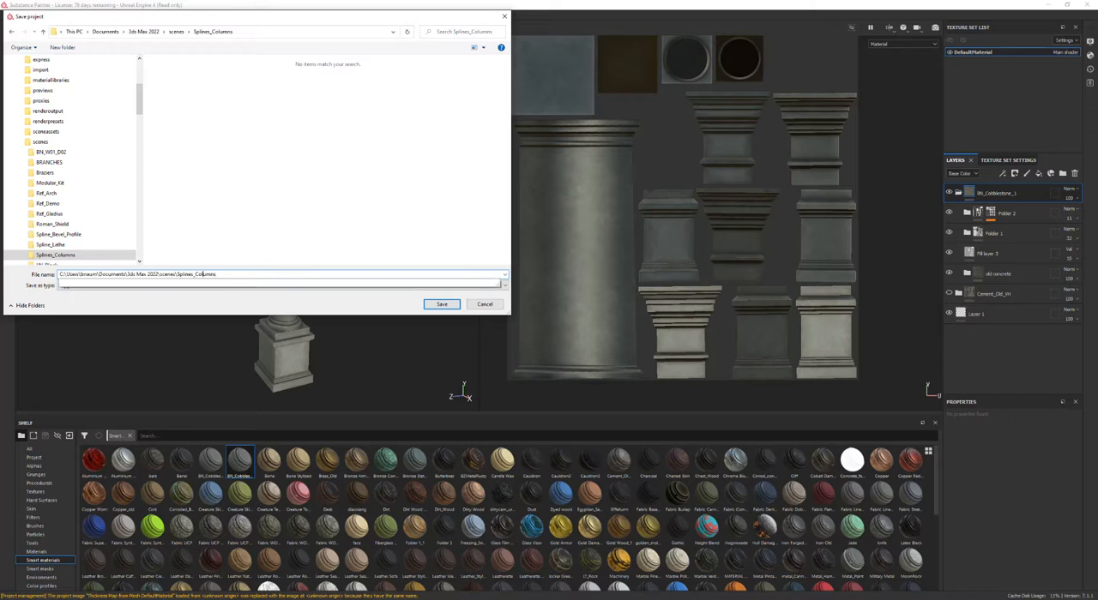
{"action": "key", "text": "shift+Home"}
{"action": "key", "text": "BackSpace"}
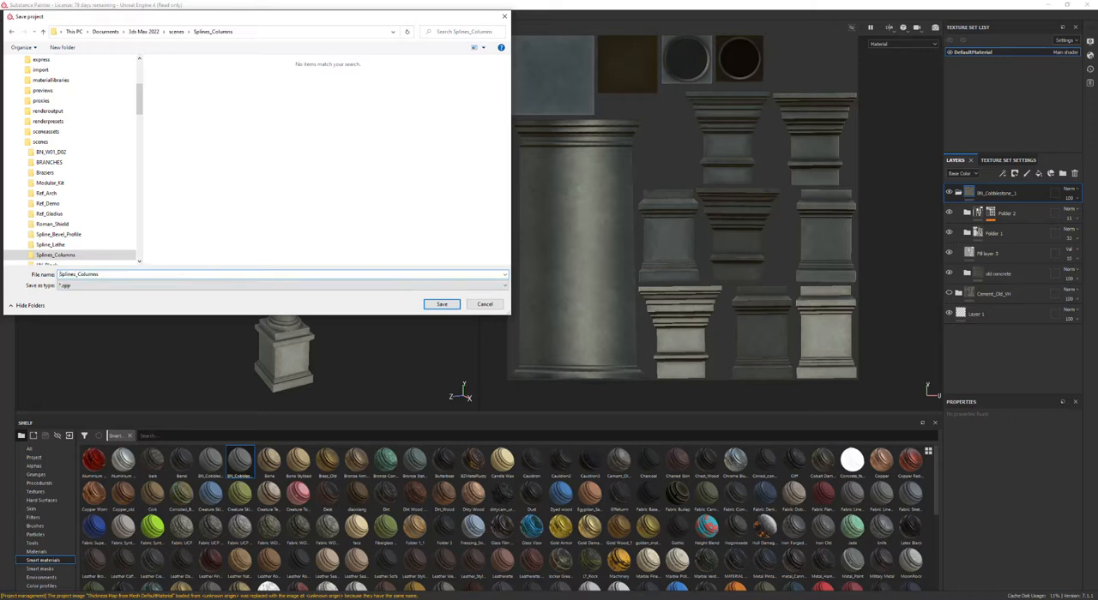
{"action": "key", "text": "Return"}
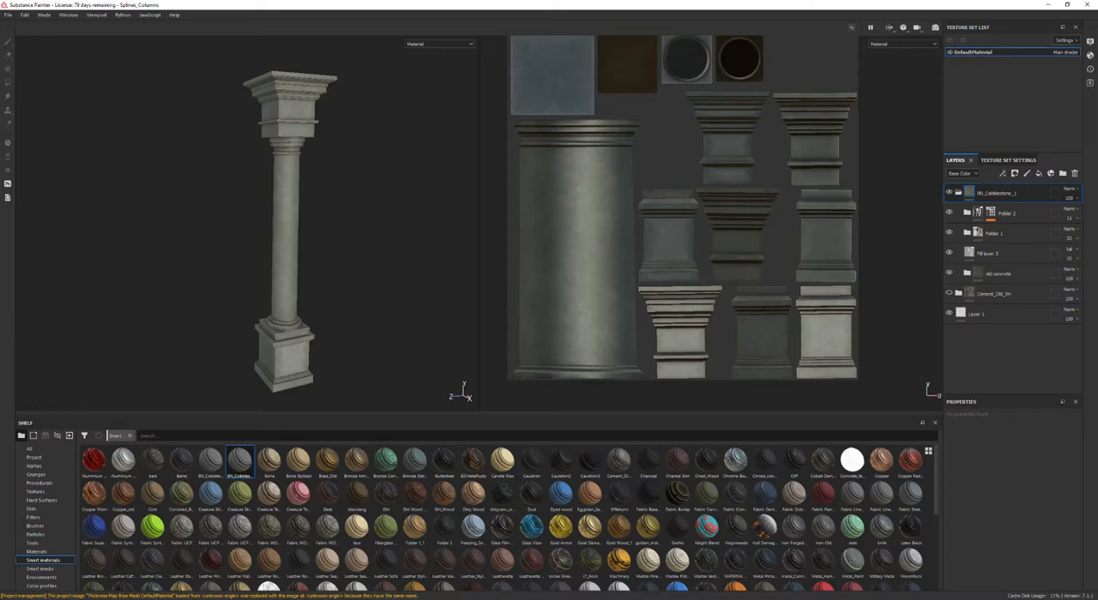
Step: Export the textures to the Splines_Columns folder as png using the Unreal Engine 4 (Packed) output template
{"action": "left_click", "coordinate": [8, 15]}
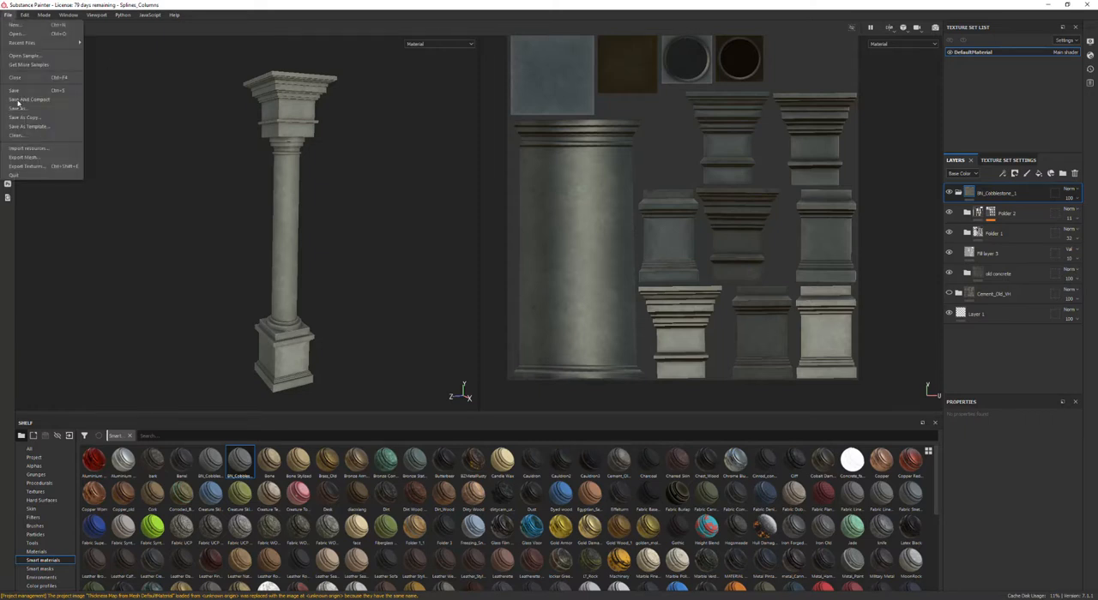
{"action": "left_click", "coordinate": [25, 168]}
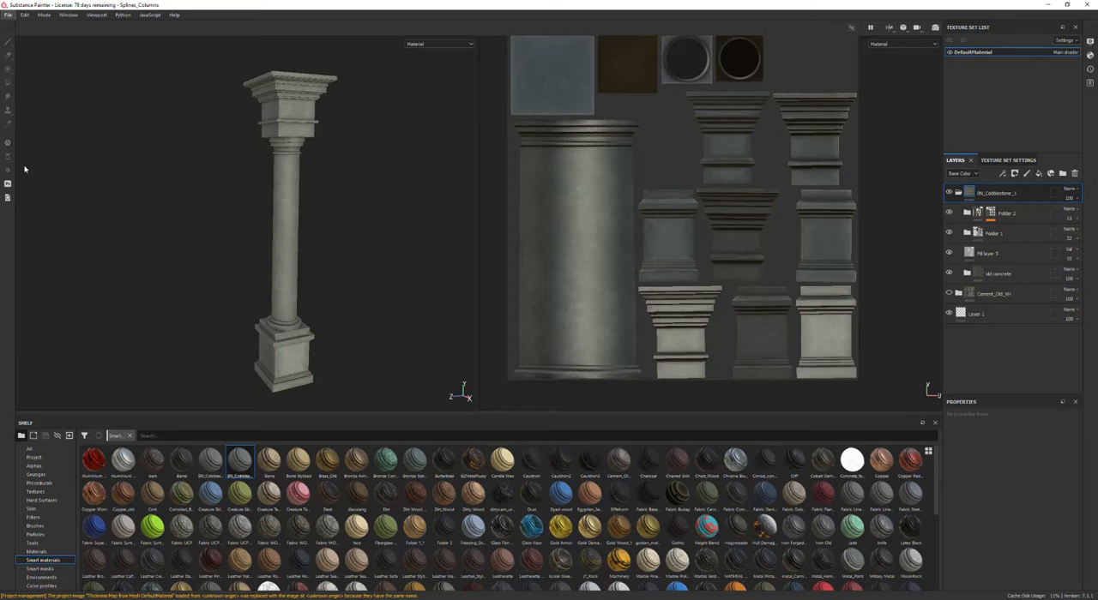
{"action": "left_click", "coordinate": [709, 196]}
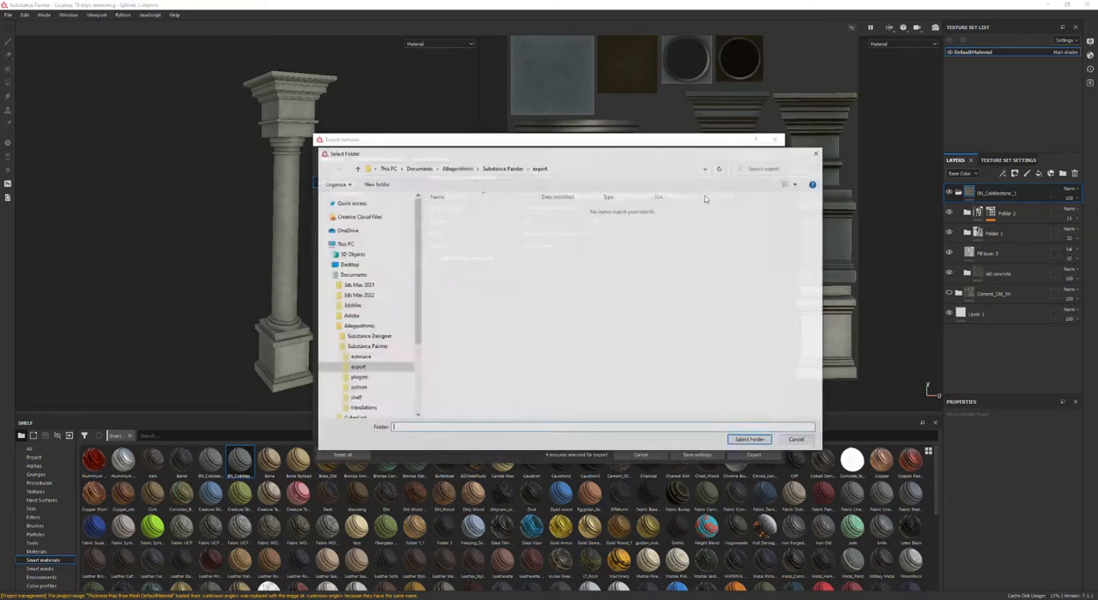
{"action": "key", "text": "Return"}
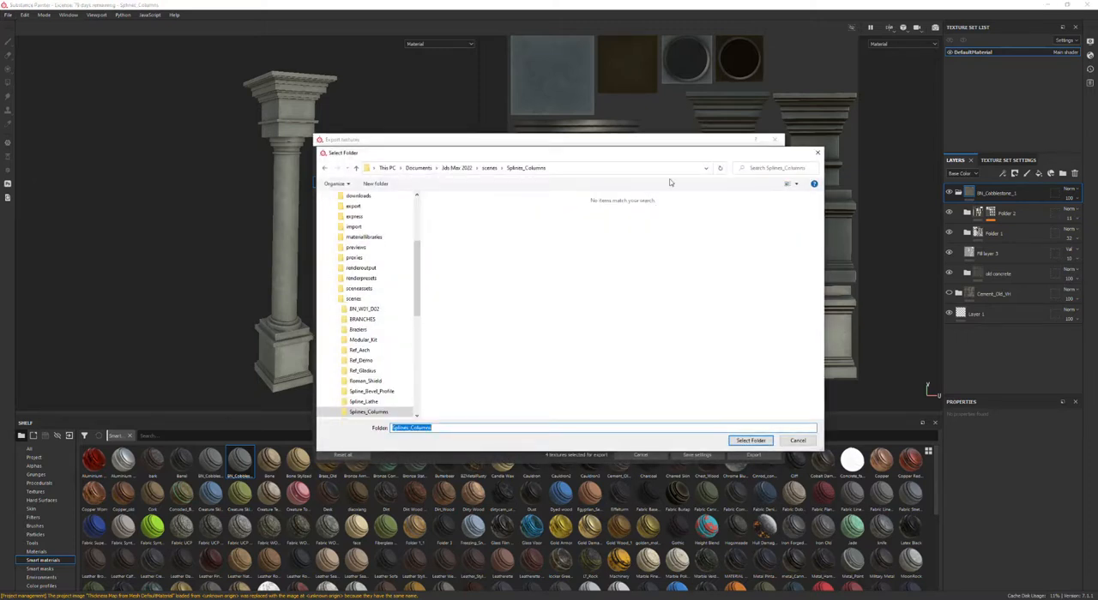
{"action": "left_click", "coordinate": [762, 440]}
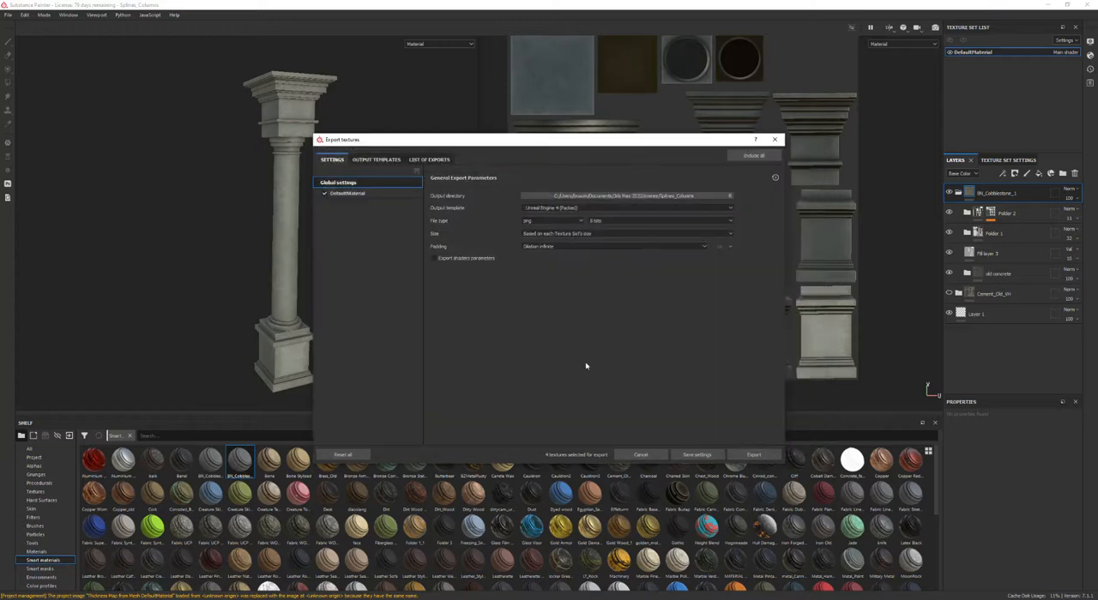
{"action": "left_click", "coordinate": [578, 208]}
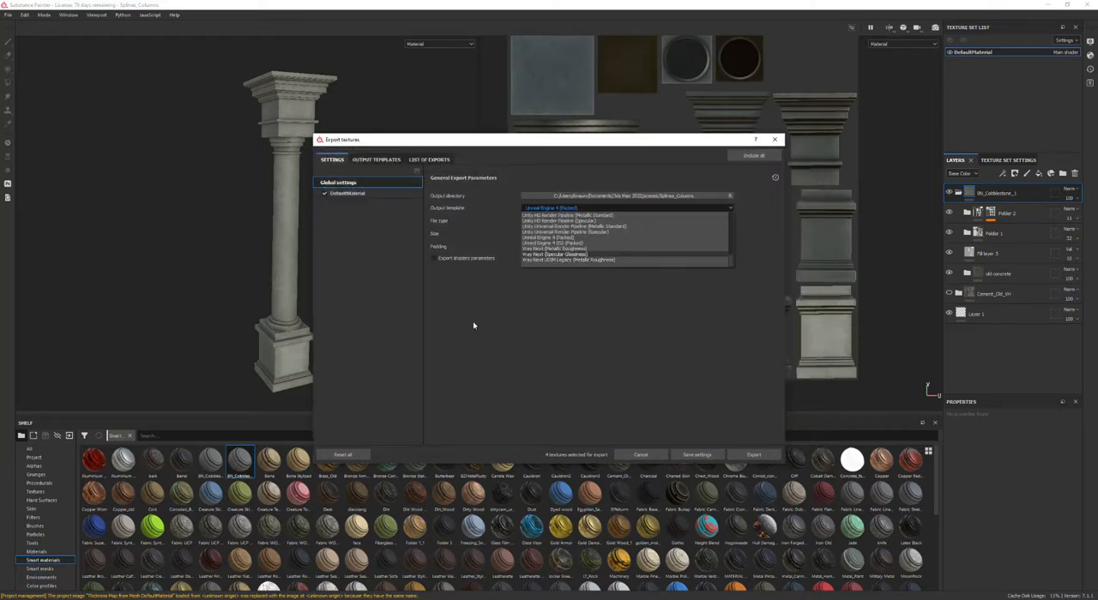
{"action": "left_click", "coordinate": [556, 238]}
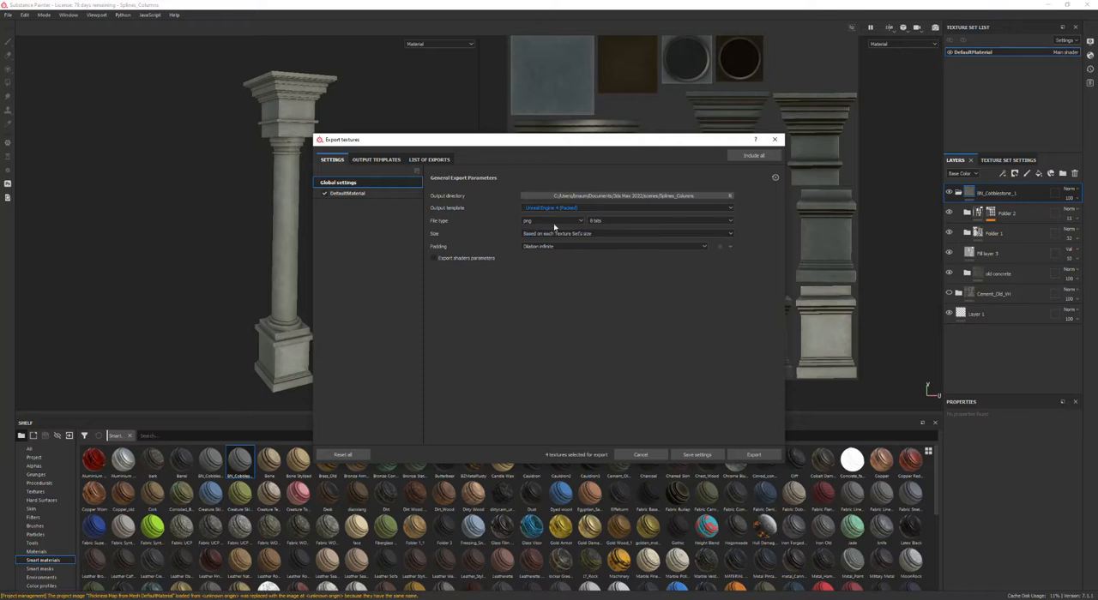
{"action": "left_click", "coordinate": [753, 458]}
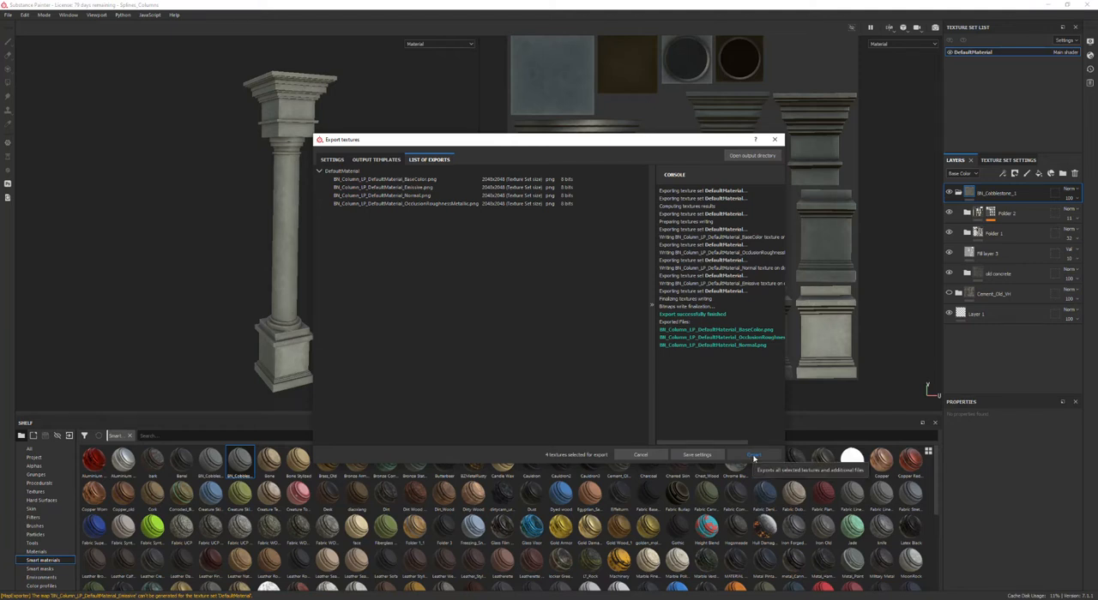
{"action": "left_click", "coordinate": [774, 139]}
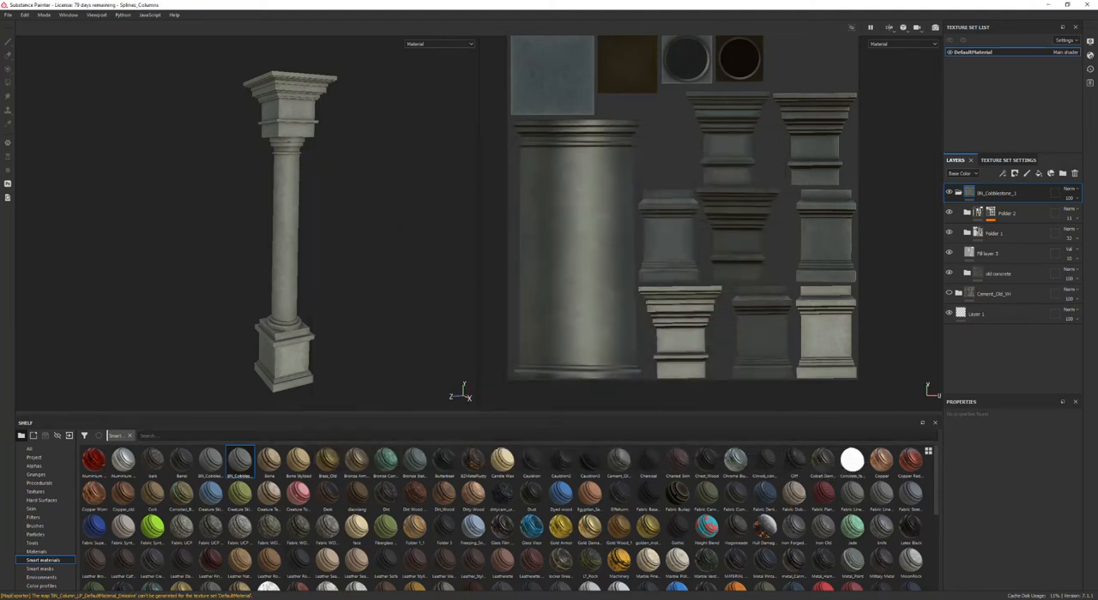
Step: Switch to the Splines_Columns folder in File Explorer, enlarge the window, sort files by type and show large icons
{"action": "key", "text": "alt+Tab"}
{"action": "left_click_drag", "start_coordinate": [1006, 17], "coordinate": [577, 85]}
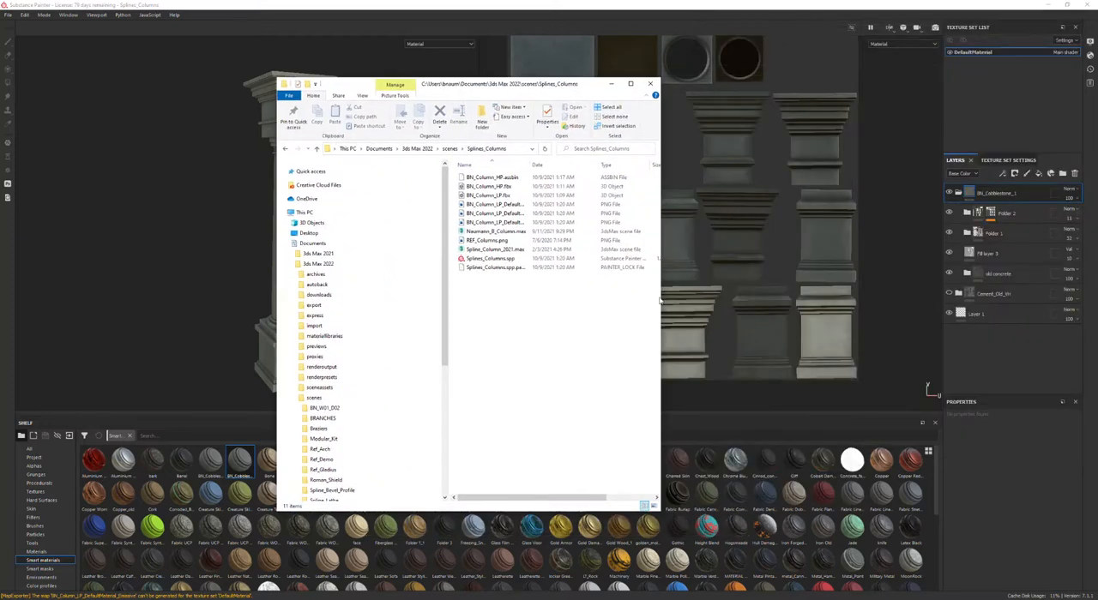
{"action": "left_click_drag", "start_coordinate": [661, 300], "coordinate": [839, 301]}
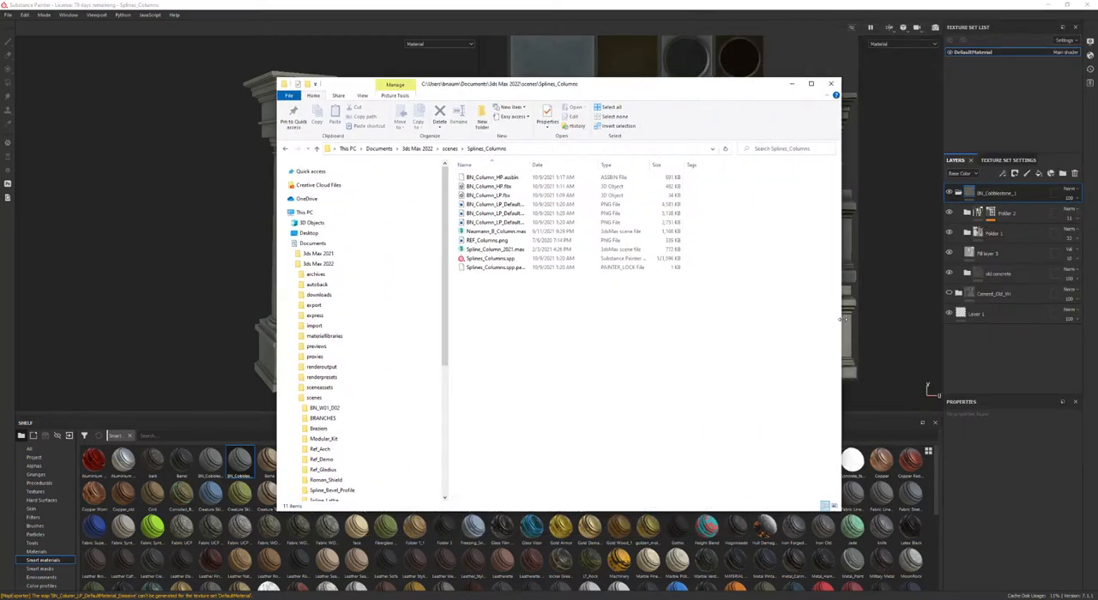
{"action": "left_click", "coordinate": [607, 165]}
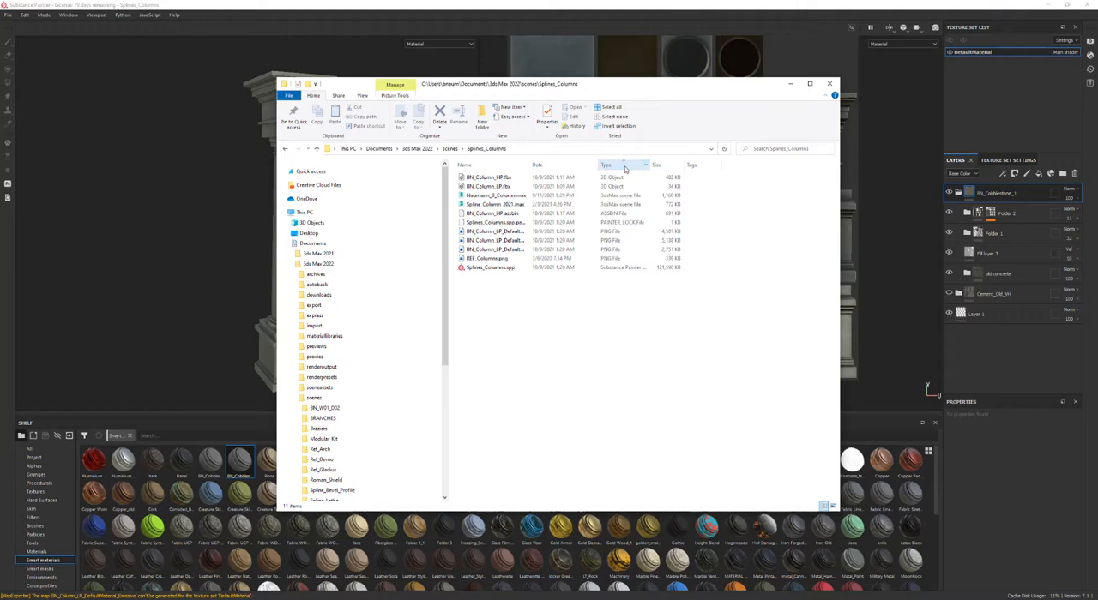
{"action": "right_click", "coordinate": [532, 309]}
{"action": "mouse_move", "coordinate": [566, 314]}
{"action": "left_click", "coordinate": [657, 325]}
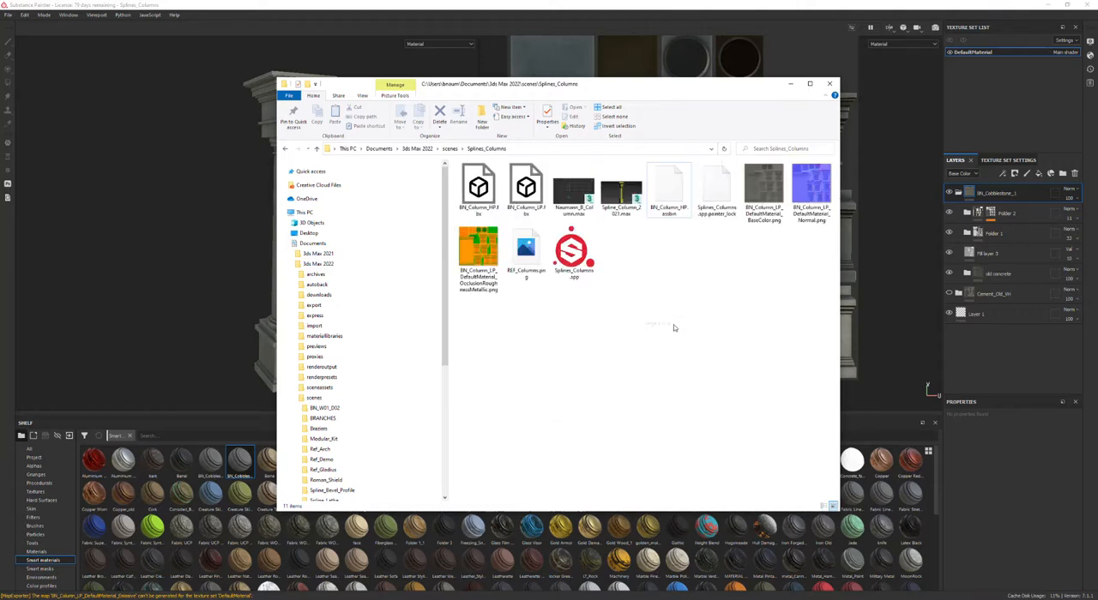
Step: Preview the exported BaseColor and OcclusionRoughnessMetallic textures in the photo viewer
{"action": "left_click", "coordinate": [766, 199]}
{"action": "double_click", "coordinate": [766, 199]}
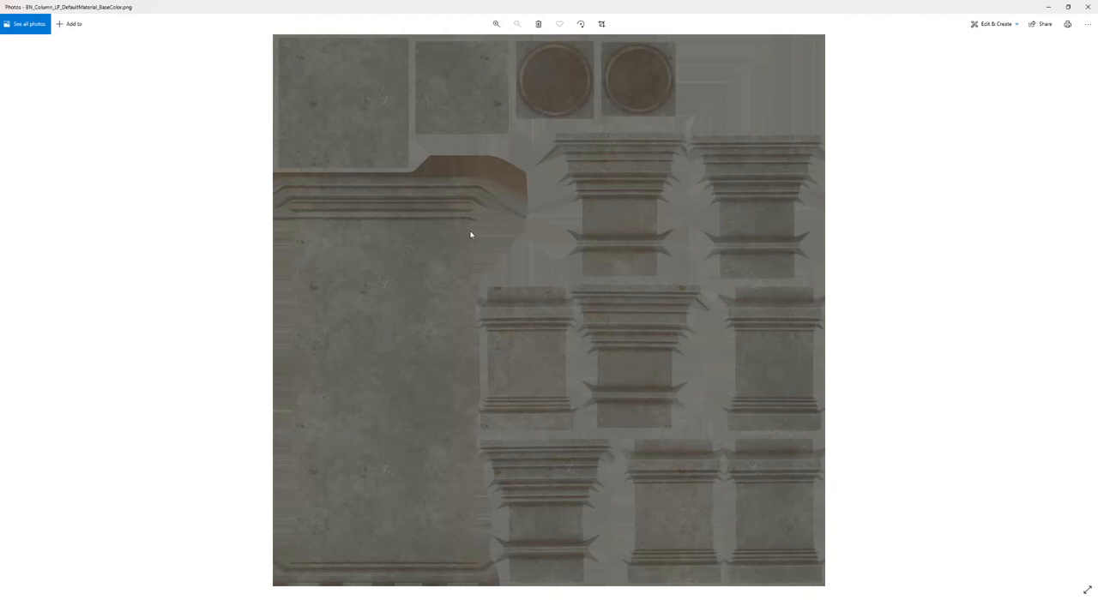
{"action": "key", "text": "Right"}
{"action": "key", "text": "Right"}
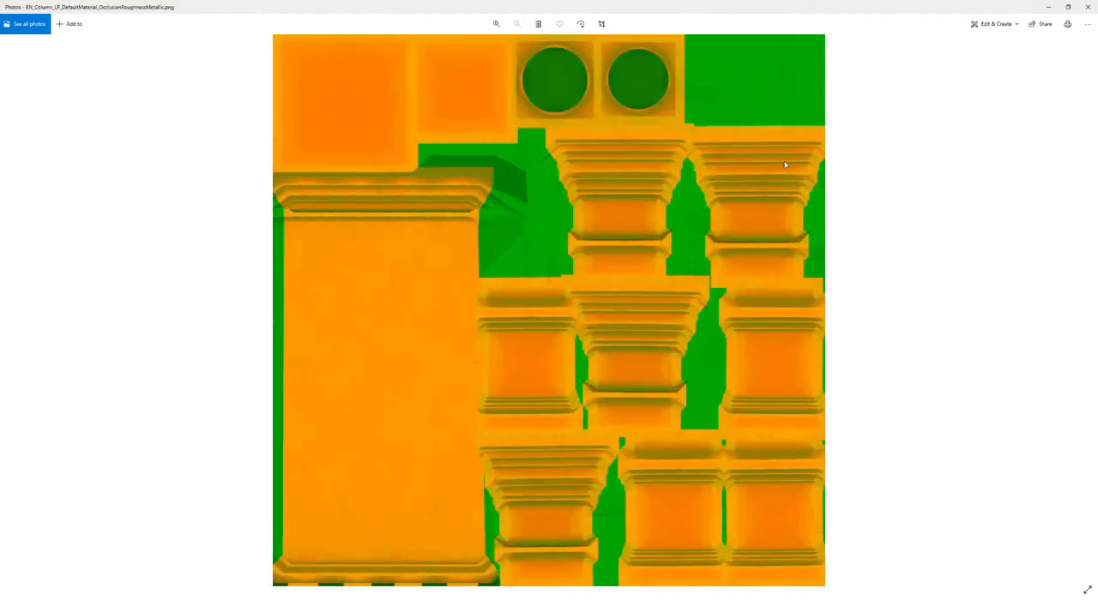
{"action": "left_click", "coordinate": [1087, 7]}
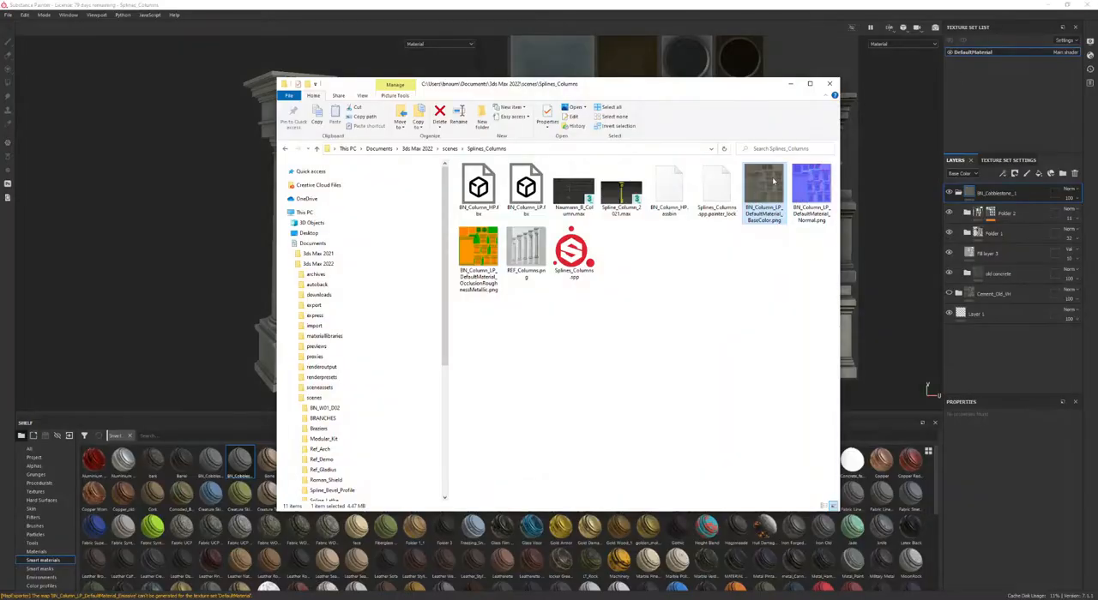
{"action": "key", "text": "Right"}
{"action": "left_click", "coordinate": [490, 258]}
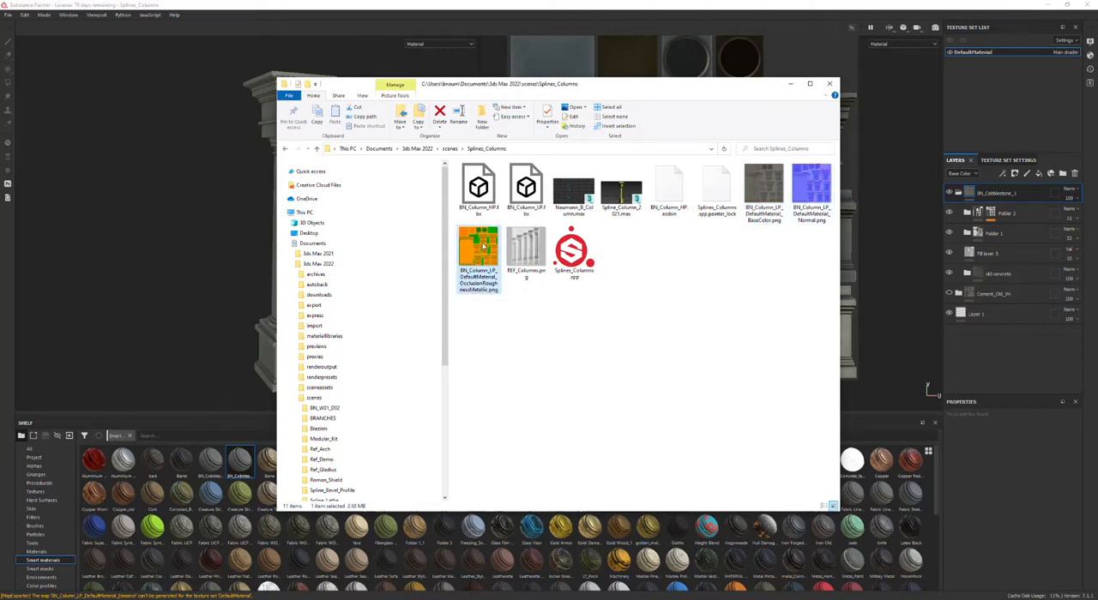
{"action": "double_click", "coordinate": [485, 248]}
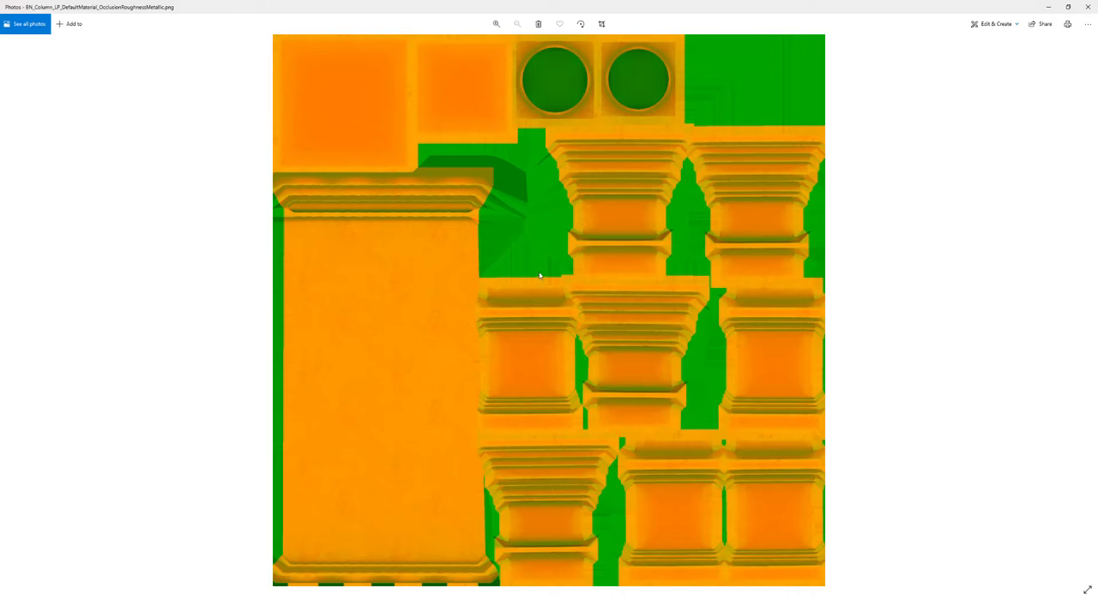
{"action": "left_click", "coordinate": [1088, 7]}
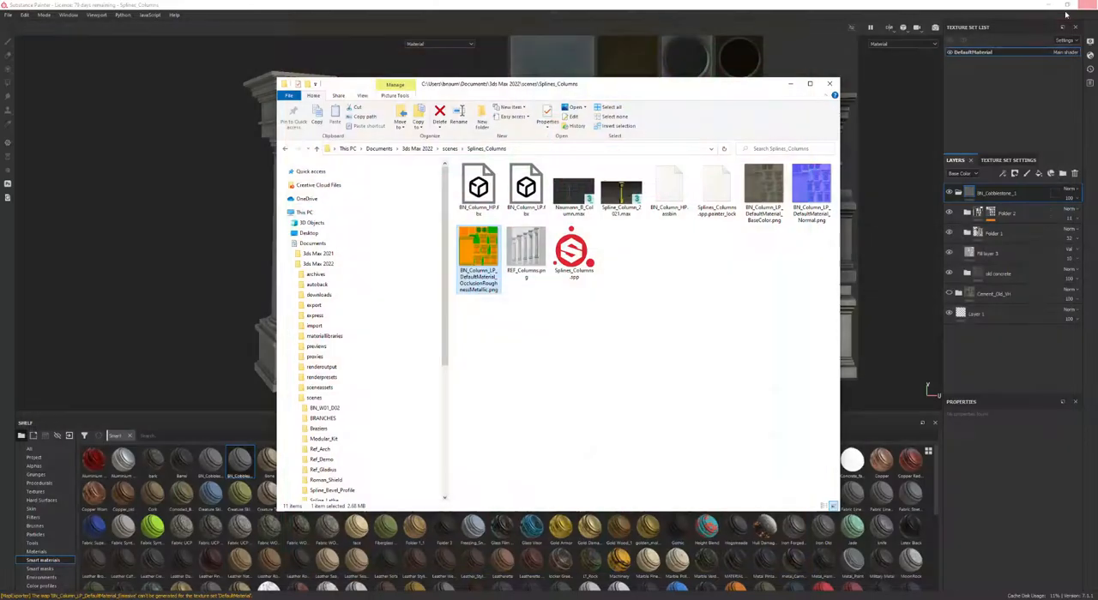
Step: Rename the BaseColor texture to BN_Column_BC and copy the BN_Column_ part of its name
{"action": "left_click", "coordinate": [635, 314]}
{"action": "left_click", "coordinate": [764, 190]}
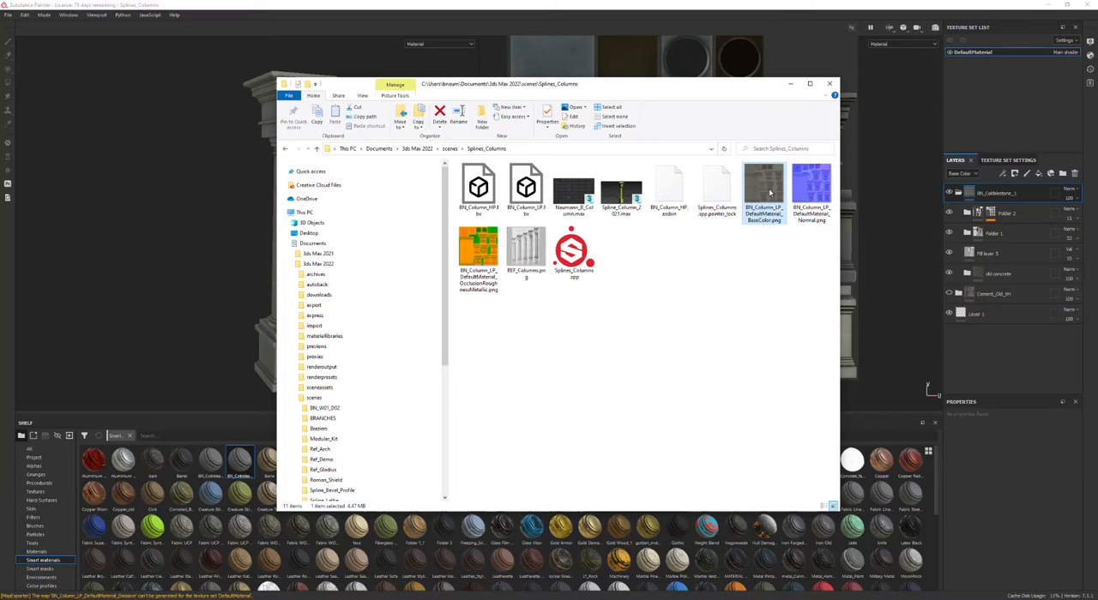
{"action": "right_click", "coordinate": [773, 194]}
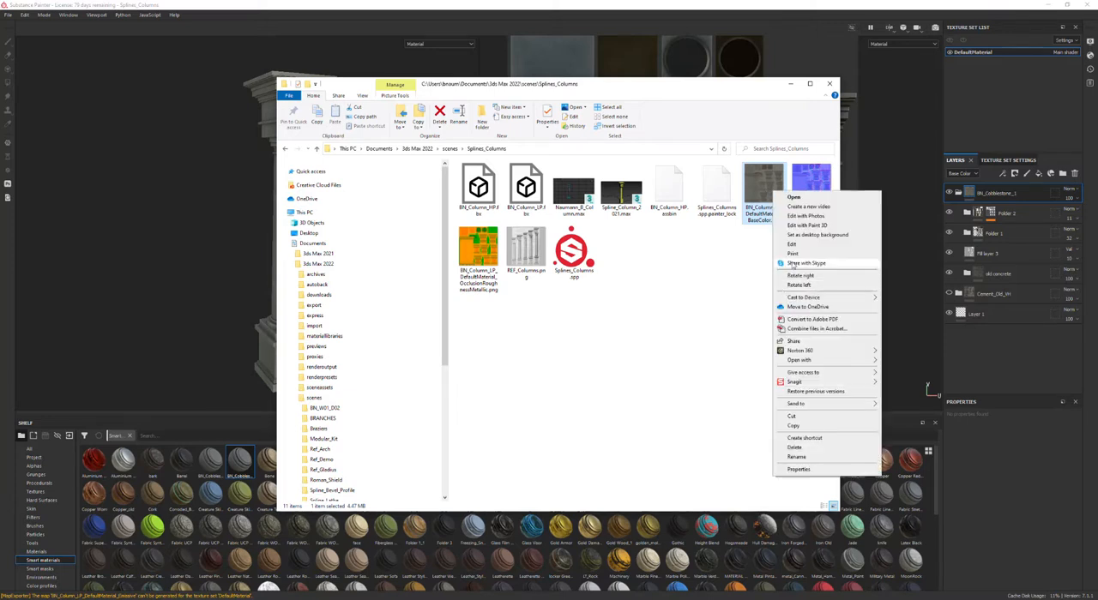
{"action": "left_click", "coordinate": [798, 458]}
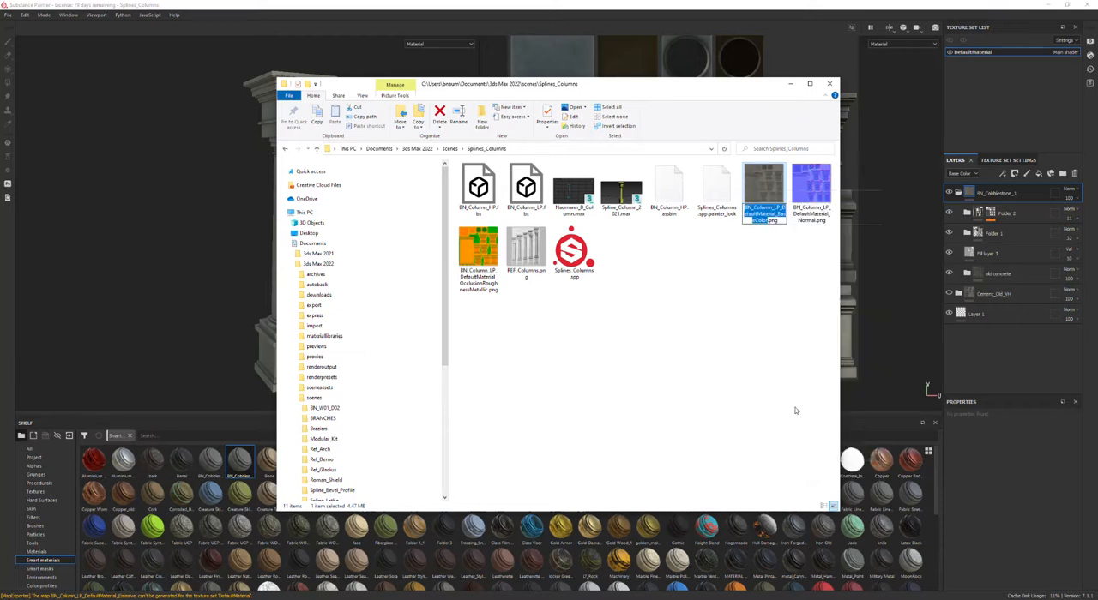
{"action": "type", "text": "BN_C"}
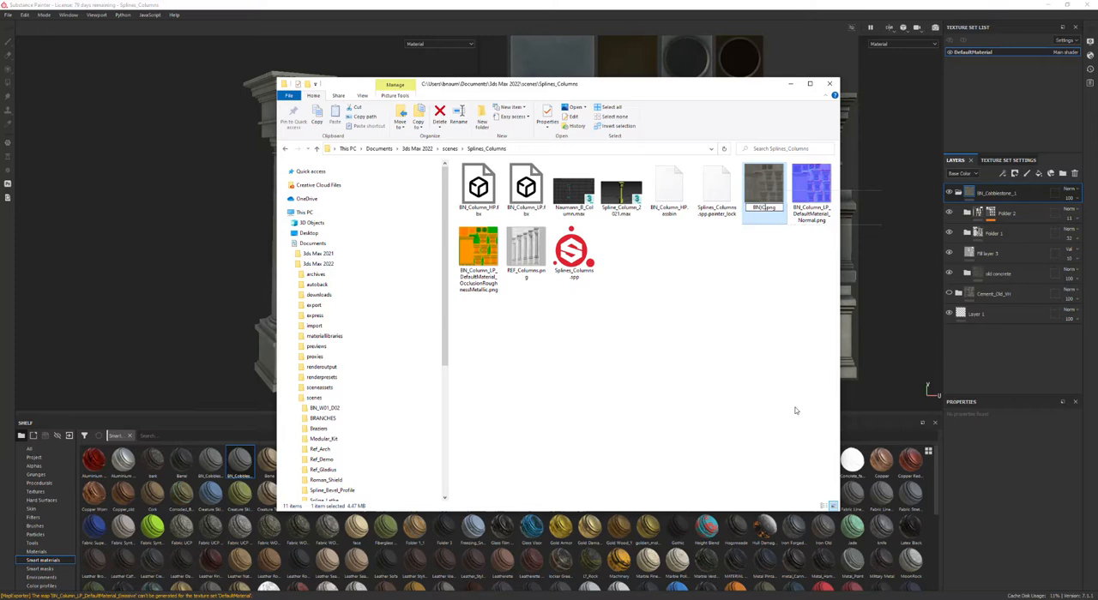
{"action": "type", "text": "olumn_BC"}
{"action": "key", "text": "shift+Right"}
{"action": "key", "text": "shift+Right"}
{"action": "key", "text": "shift+Right"}
{"action": "key", "text": "shift+Right"}
{"action": "key", "text": "shift+Right"}
{"action": "key", "text": "shift+Right"}
{"action": "key", "text": "shift+Right"}
{"action": "key", "text": "shift+Right"}
{"action": "key", "text": "shift+Right"}
{"action": "key", "text": "shift+Right"}
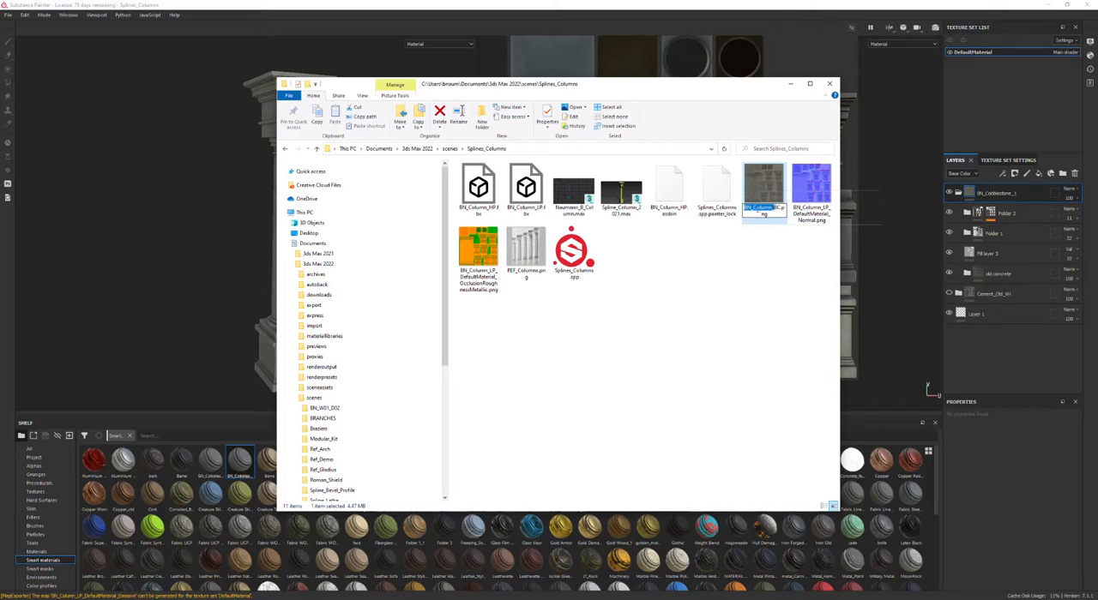
{"action": "right_click", "coordinate": [756, 208]}
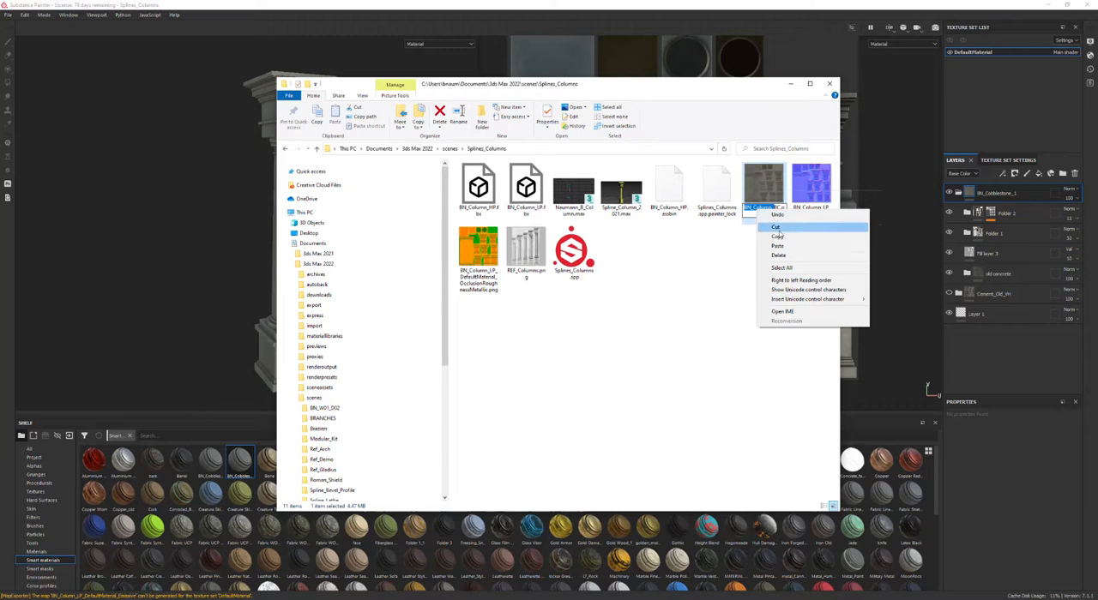
{"action": "left_click", "coordinate": [778, 237]}
Step: Rename the Normal texture to BN_Column_N by pasting the copied prefix
{"action": "left_click", "coordinate": [813, 192]}
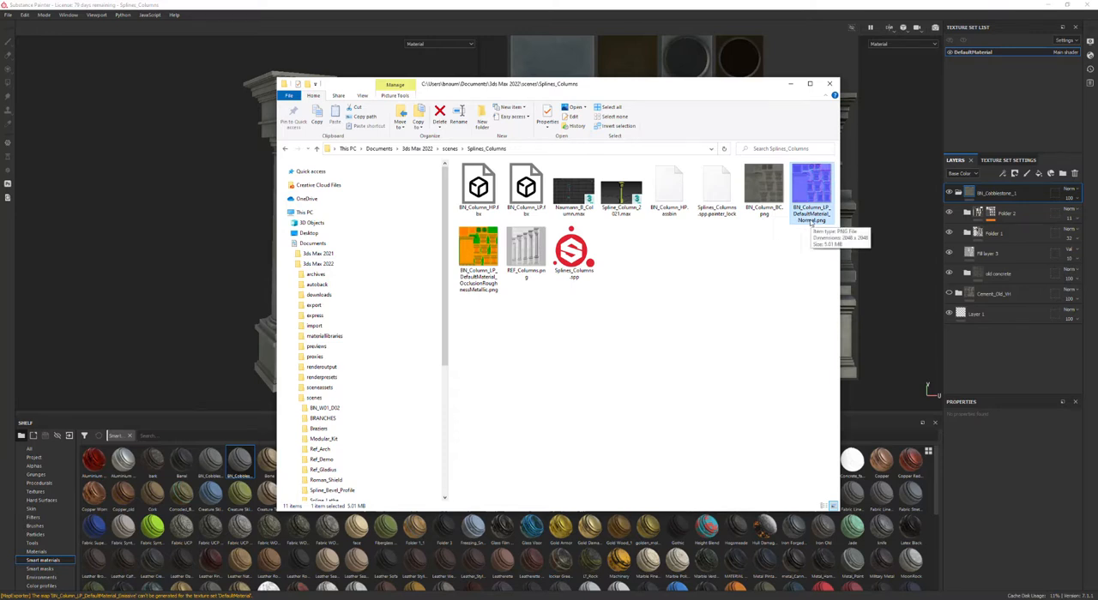
{"action": "key", "text": "F2"}
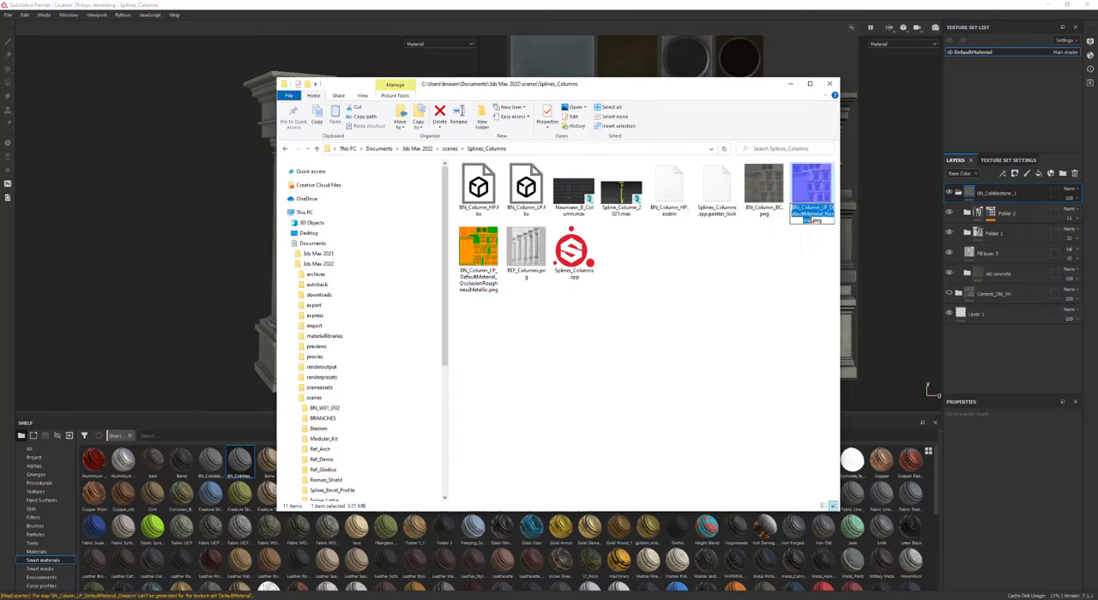
{"action": "key", "text": "ctrl+v"}
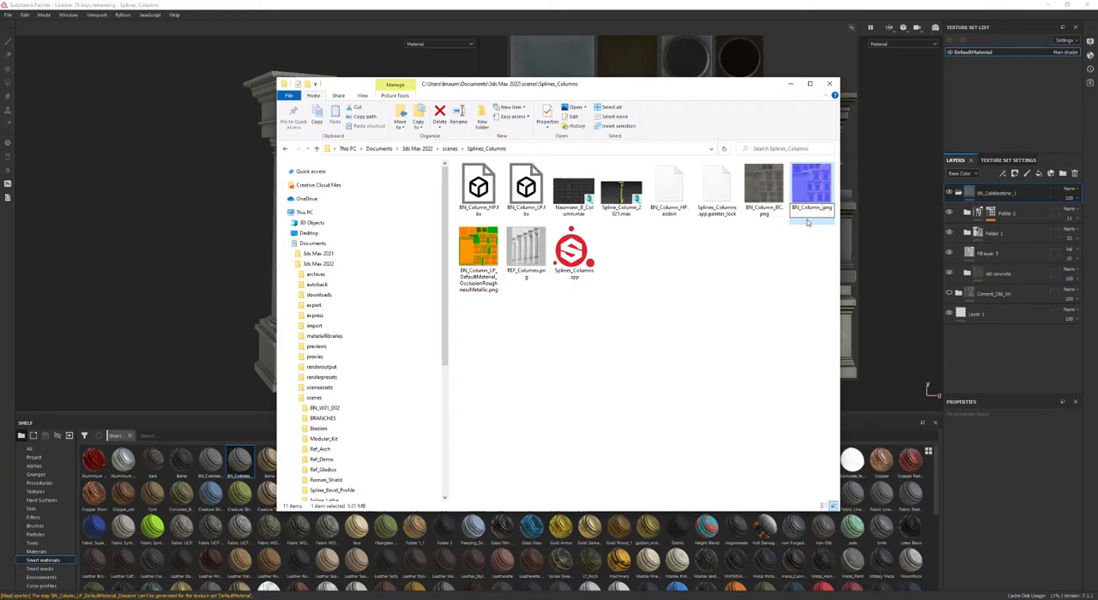
{"action": "type", "text": "N"}
{"action": "key", "text": "Return"}
Step: Rename the OcclusionRoughnessMetallic texture to BN_Column_ORM using the copied prefix
{"action": "left_click", "coordinate": [808, 221]}
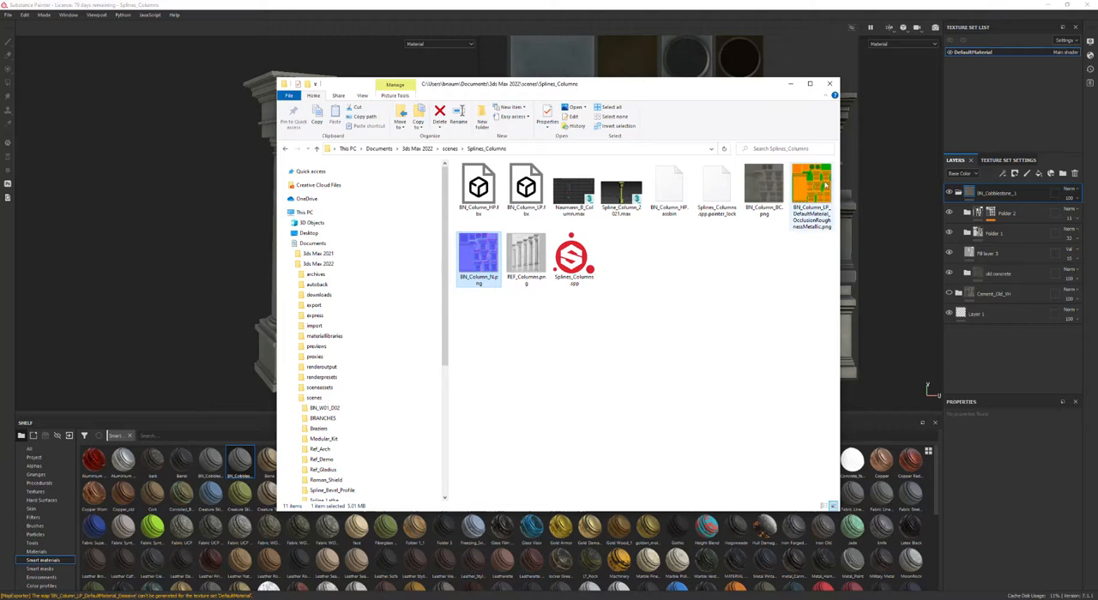
{"action": "key", "text": "F2"}
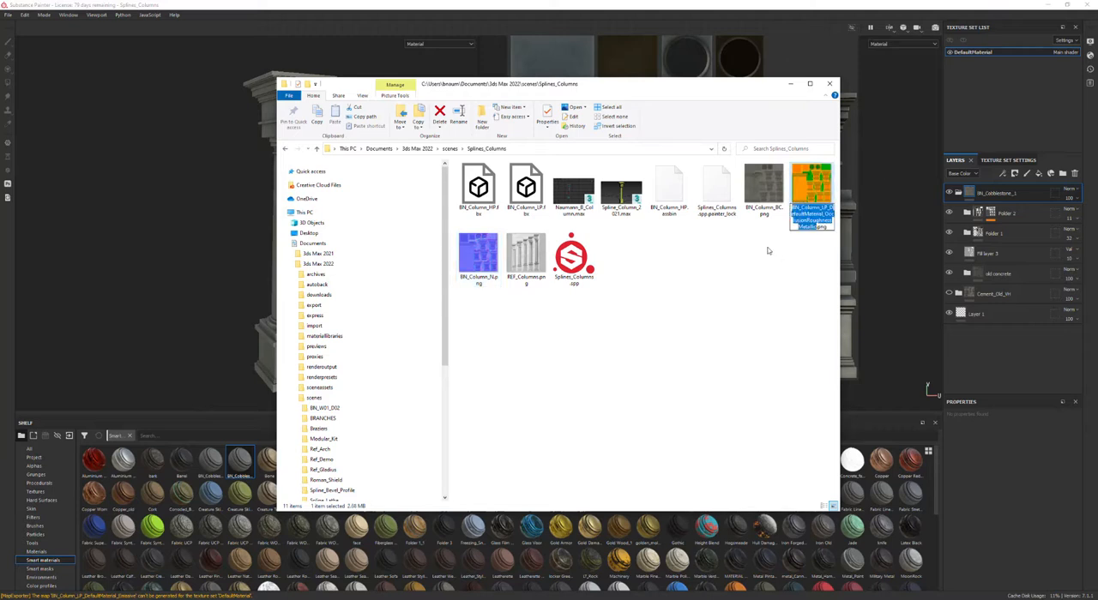
{"action": "key", "text": "ctrl+v"}
{"action": "type", "text": "ORM"}
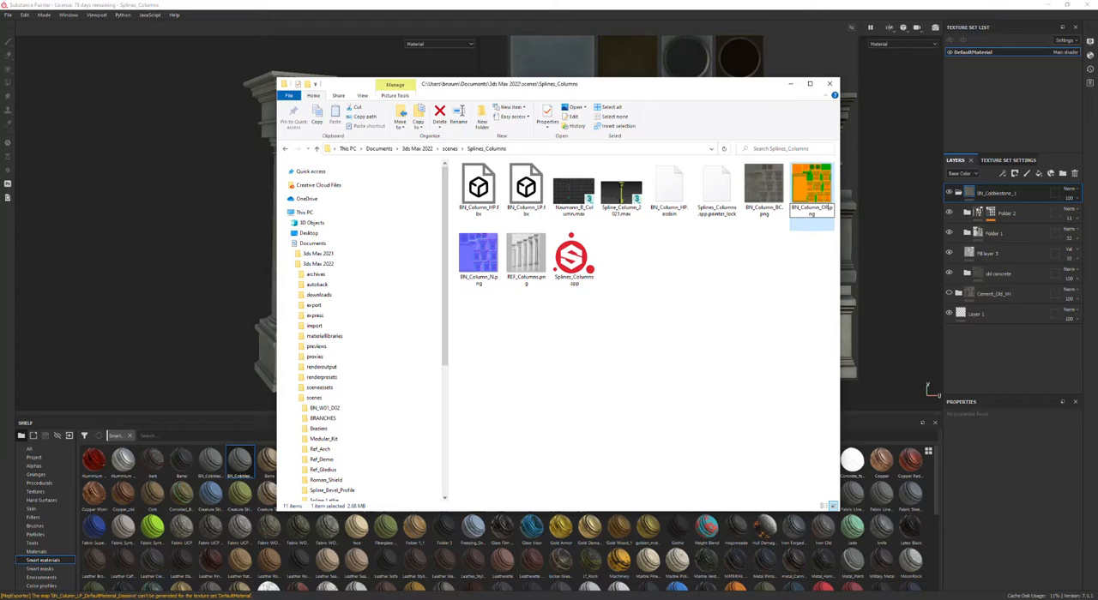
{"action": "key", "text": "Return"}
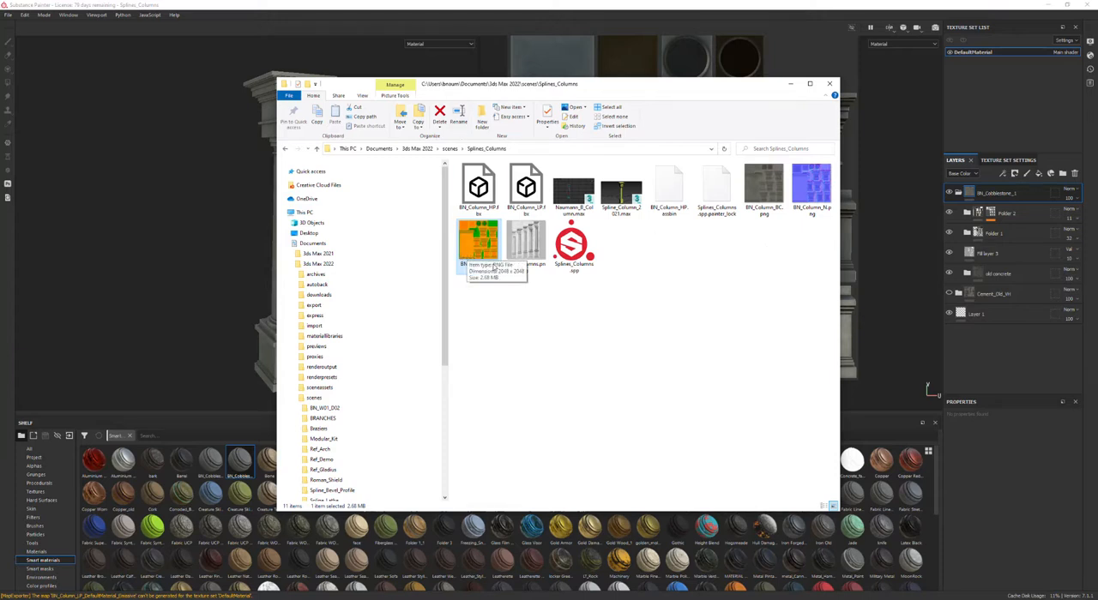
Step: Review the renamed BaseColor, Normal and ORM texture files in the folder
{"action": "left_click", "coordinate": [549, 328]}
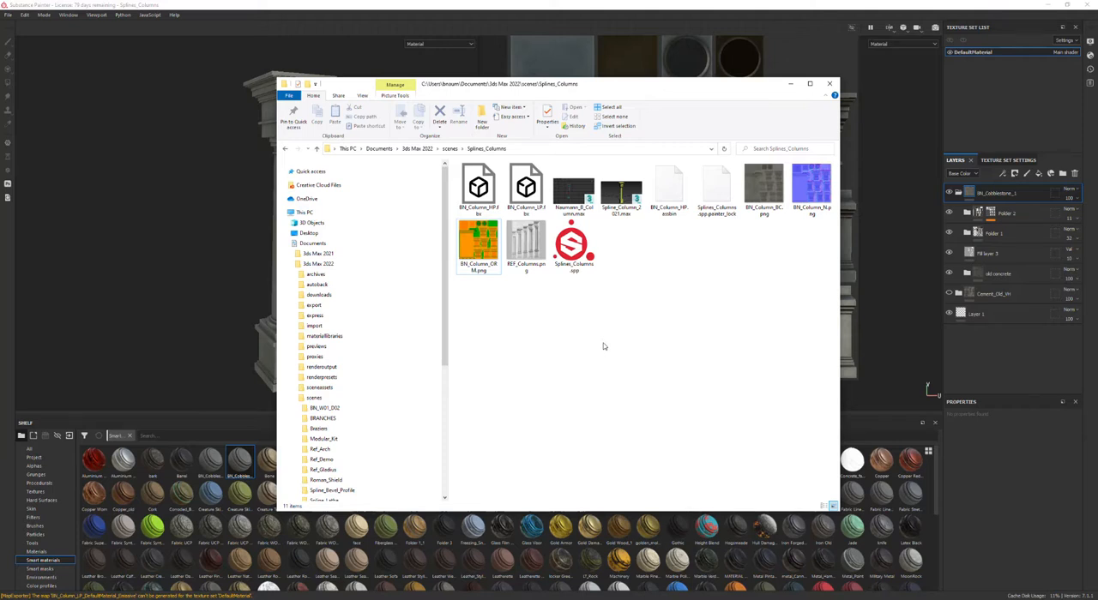
{"action": "left_click", "coordinate": [691, 53]}
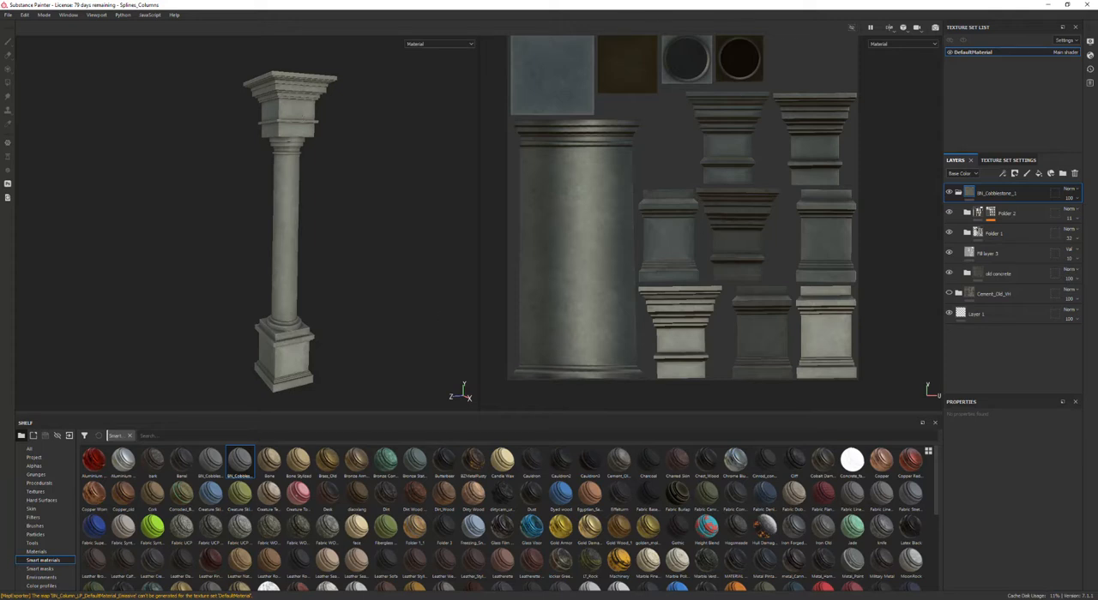
{"action": "left_click", "coordinate": [300, 599]}
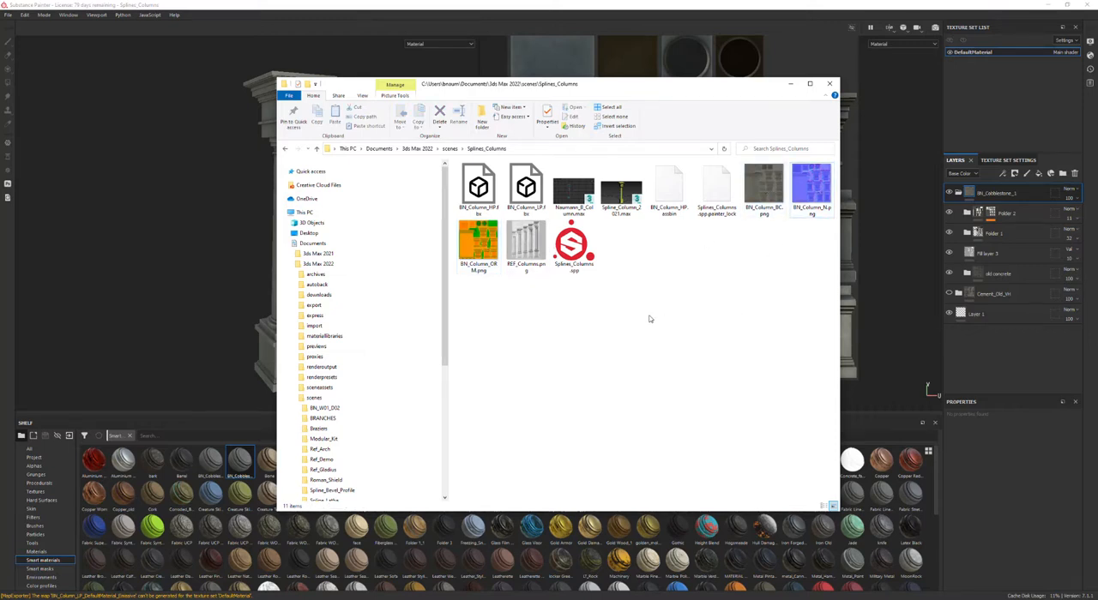
{"action": "left_click", "coordinate": [762, 199]}
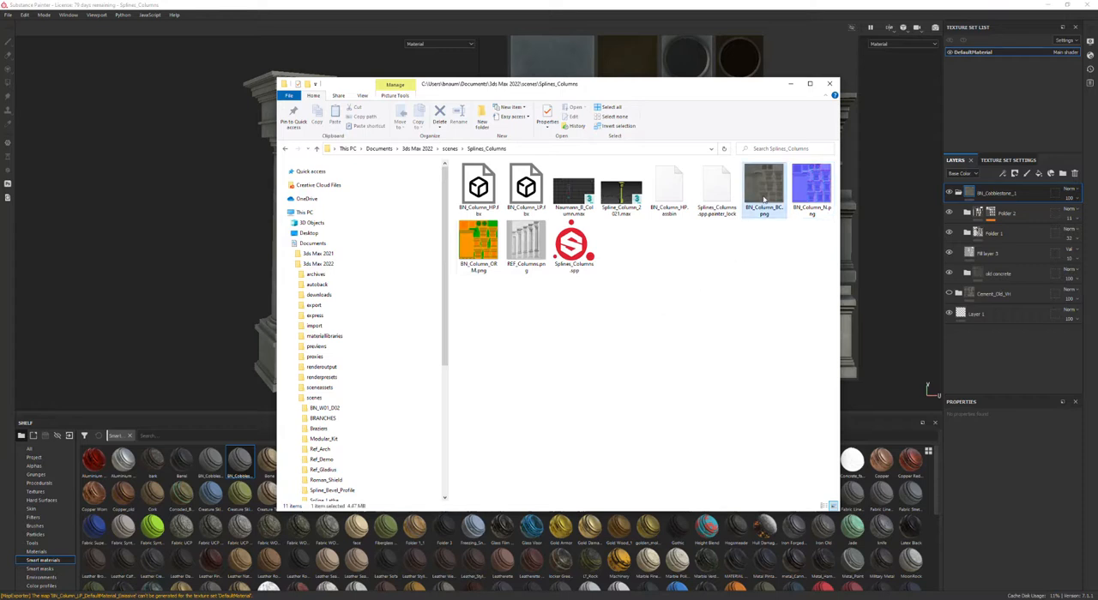
{"action": "left_click", "coordinate": [811, 197]}
{"action": "left_click", "coordinate": [564, 331]}
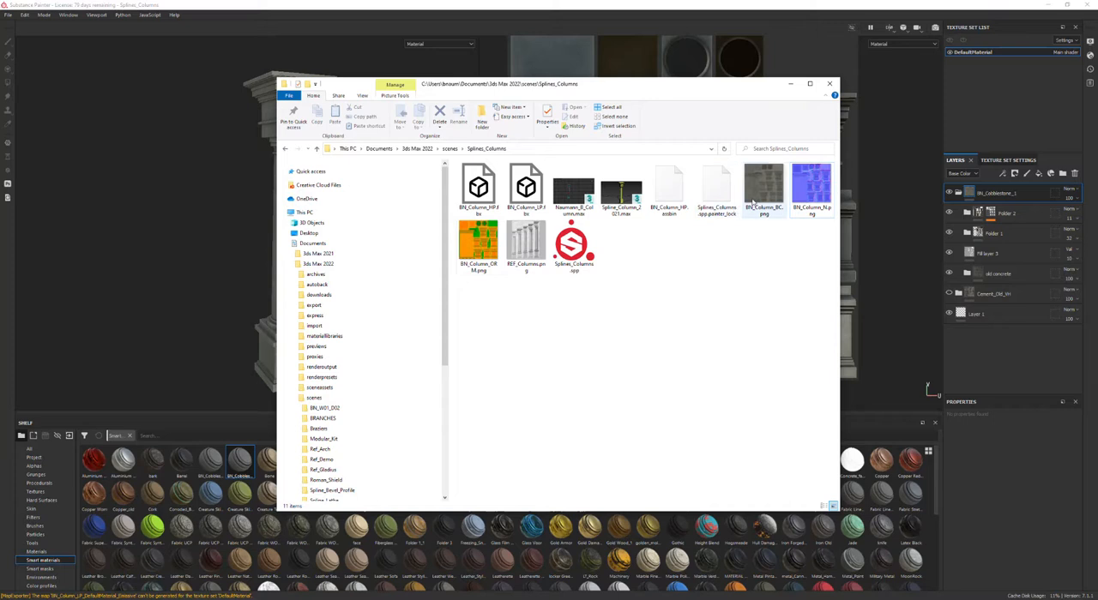
{"action": "left_click", "coordinate": [819, 183]}
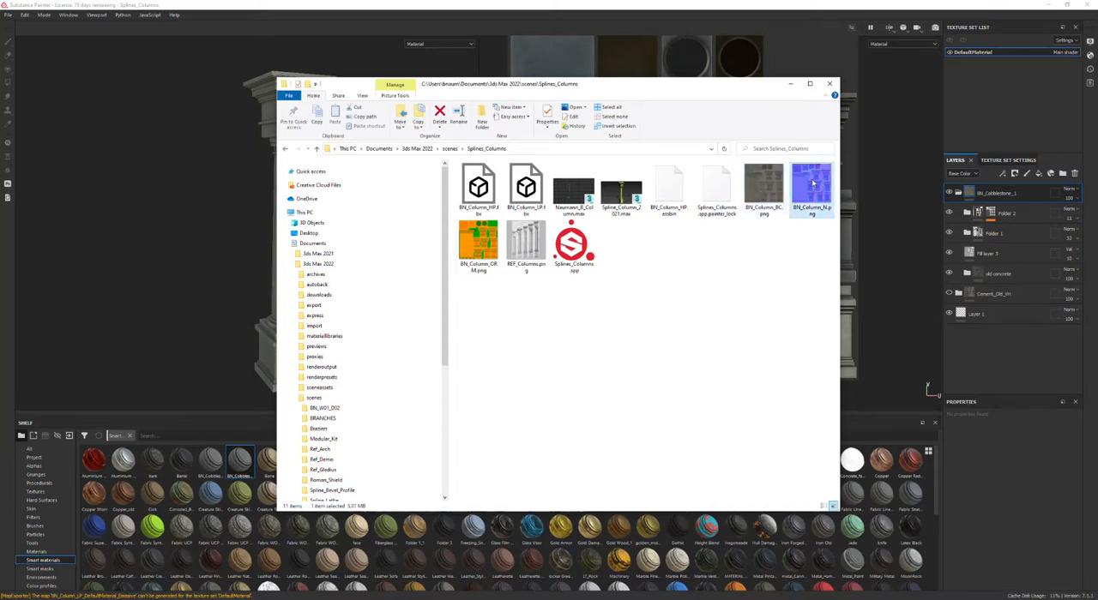
{"action": "left_click", "coordinate": [1036, 124]}
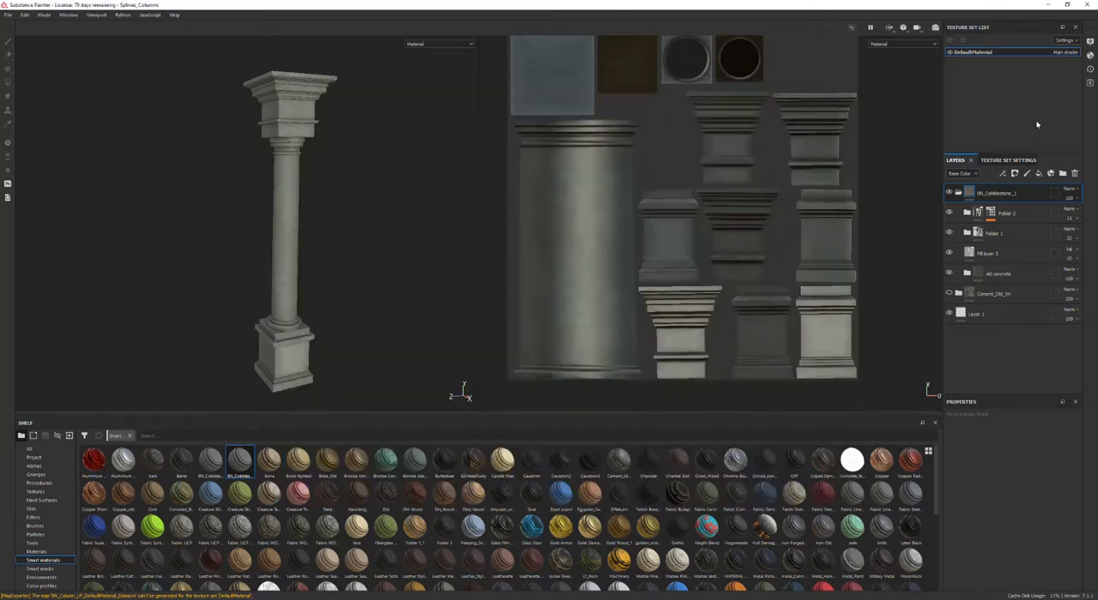
Step: Save the project
{"action": "left_click", "coordinate": [10, 16]}
{"action": "left_click", "coordinate": [21, 94]}
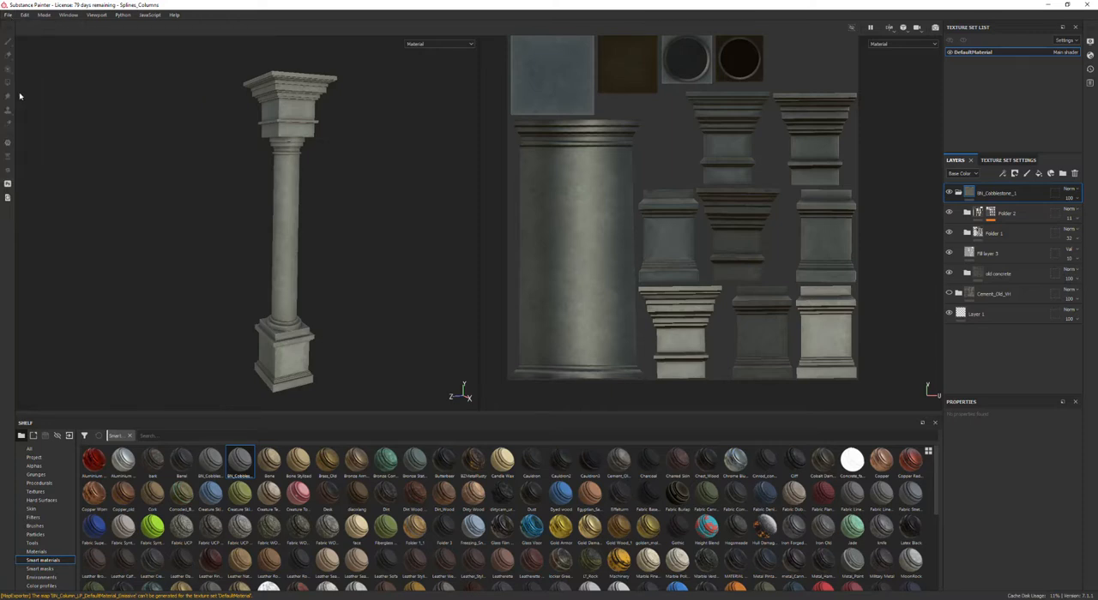
Step: Create a new project using the BN_Column_HP.fbx mesh from the Splines_Columns folder
{"action": "left_click", "coordinate": [8, 16]}
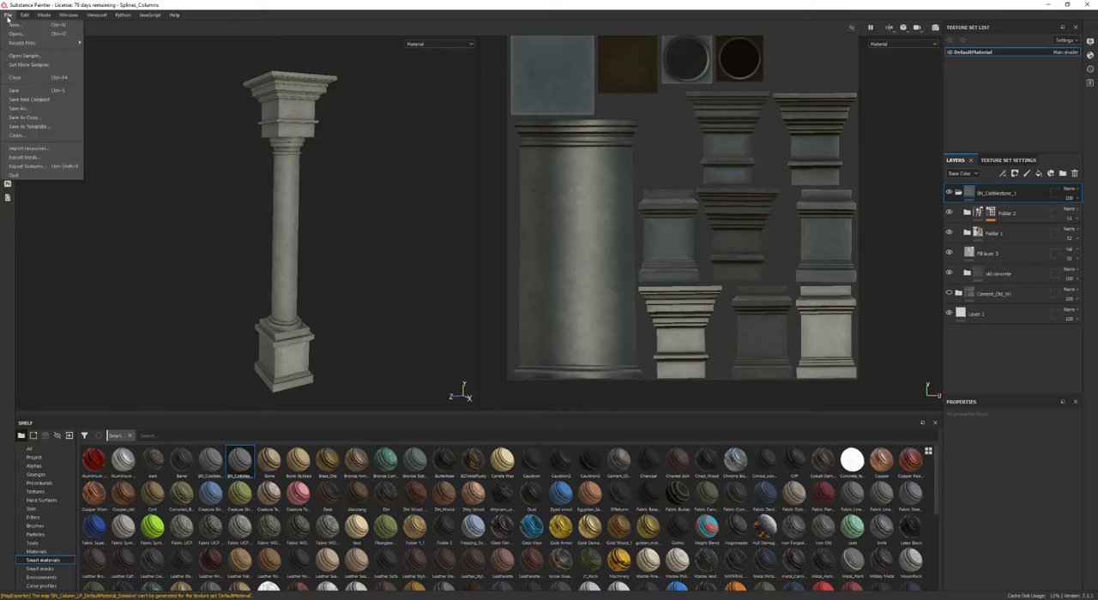
{"action": "left_click", "coordinate": [14, 26]}
{"action": "left_click", "coordinate": [639, 182]}
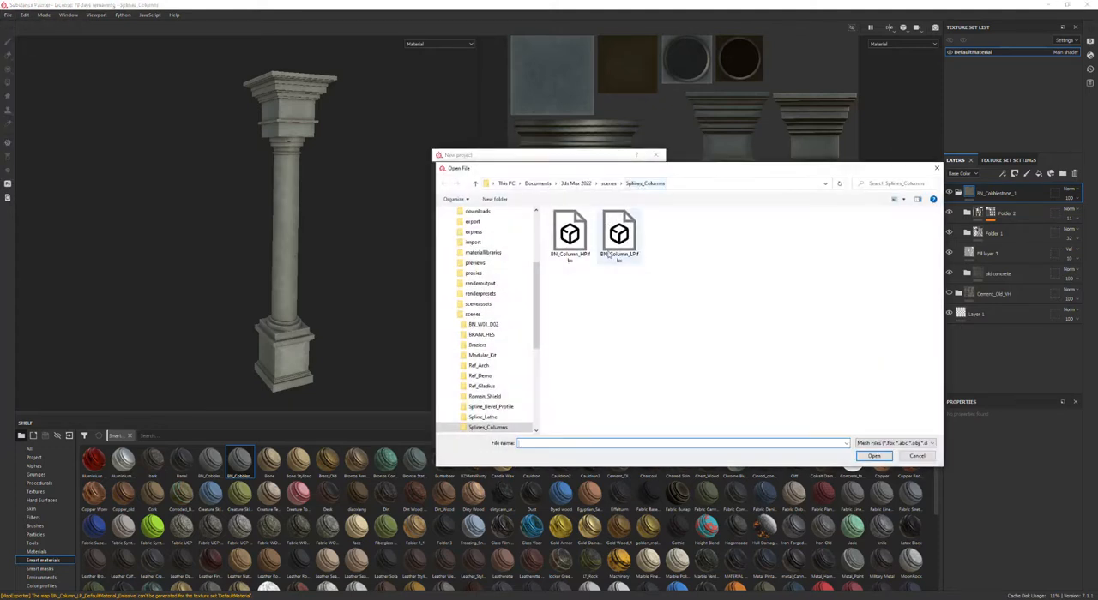
{"action": "left_click", "coordinate": [570, 235]}
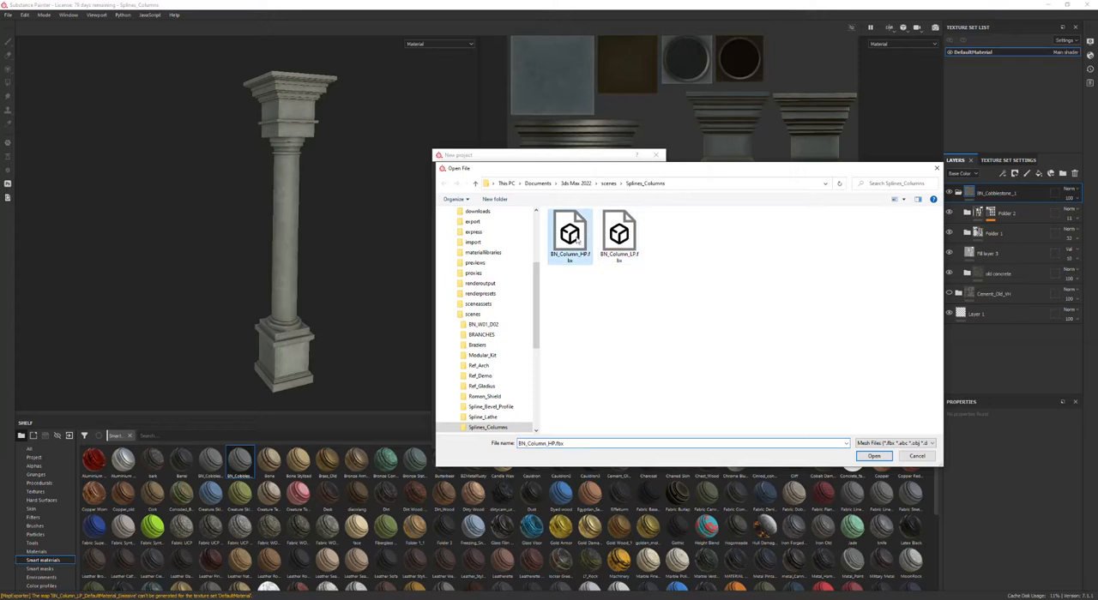
{"action": "left_click", "coordinate": [870, 456]}
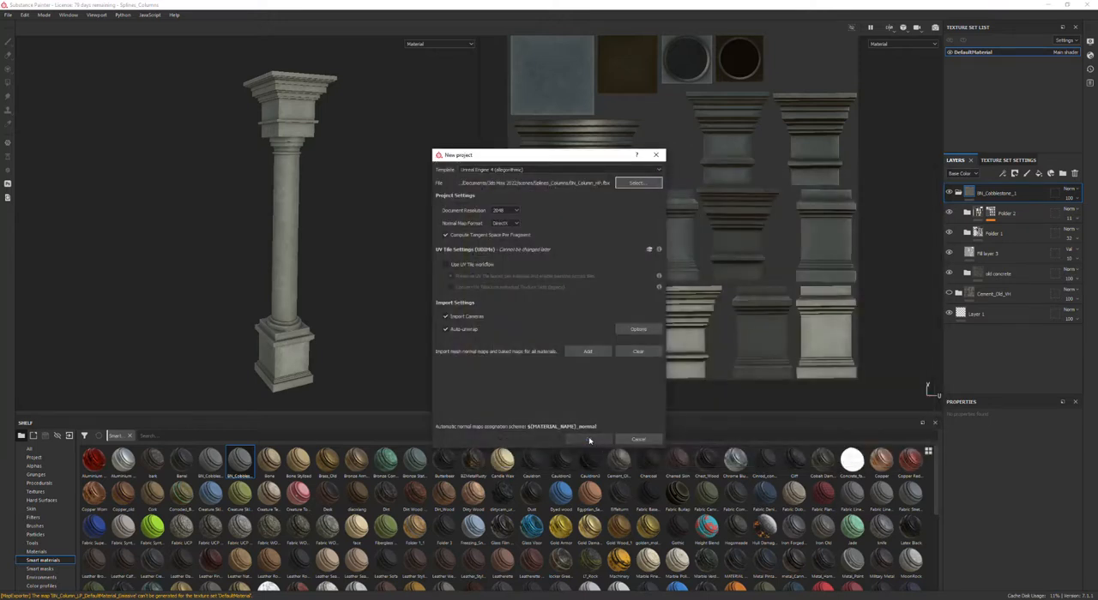
{"action": "left_click", "coordinate": [590, 439]}
{"action": "scroll", "coordinate": [382, 226], "scroll_direction": "down", "scroll_amount": 4}
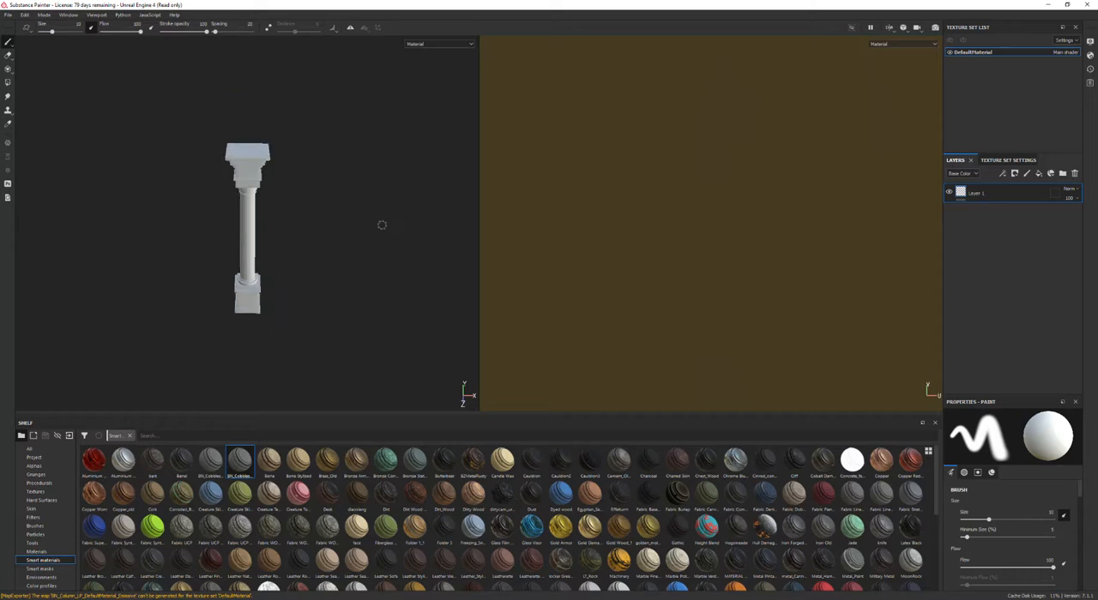